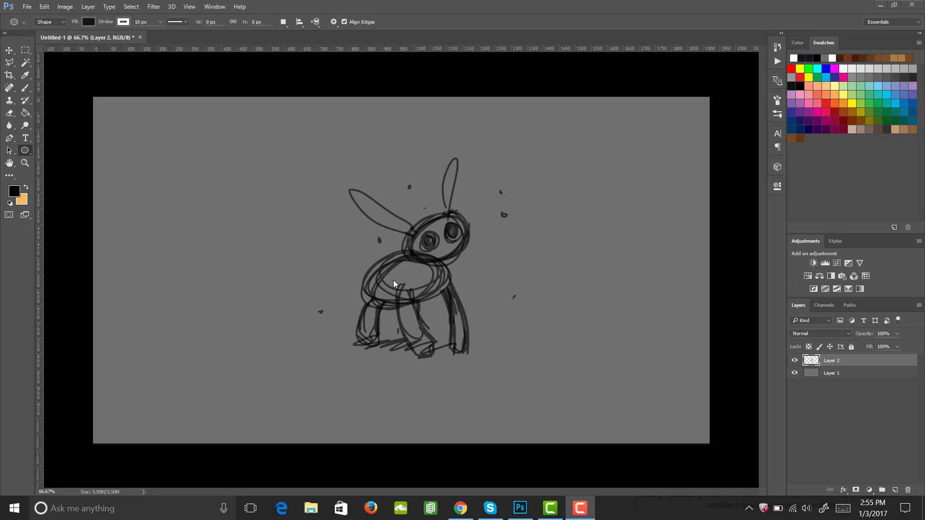
Pick the Ellipse tool and set its fill colour to near-black 0b0c0e
left_click(28, 152)
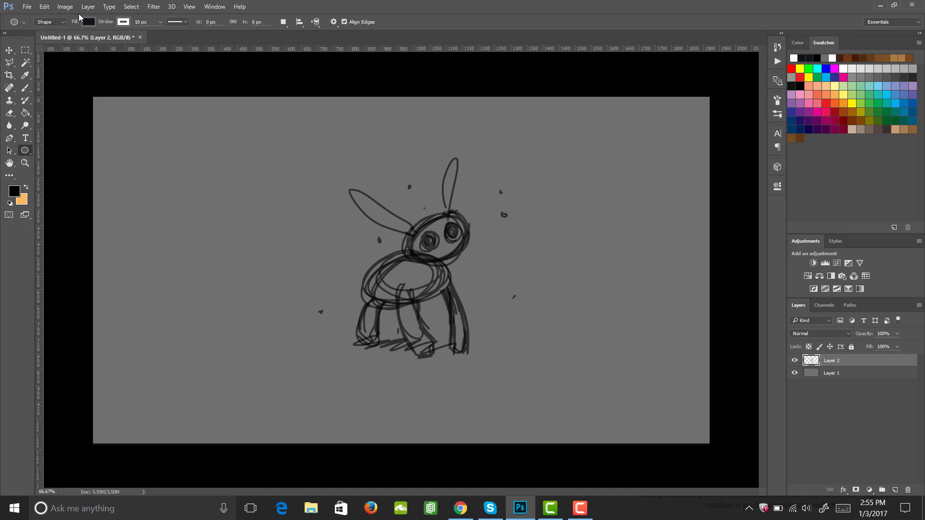
left_click(88, 21)
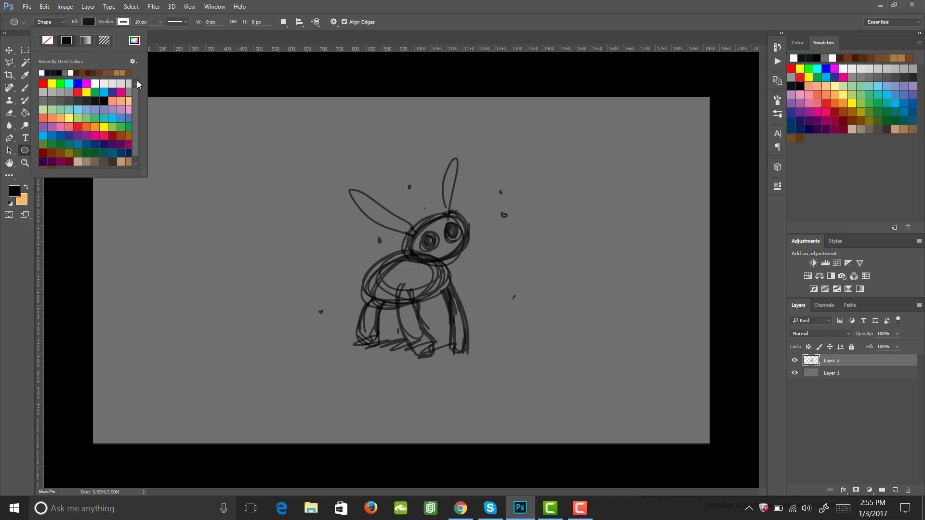
left_click(134, 40)
mouse_move(622, 287)
left_mouse_down()
mouse_move(621, 275)
mouse_move(620, 293)
left_mouse_up()
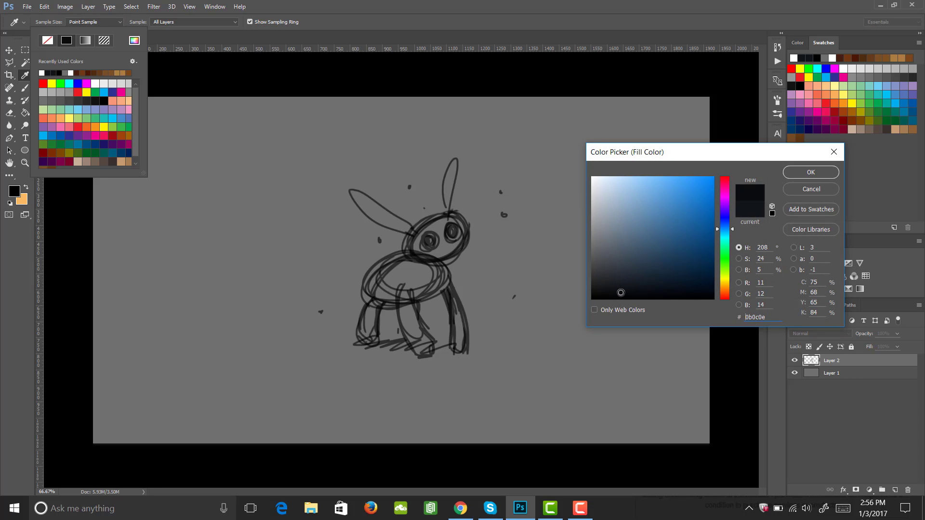
left_click(810, 173)
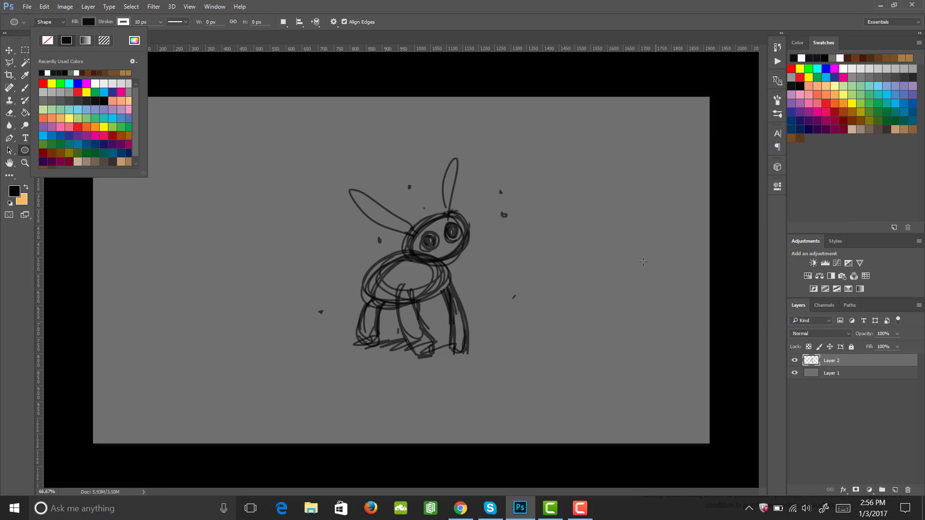
Set the shape stroke to no colour
left_click(123, 23)
left_click(122, 24)
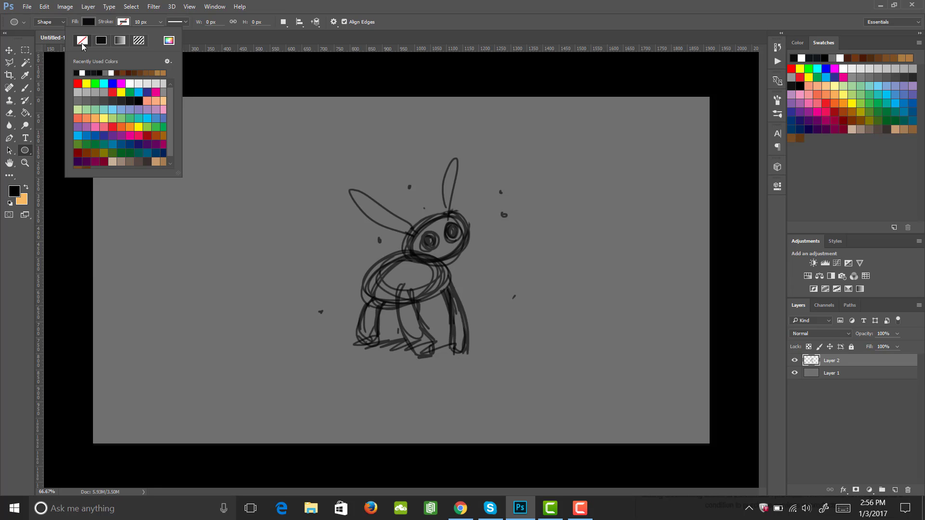
left_click(125, 25)
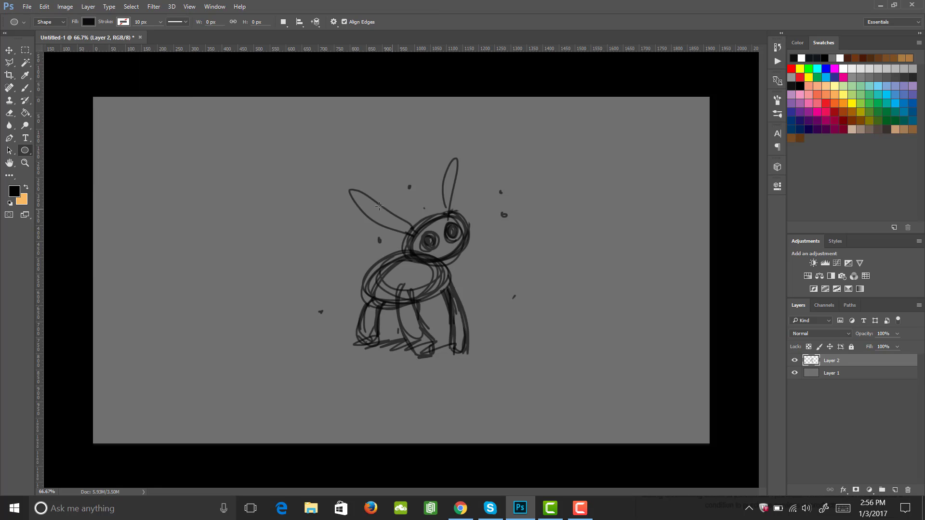
Draw an ellipse about 300 × 200 px and rotate, scale and move it over the sketched body, accepting conversion to a regular path
left_click_drag(336, 158, 384, 190)
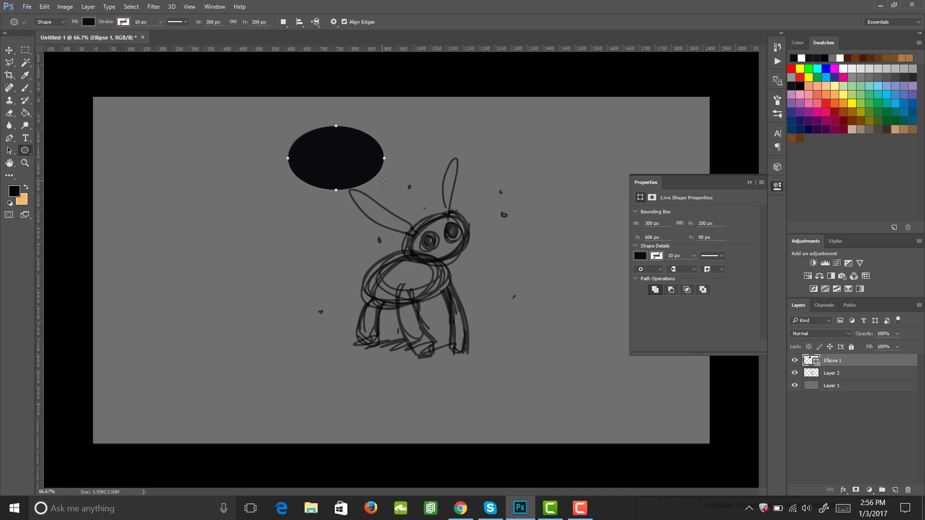
key("ctrl+t")
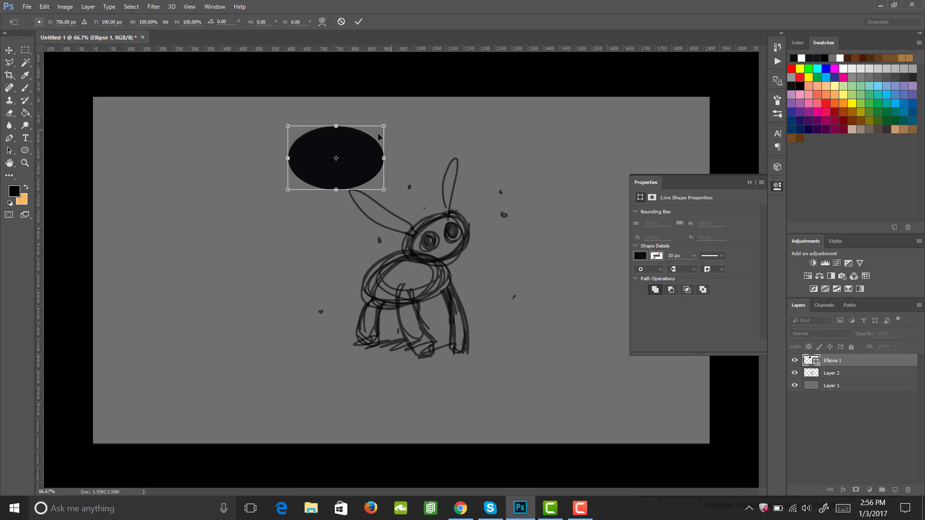
left_click_drag(384, 126, 374, 93)
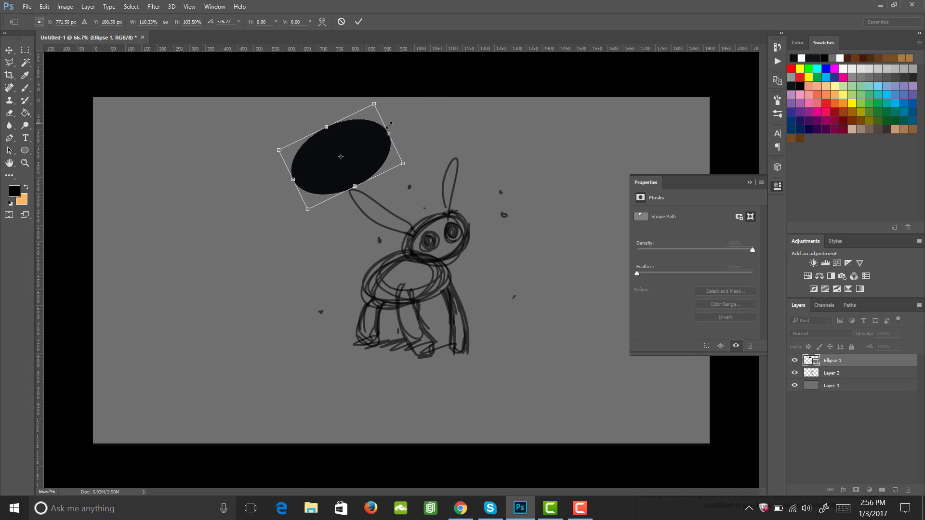
left_click_drag(362, 159, 444, 296)
left_click_drag(477, 210, 440, 237)
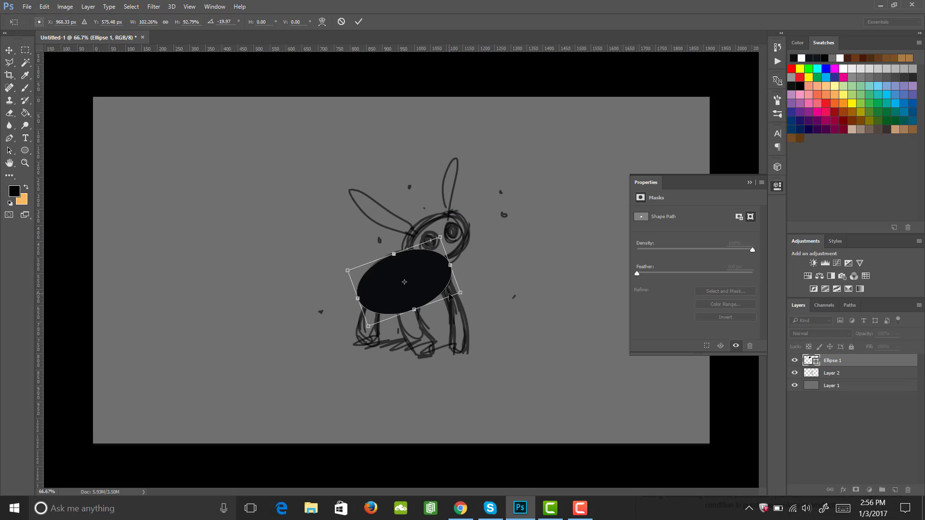
key("Return")
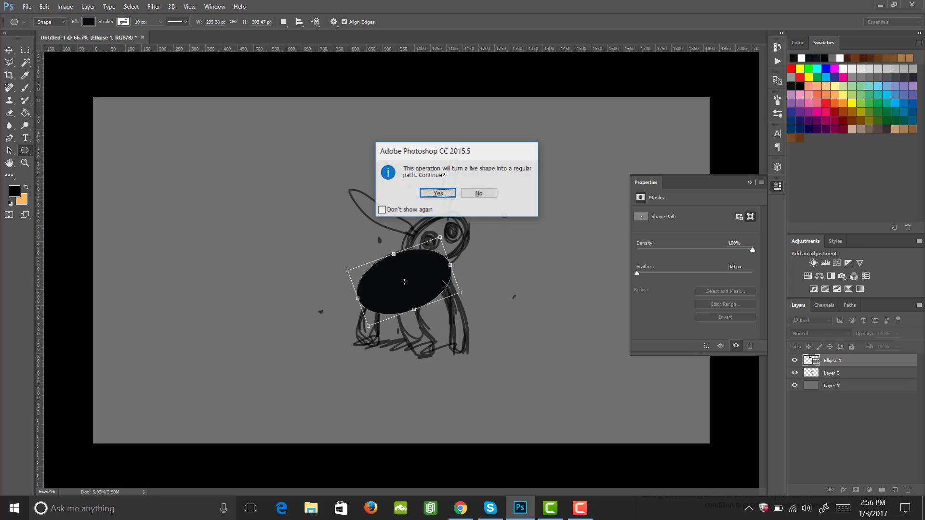
left_click(437, 193)
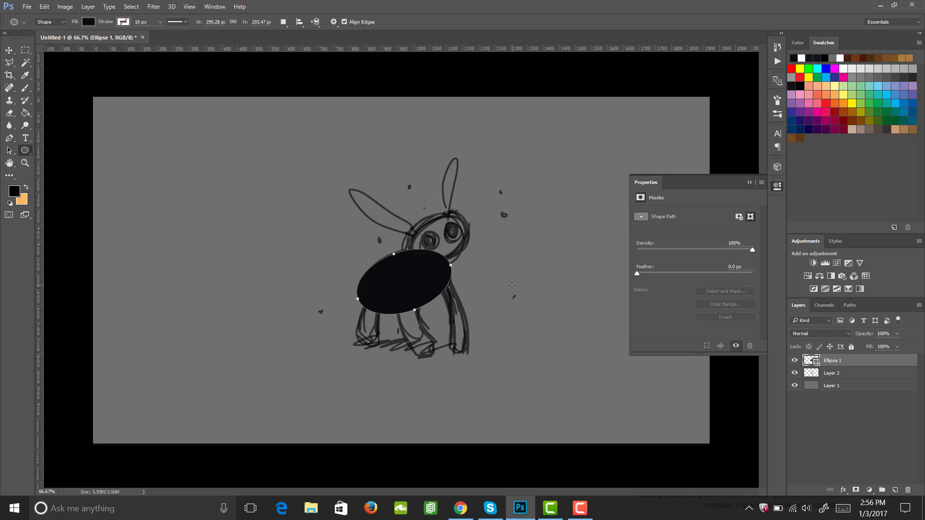
Duplicate the body ellipse and move, rotate and shrink the copy over the sketched head
key("ctrl+j")
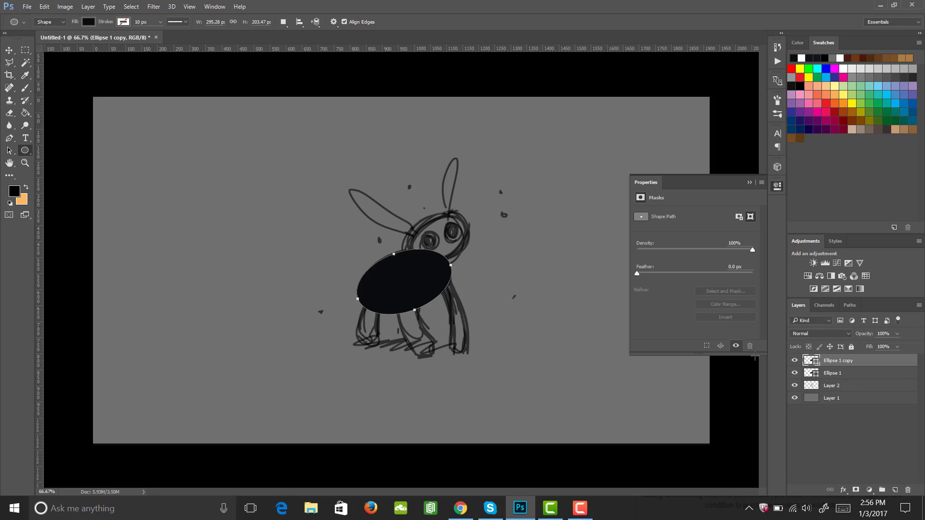
key("v")
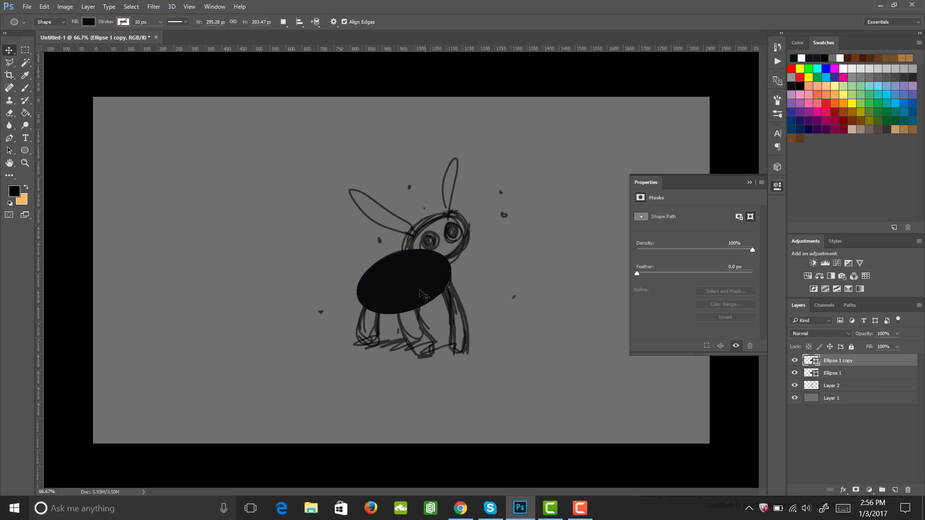
left_click_drag(405, 298, 450, 253)
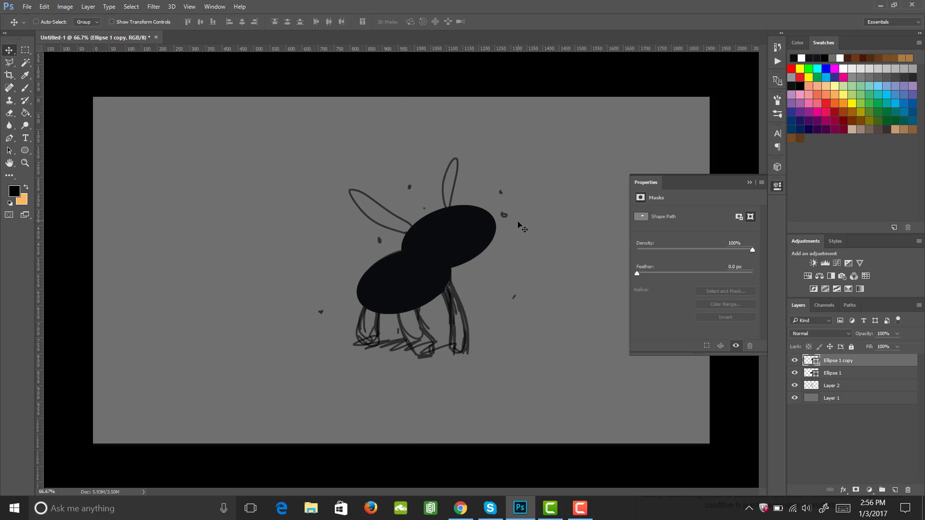
key("ctrl+t")
mouse_move(509, 202)
left_mouse_down()
mouse_move(498, 188)
mouse_move(469, 213)
left_mouse_up()
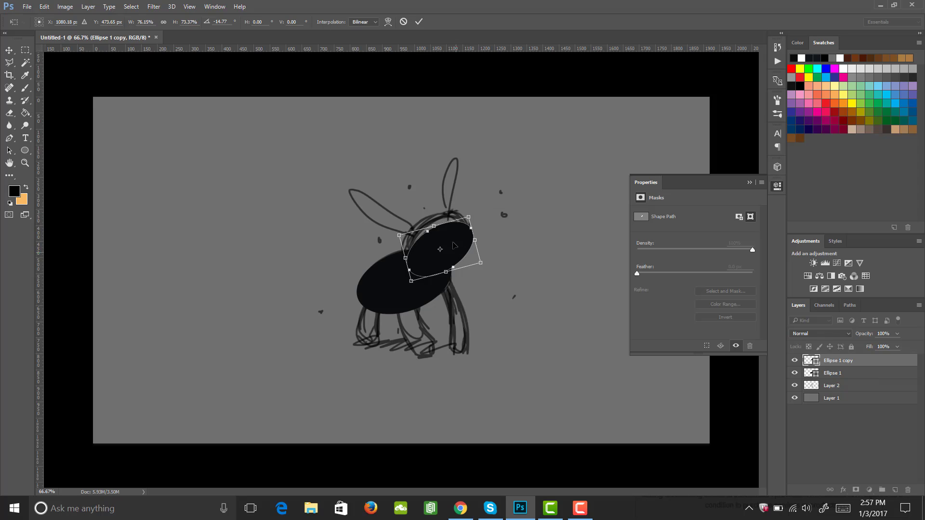
mouse_move(454, 250)
left_mouse_down()
mouse_move(448, 239)
mouse_move(478, 257)
left_mouse_up()
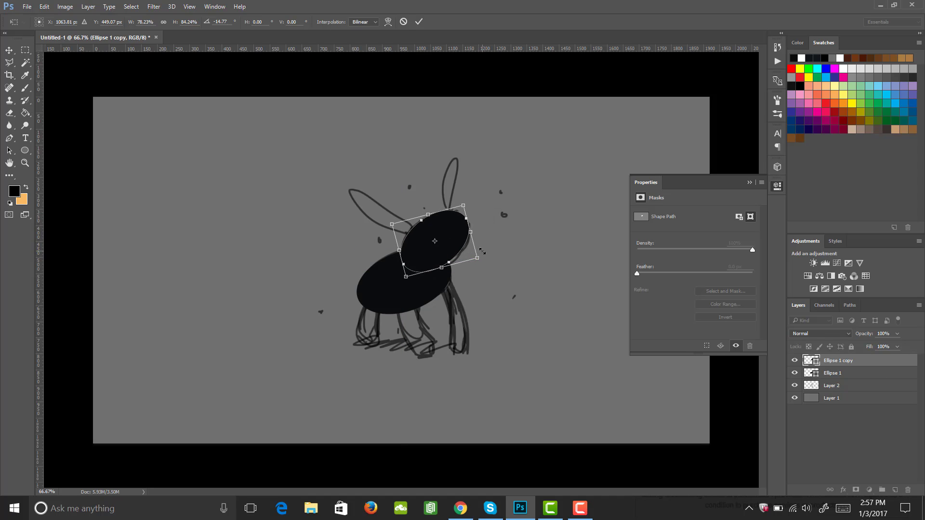
key("Return")
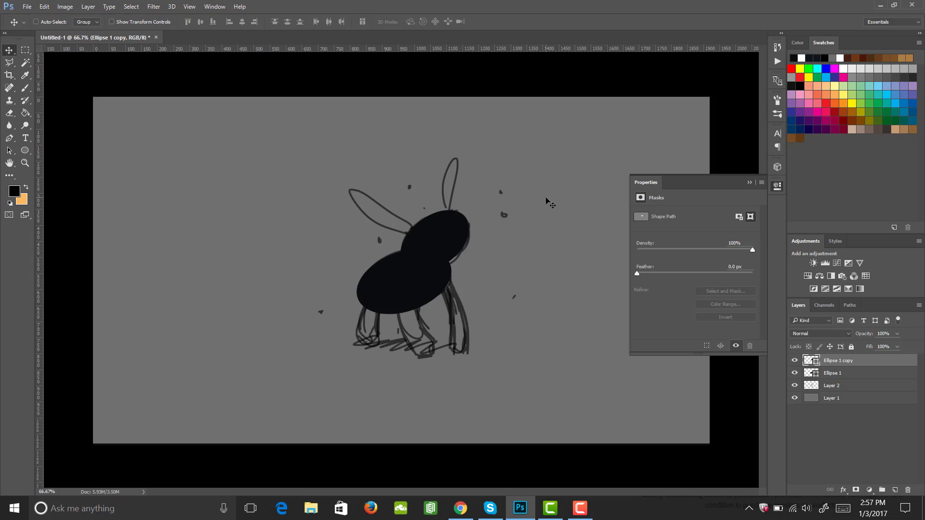
Draw a tall thin ellipse about 66 × 391 px, move it beside the body and rotate it about -51°
key("m")
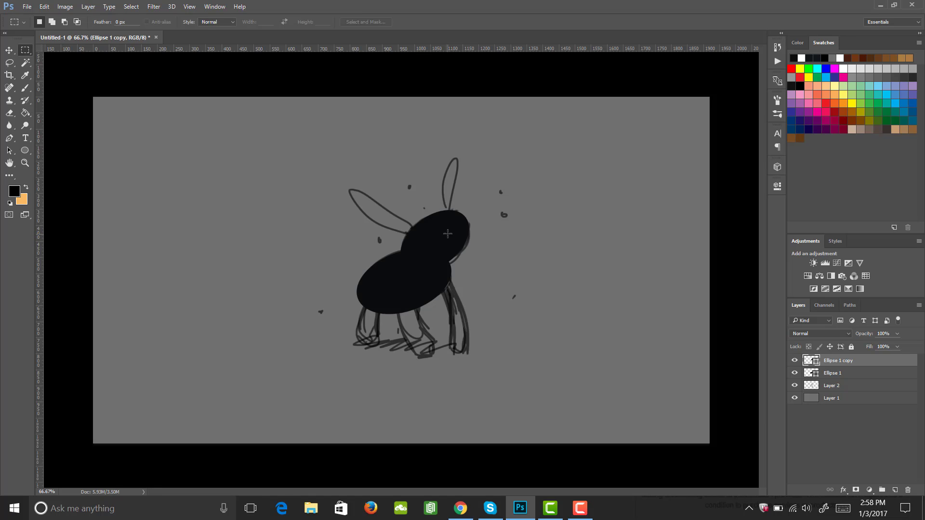
left_click(24, 151)
left_click_drag(231, 148, 240, 205)
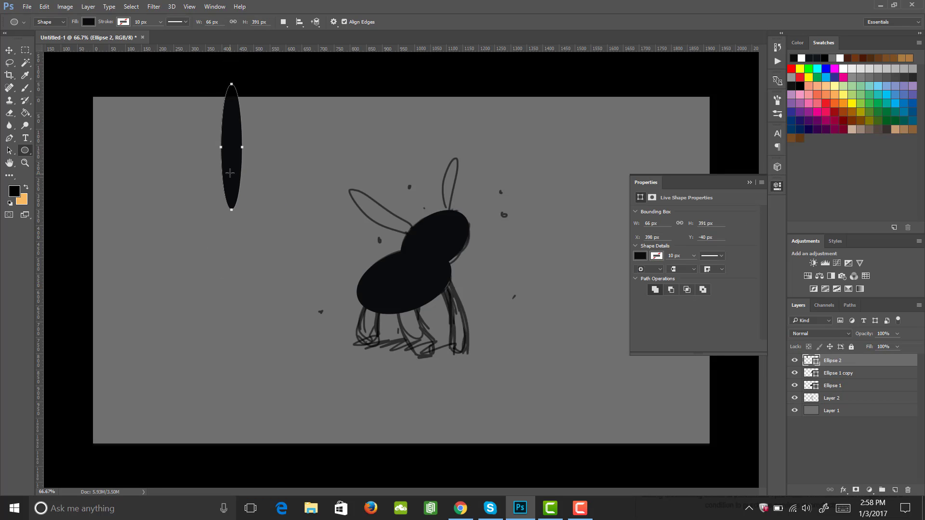
key("v")
left_click_drag(228, 167, 281, 269)
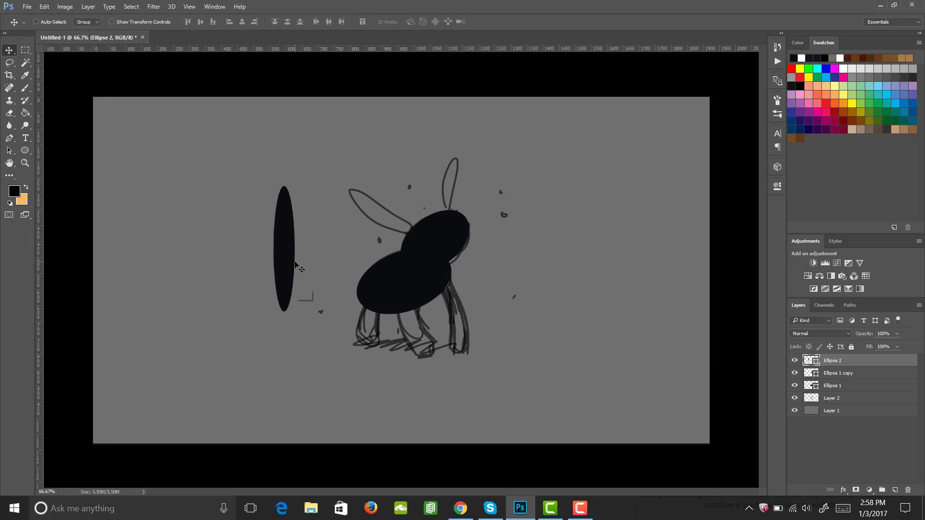
key("ctrl+t")
left_click_drag(312, 180, 247, 189)
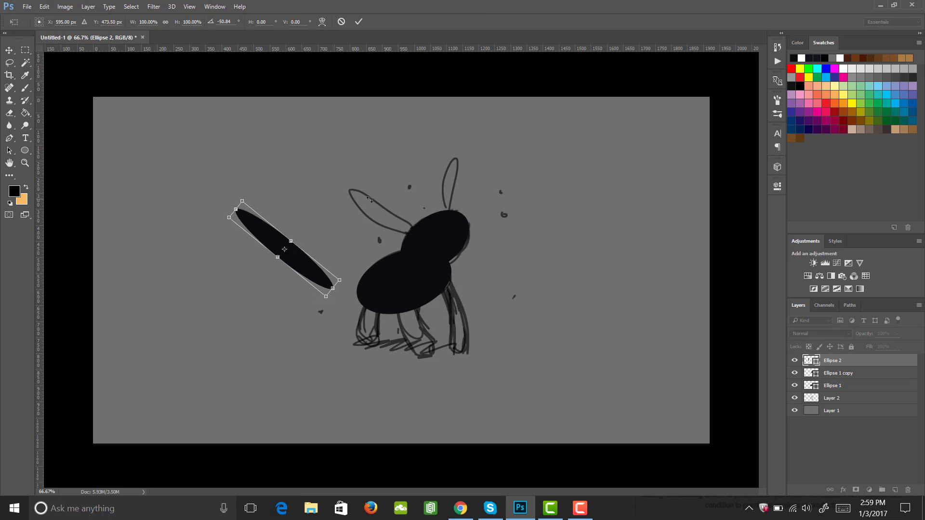
Warp the thin ellipse into a curved ear shape, accepting conversion to a regular path
right_click(298, 262)
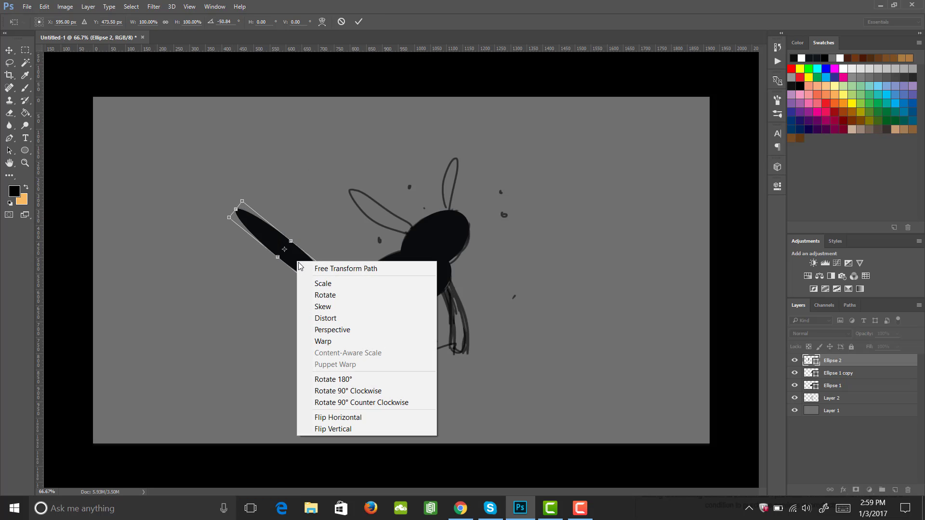
left_click(343, 341)
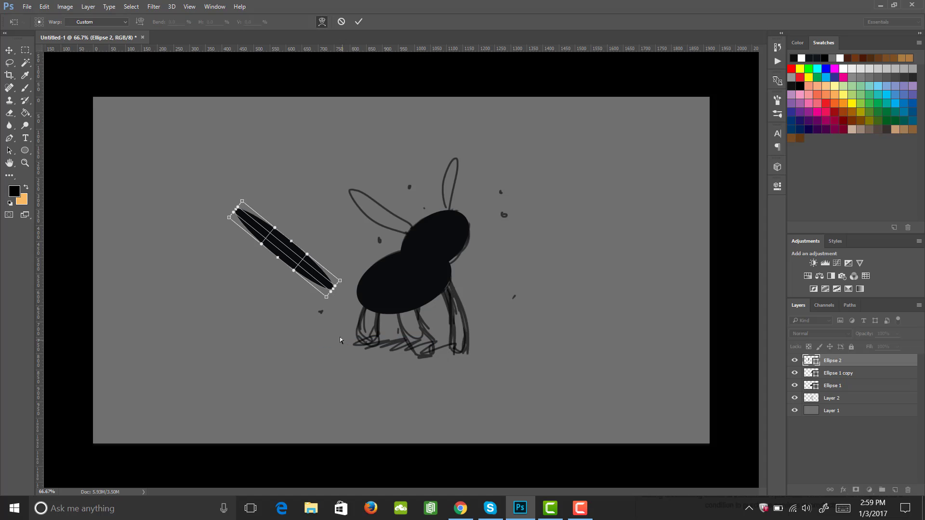
left_click_drag(242, 206, 266, 216)
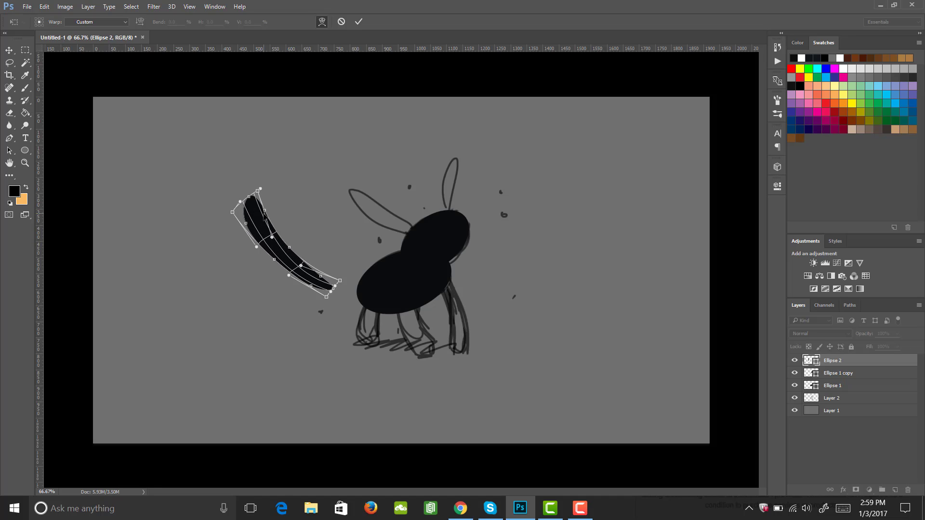
key("Return")
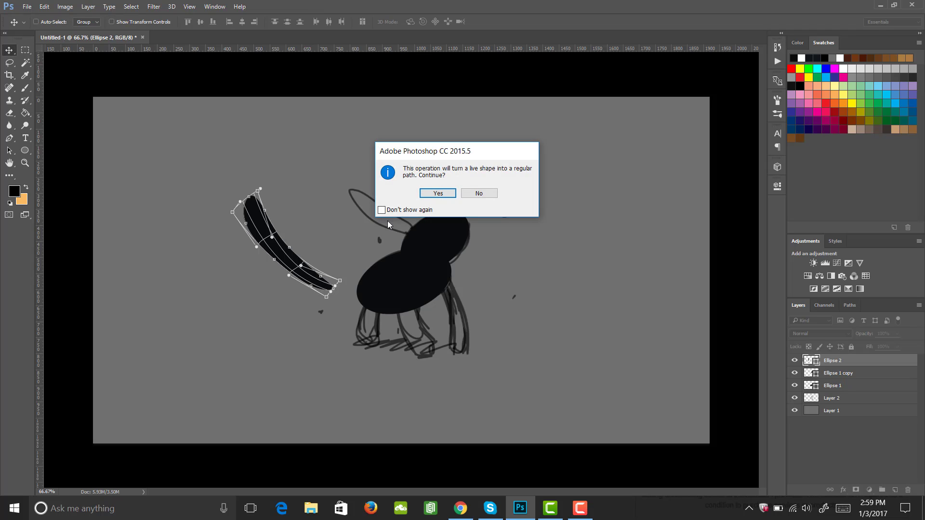
left_click(438, 192)
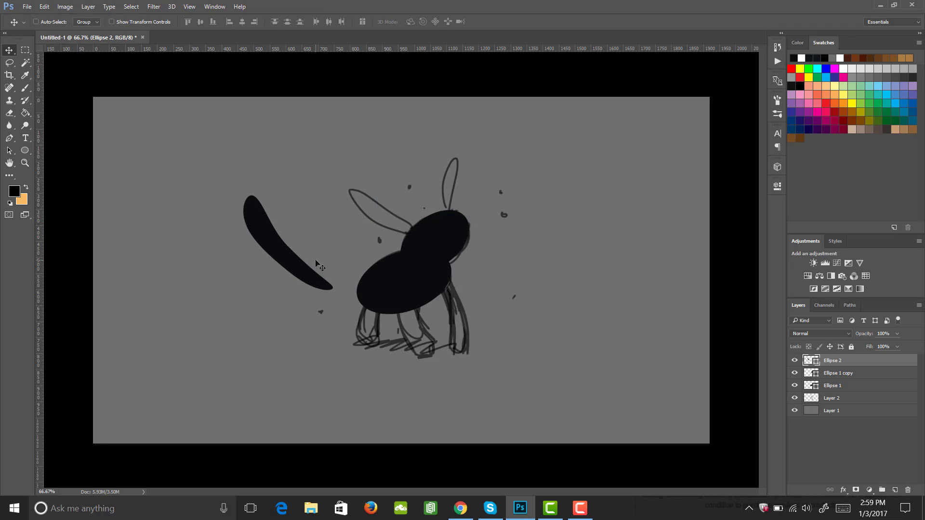
Scale down, rotate and move the curved ear onto the left side of the head
key("ctrl+t")
left_click_drag(244, 194, 261, 211)
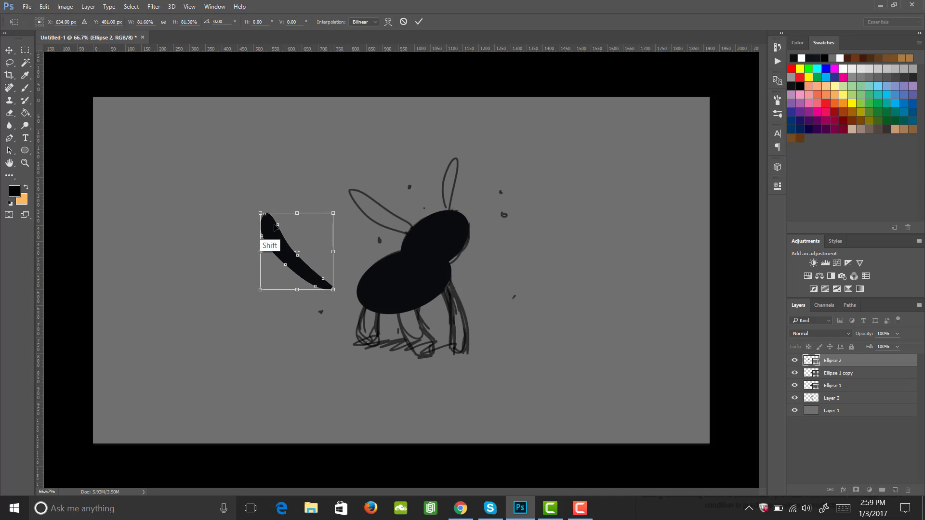
left_click_drag(331, 289, 429, 260)
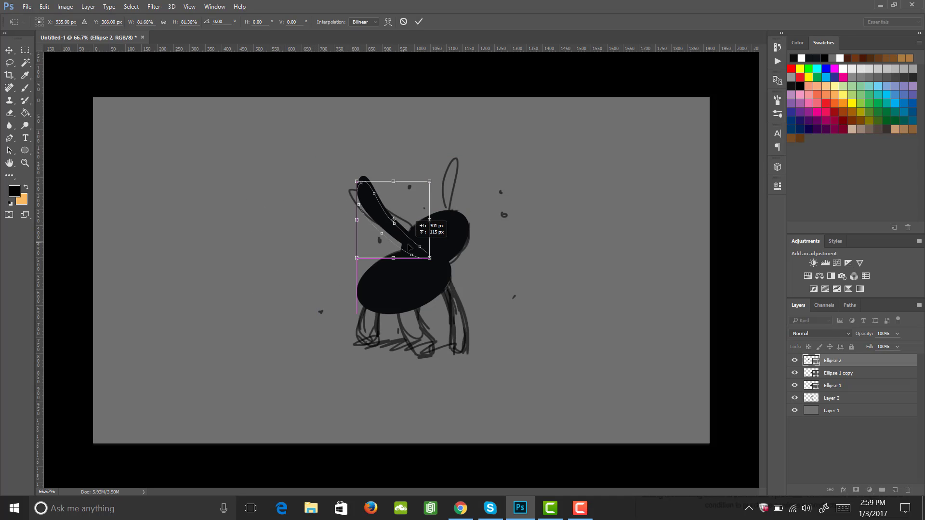
left_click_drag(444, 186, 432, 172)
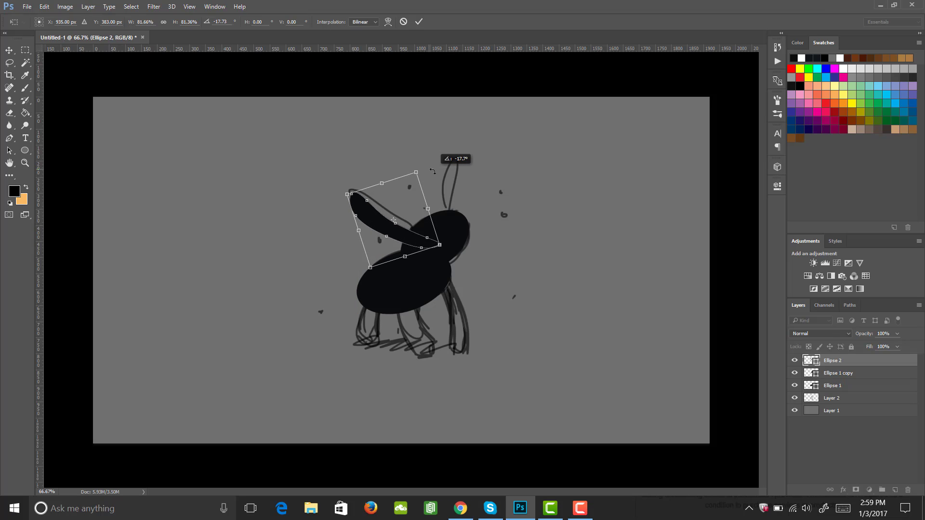
left_click_drag(415, 249, 416, 241)
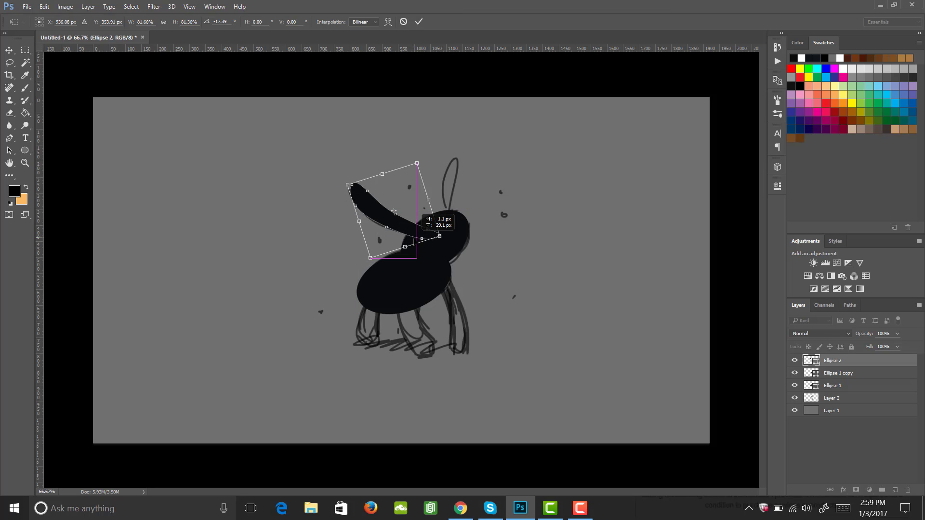
key("Return")
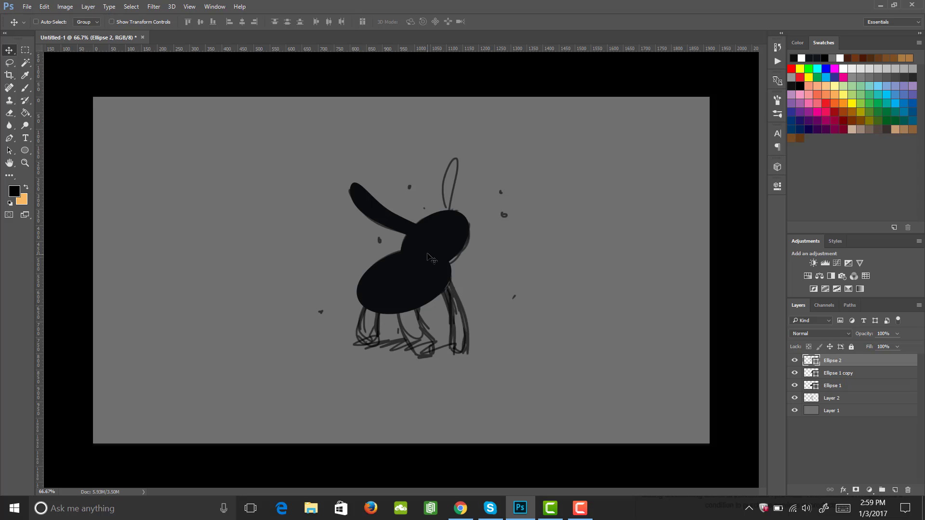
Duplicate the curved ear, flip it horizontally, rotate it about -51° and place it as the second ear on the head
key("ctrl+j")
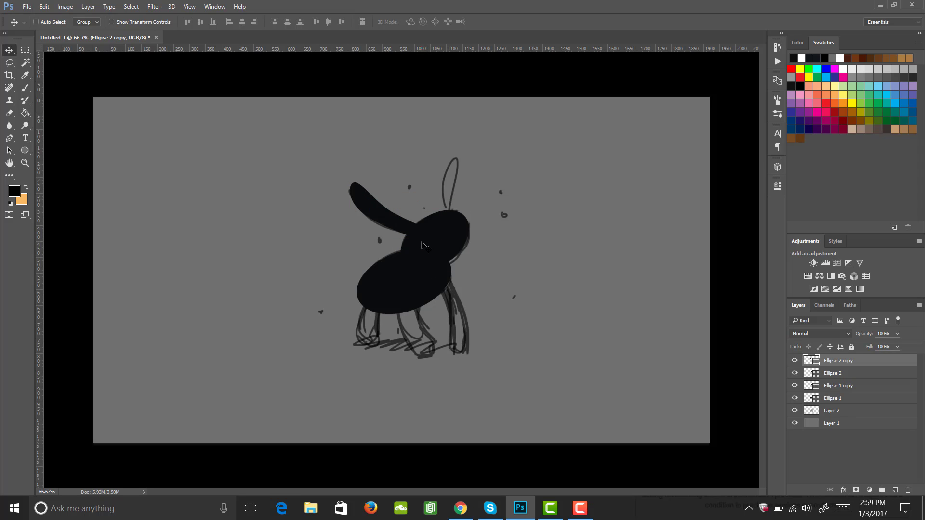
left_click_drag(397, 220, 470, 195)
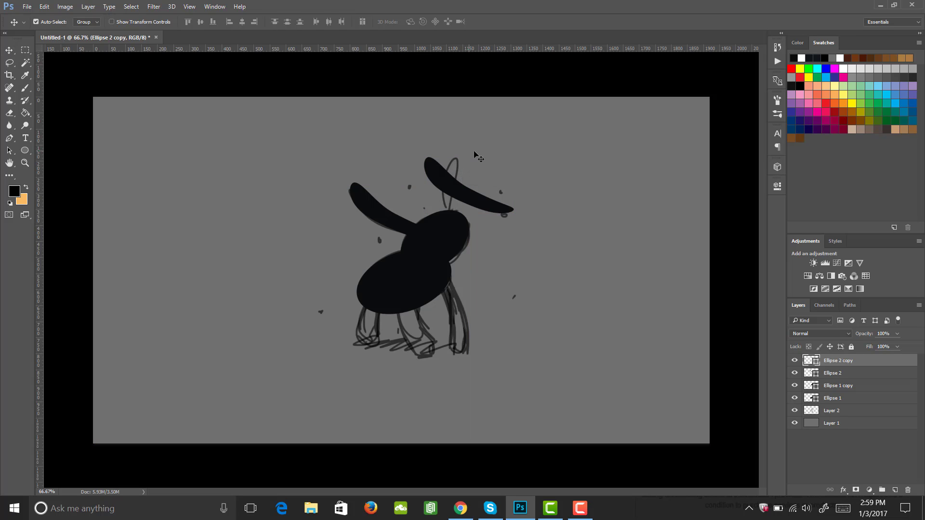
key("ctrl+t")
right_click(480, 178)
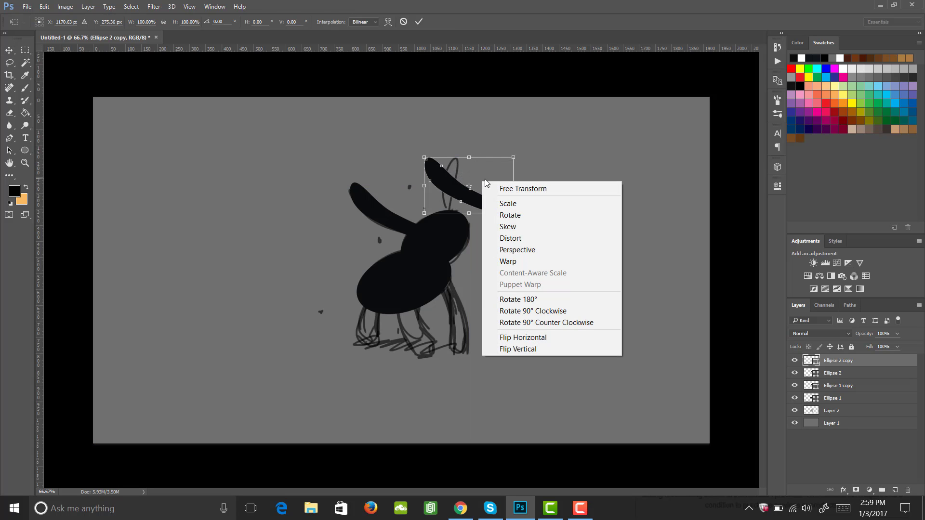
left_click(534, 339)
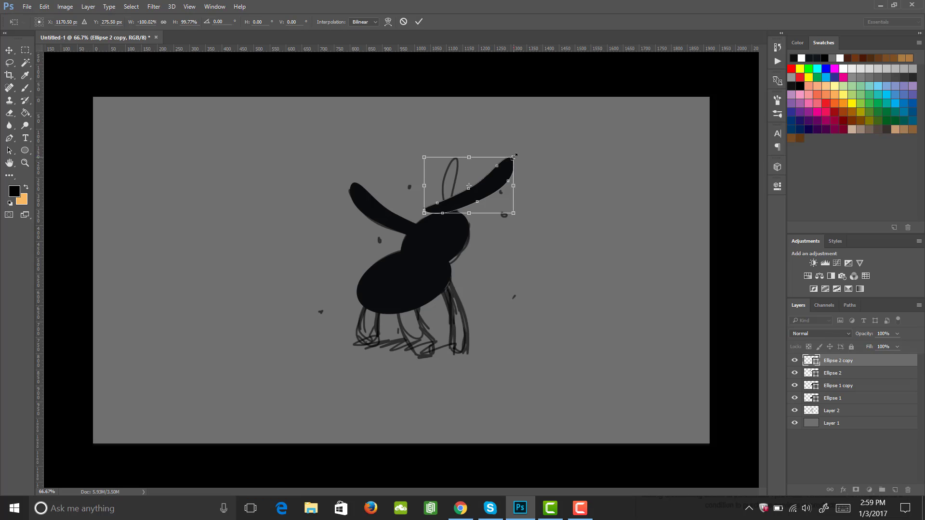
left_click_drag(524, 145, 475, 156)
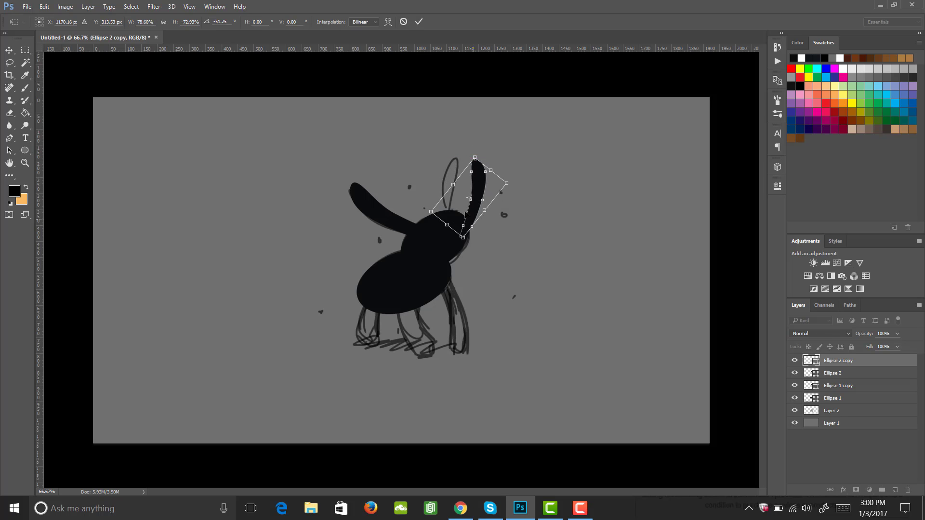
left_click_drag(472, 220, 445, 217)
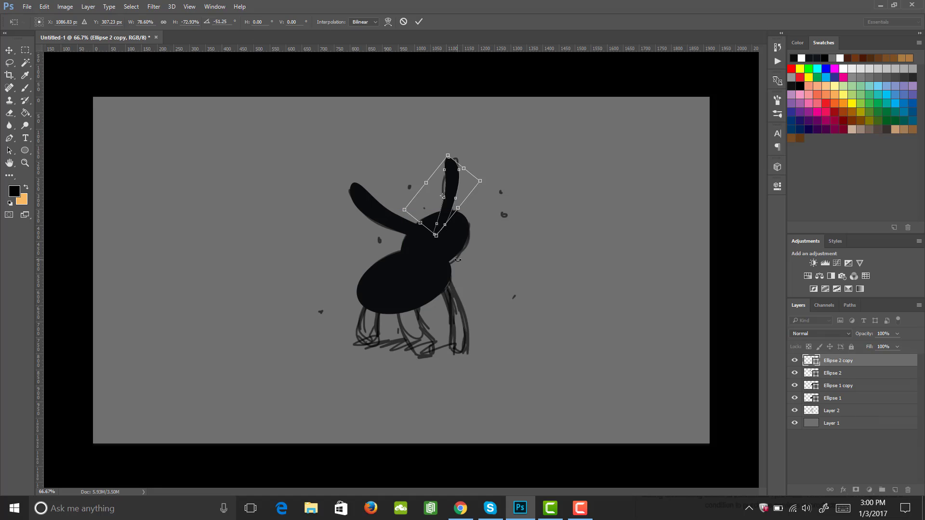
key("Return")
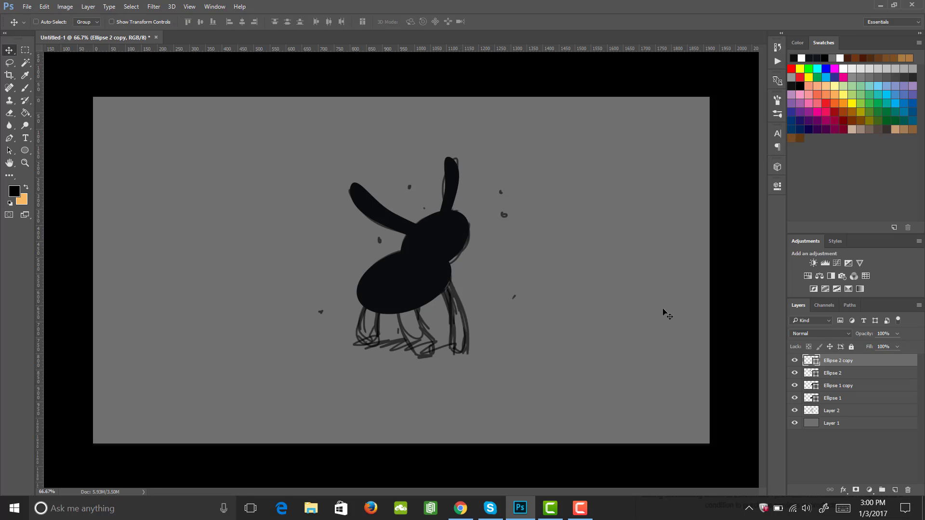
Merge the two ear layers into a single shape layer
left_click(833, 374, "shift")
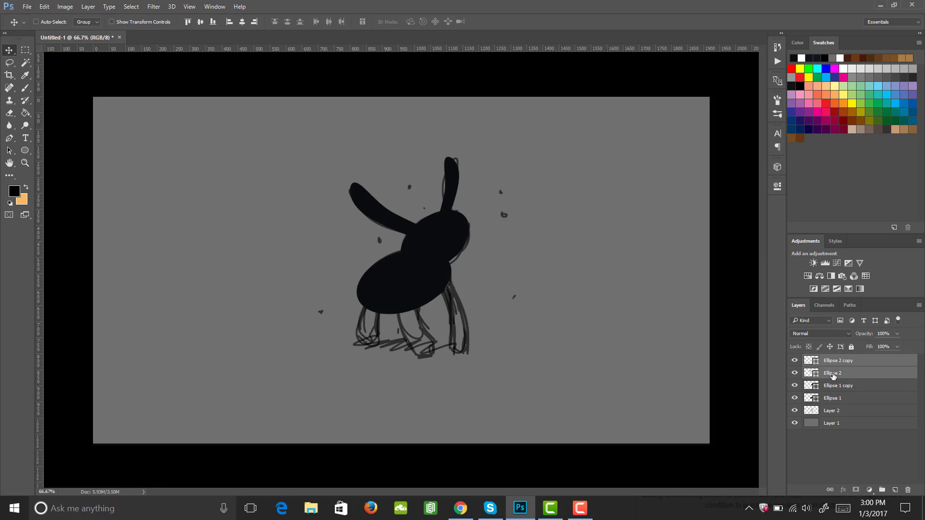
right_click(838, 368)
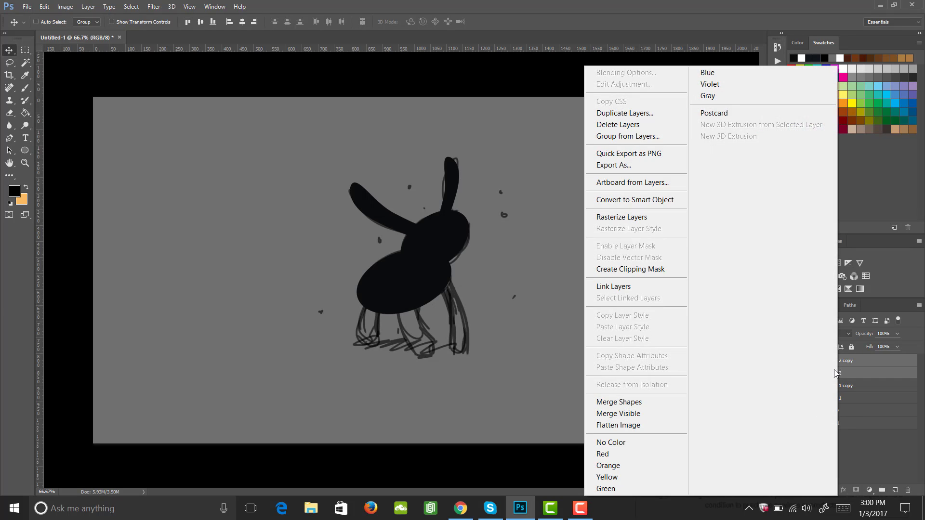
left_click(619, 402)
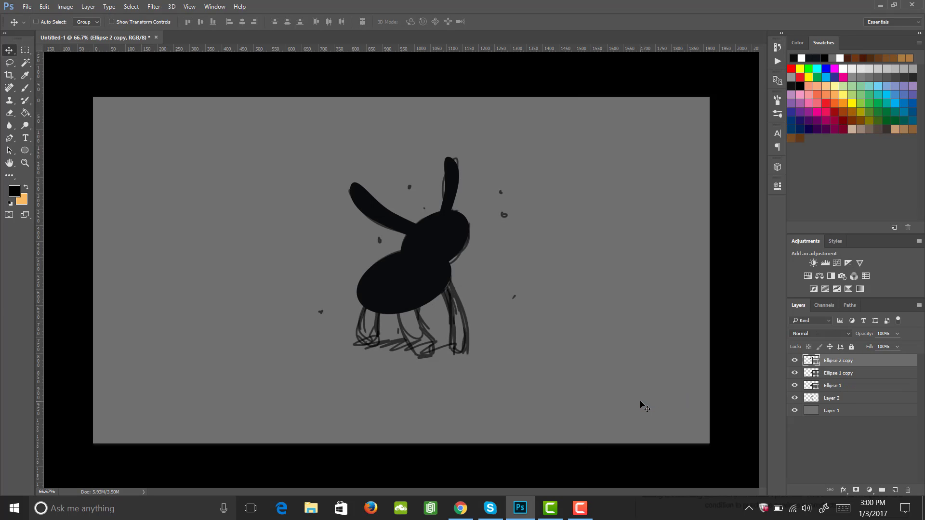
Draw a tall ellipse about 123 × 455 px and move it beside the body
left_click(794, 361)
left_click(794, 361)
left_click(25, 150)
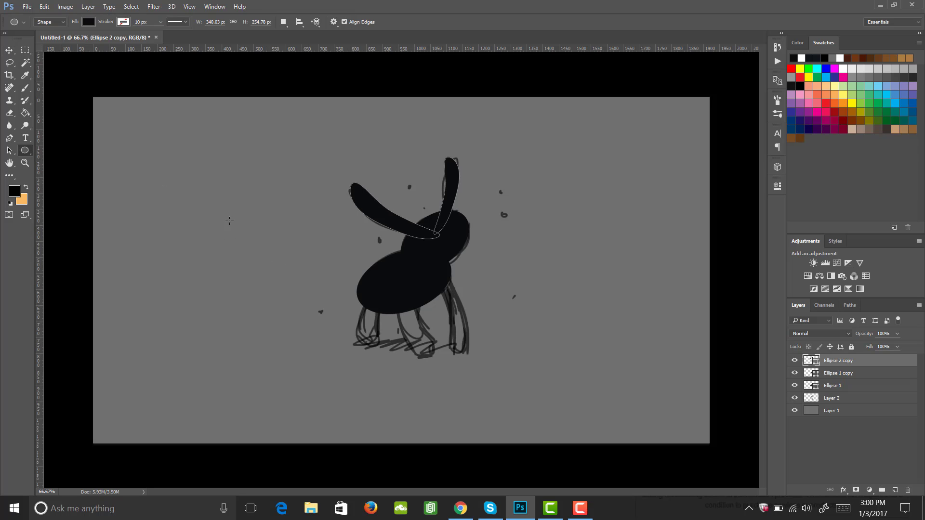
left_click_drag(213, 171, 233, 245)
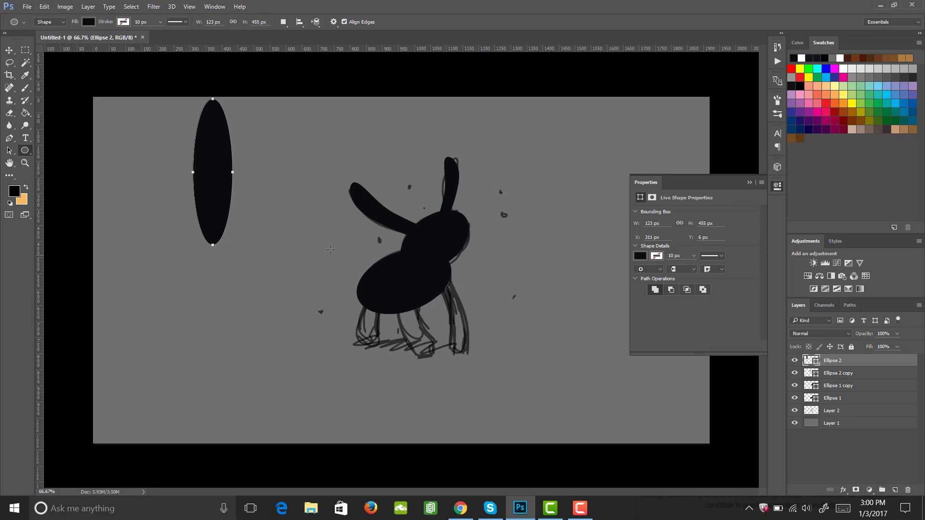
key("v")
left_click_drag(212, 182, 297, 325)
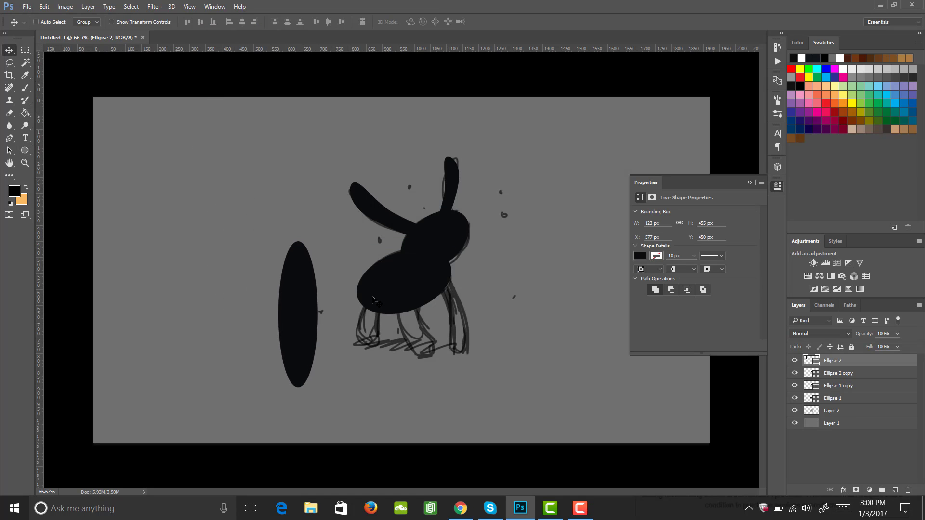
Warp the tall ellipse into a tapered shape narrowing towards the top
key("ctrl+t")
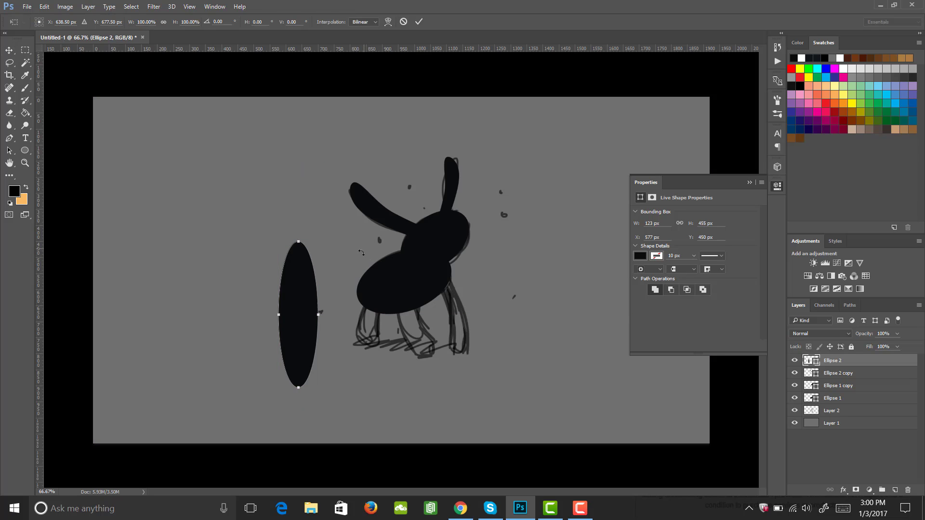
right_click(302, 292)
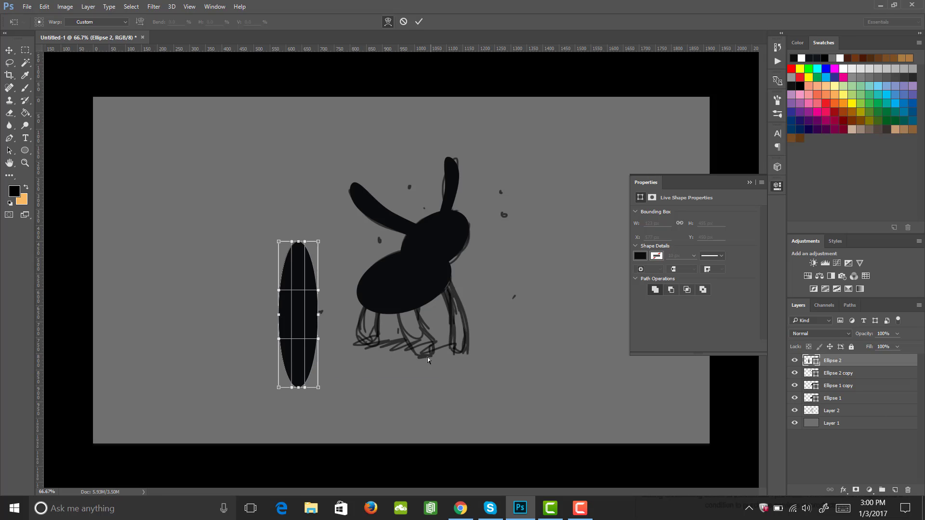
left_click_drag(284, 328, 316, 343)
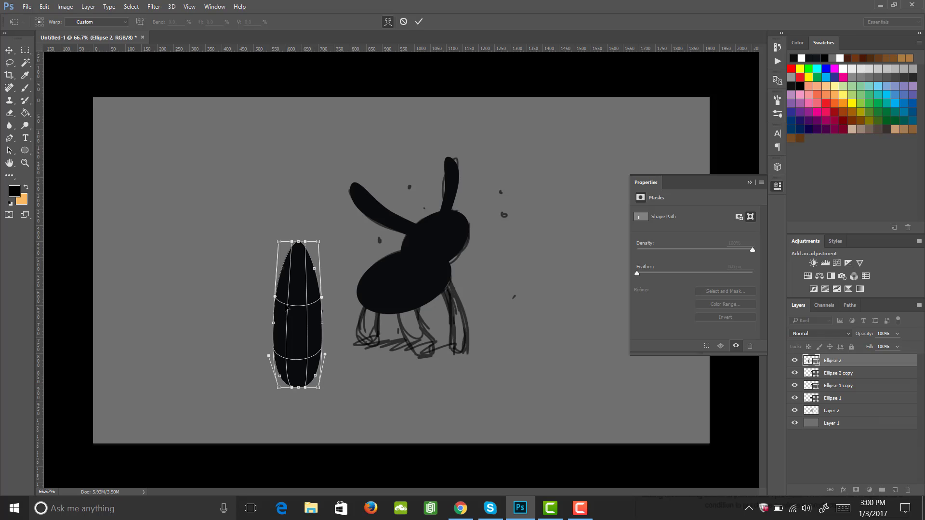
left_click_drag(281, 292, 308, 293)
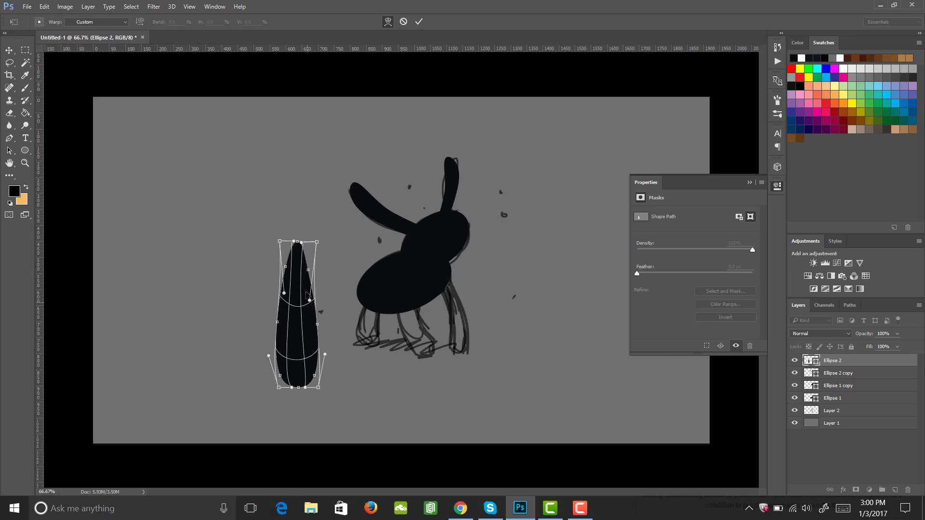
left_click_drag(296, 261, 296, 244)
left_click_drag(297, 387, 304, 383)
left_click_drag(310, 330, 307, 338)
key("Return")
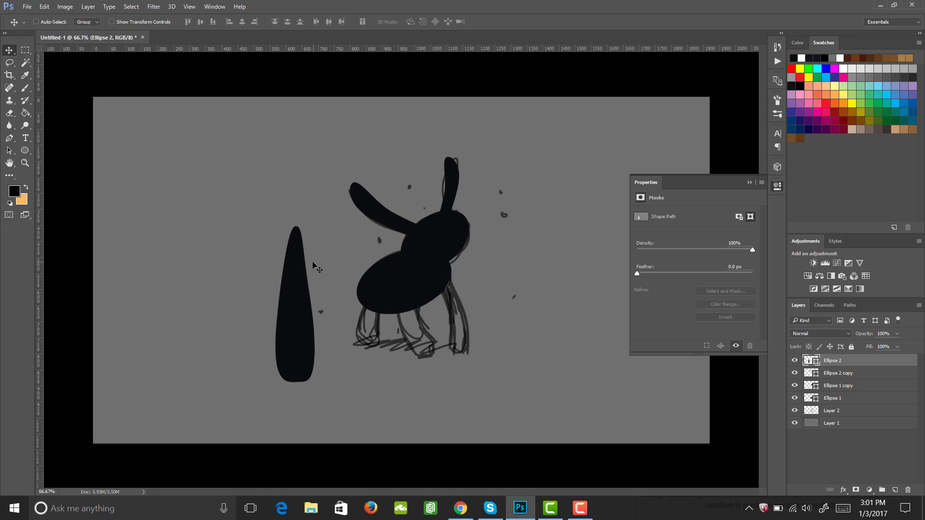
Warp the tapered shape again into a gently curved leg, redoing one bend
key("ctrl+t")
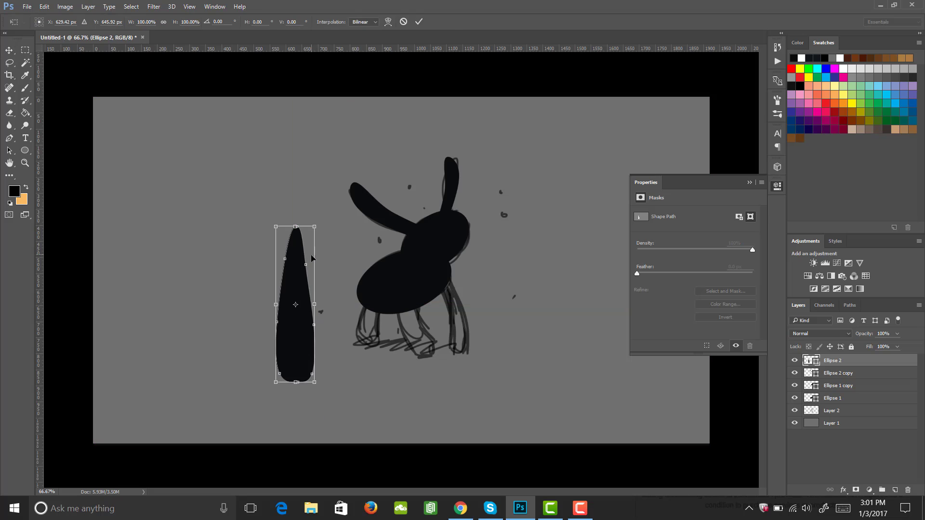
right_click(302, 285)
left_click(347, 369)
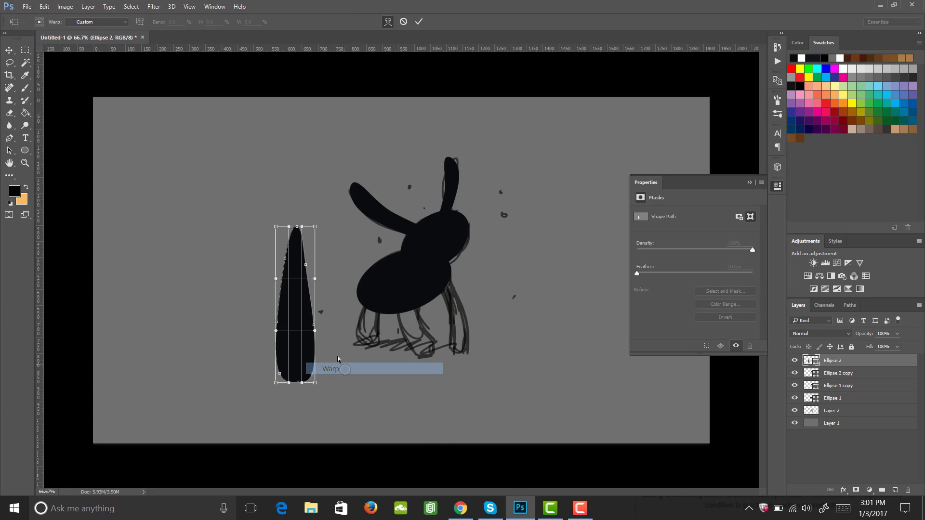
mouse_move(283, 318)
left_mouse_down()
mouse_move(262, 328)
mouse_move(295, 322)
mouse_move(277, 322)
mouse_move(284, 319)
left_mouse_up()
left_click_drag(302, 270, 296, 288)
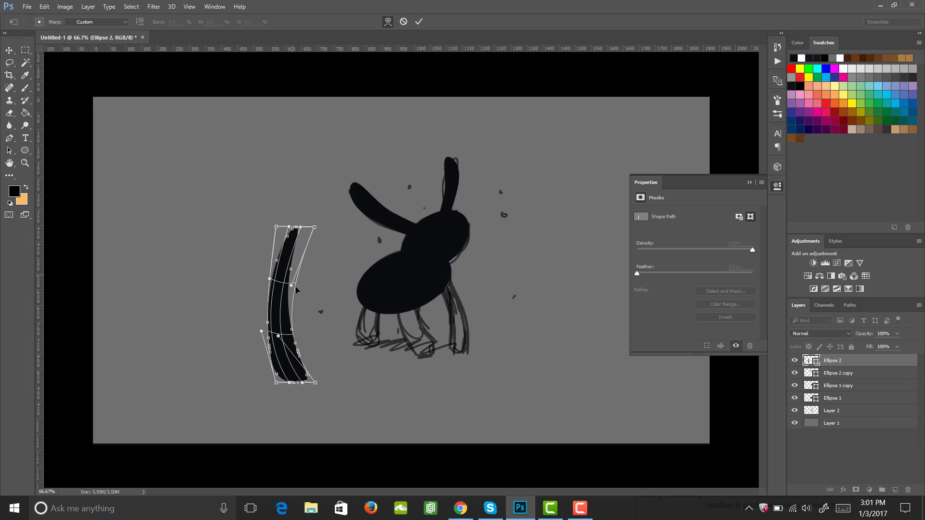
left_click_drag(297, 368, 307, 359)
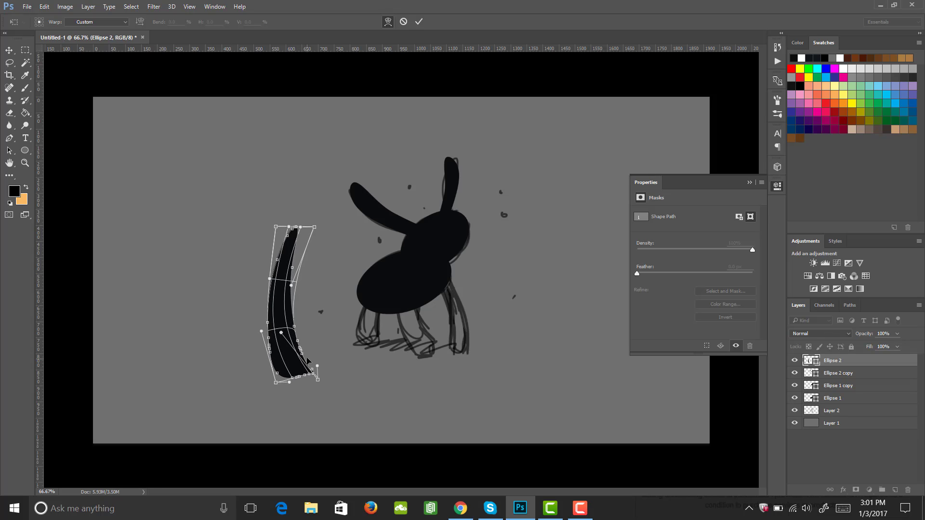
key("ctrl+z")
left_click_drag(286, 321, 293, 320)
mouse_move(298, 244)
left_mouse_down()
mouse_move(310, 247)
mouse_move(305, 254)
left_mouse_up()
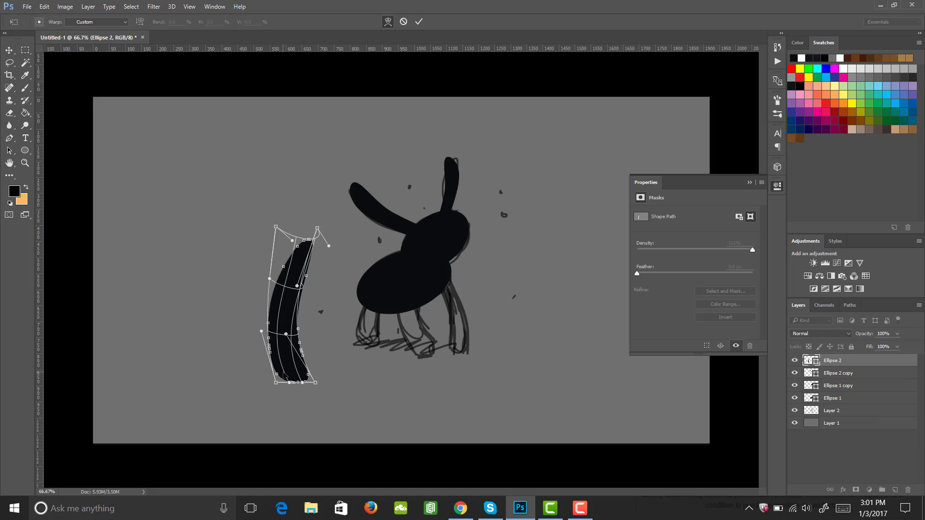
left_click_drag(289, 382, 296, 386)
key("Return")
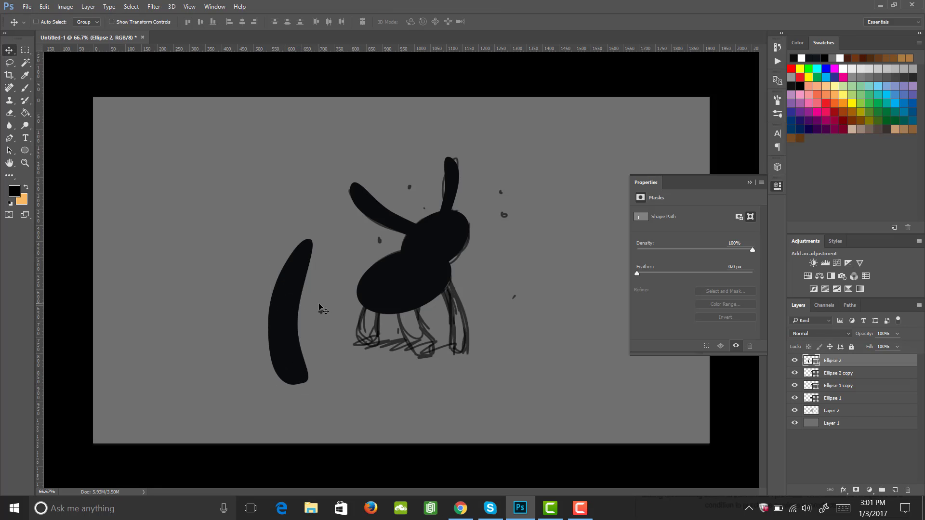
Scale down, rotate about -22° and move the curved leg under the front of the body
key("ctrl+t")
left_click_drag(268, 241, 295, 304)
left_click_drag(308, 357, 424, 330)
left_click_drag(430, 263, 408, 260)
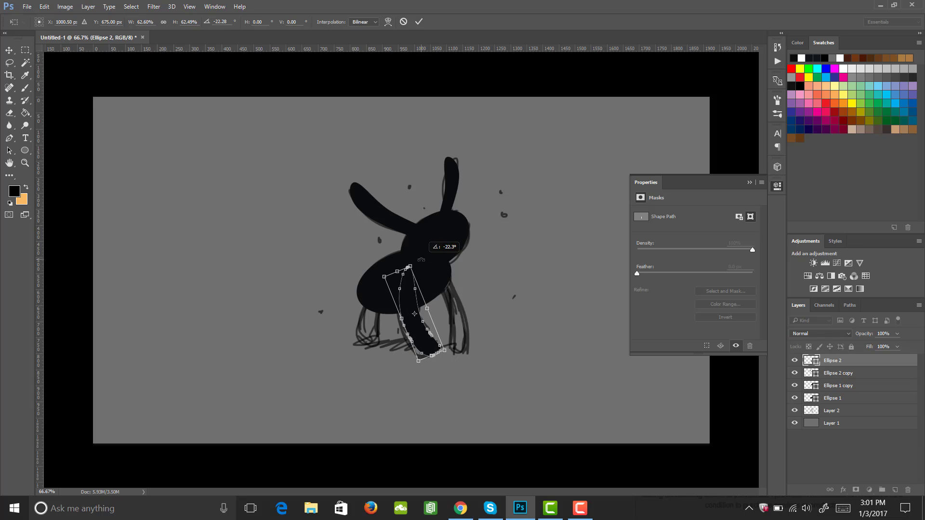
left_click_drag(429, 349, 423, 349)
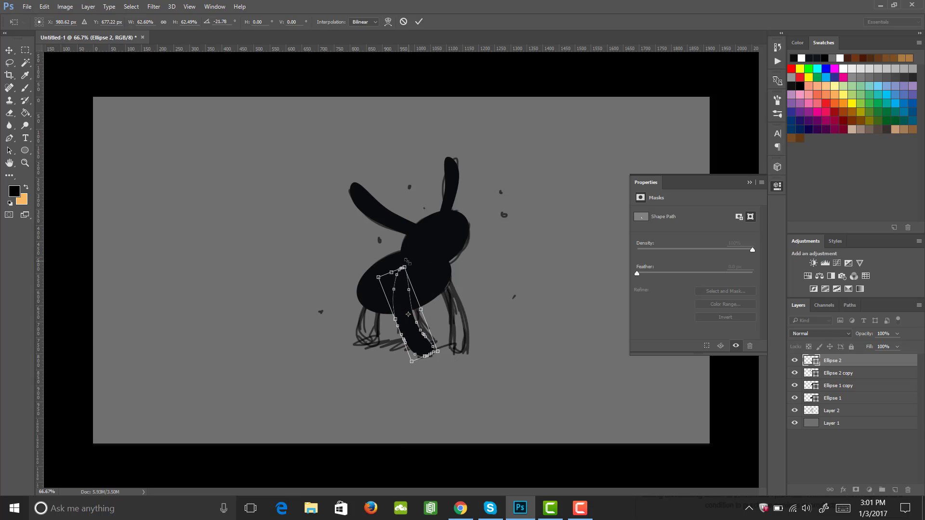
left_click_drag(407, 265, 410, 270)
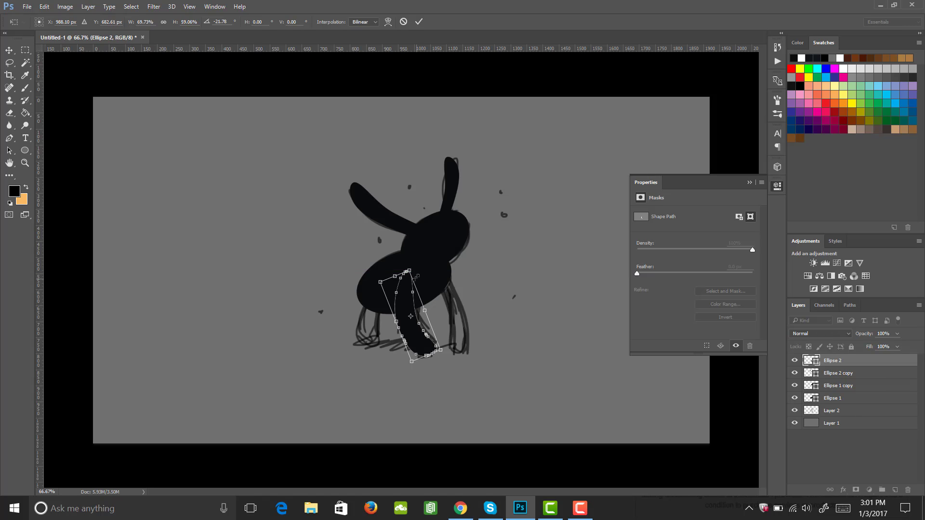
key("Return")
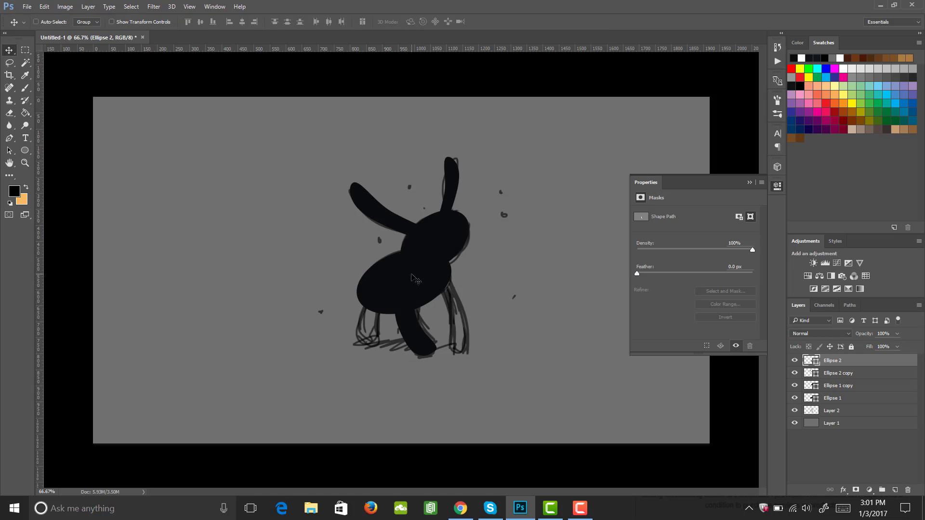
Duplicate the leg, flip it horizontally, rotate it about -28° and place it as a rear leg
left_click_drag(411, 274, 411, 275)
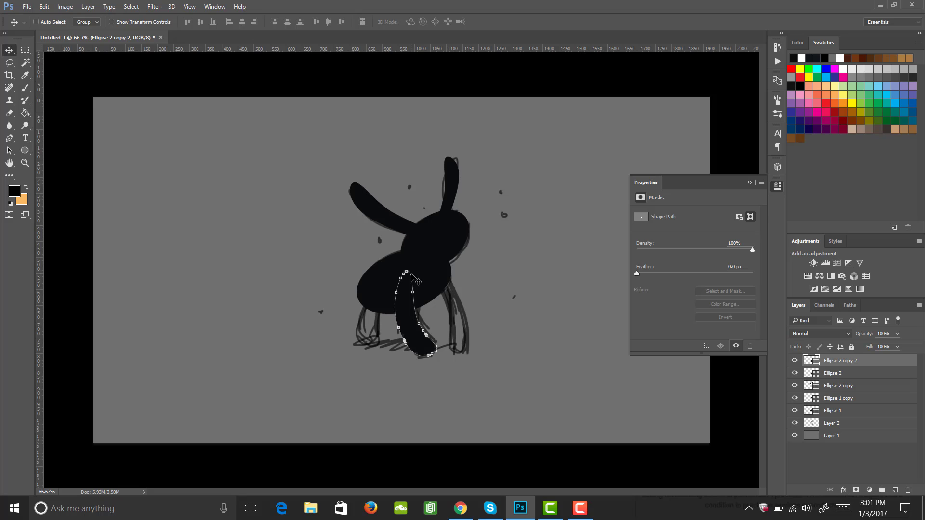
left_click_drag(415, 333, 456, 332)
key("ctrl+t")
right_click(462, 315)
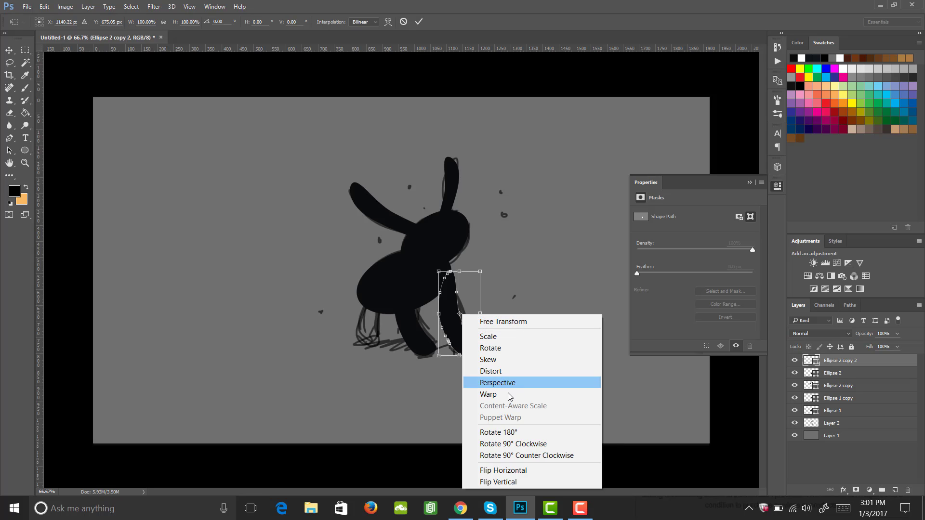
left_click(486, 470)
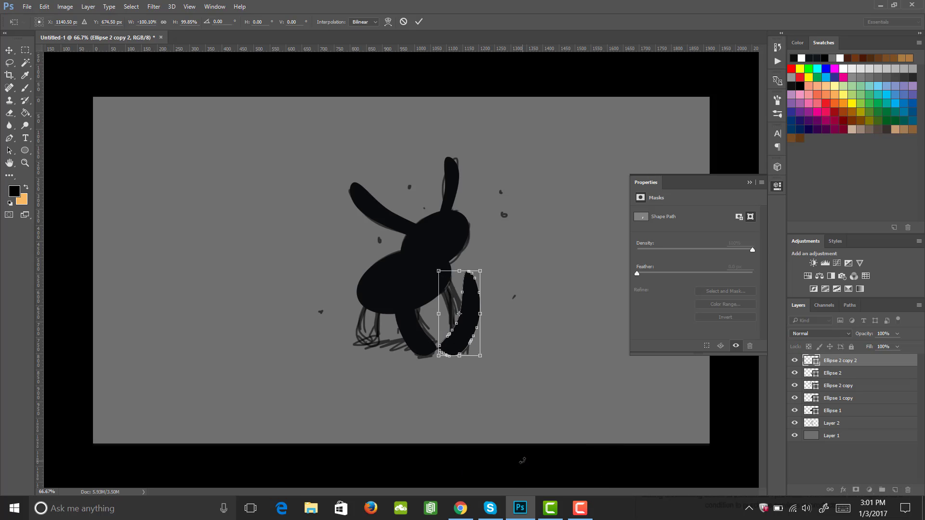
left_click_drag(487, 264, 461, 257)
mouse_move(467, 341)
left_mouse_down()
mouse_move(453, 343)
mouse_move(460, 323)
mouse_move(461, 331)
left_mouse_up()
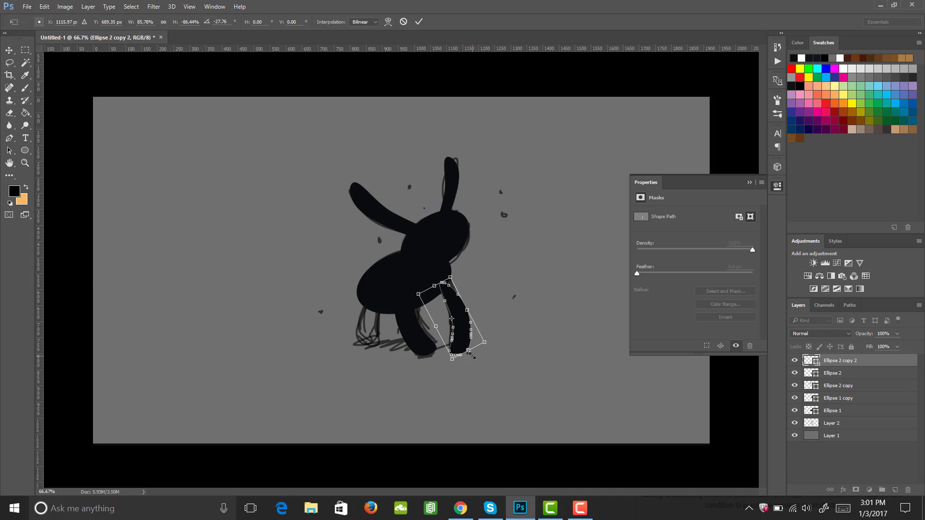
key("Return")
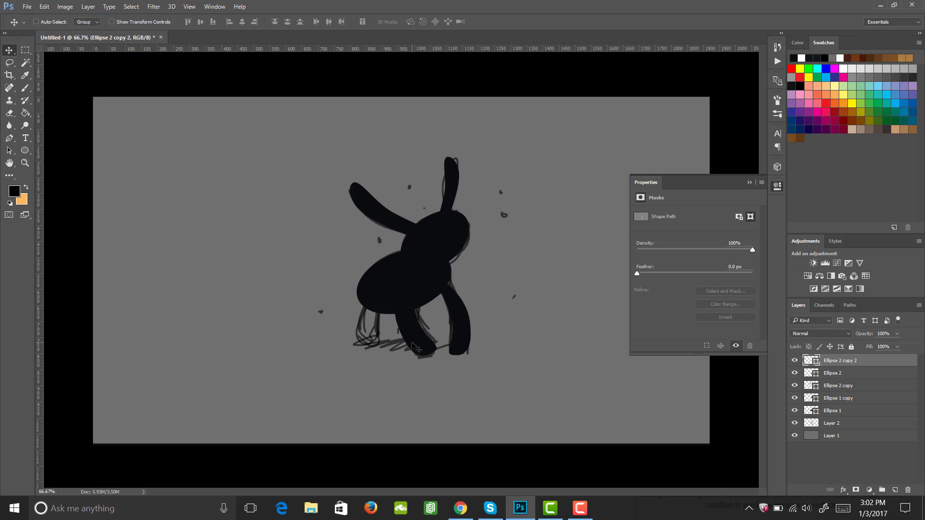
Duplicate the front leg shape, move the copy left under the body and rotate it about 38° as another leg
left_click(479, 336)
left_click(835, 379)
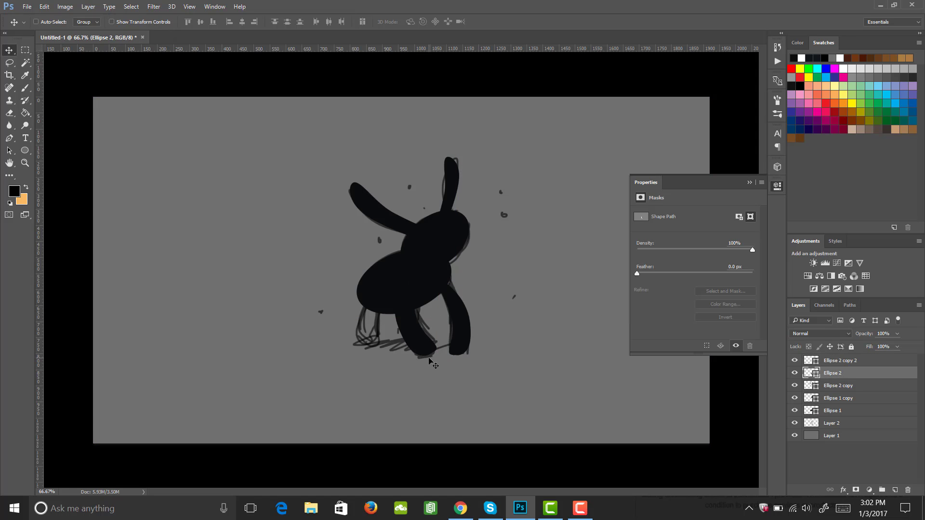
key("ctrl+j")
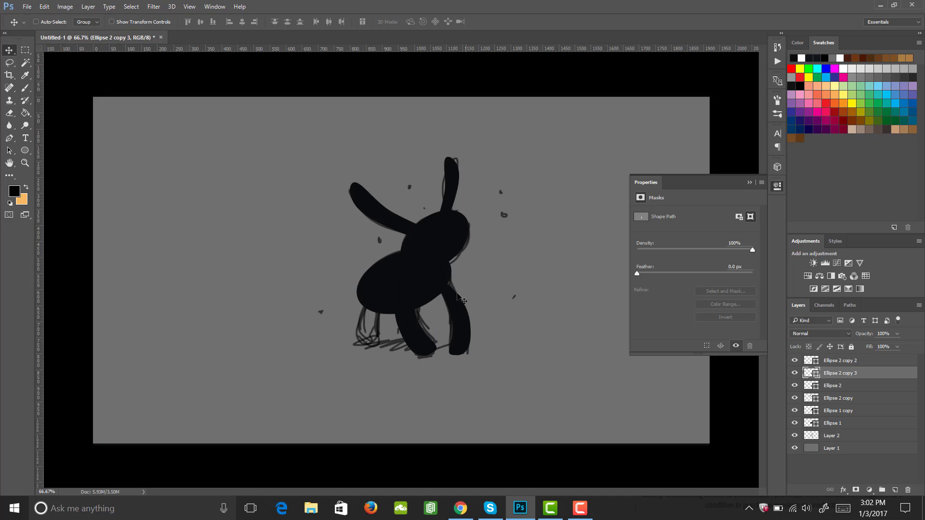
left_click_drag(458, 295, 394, 326)
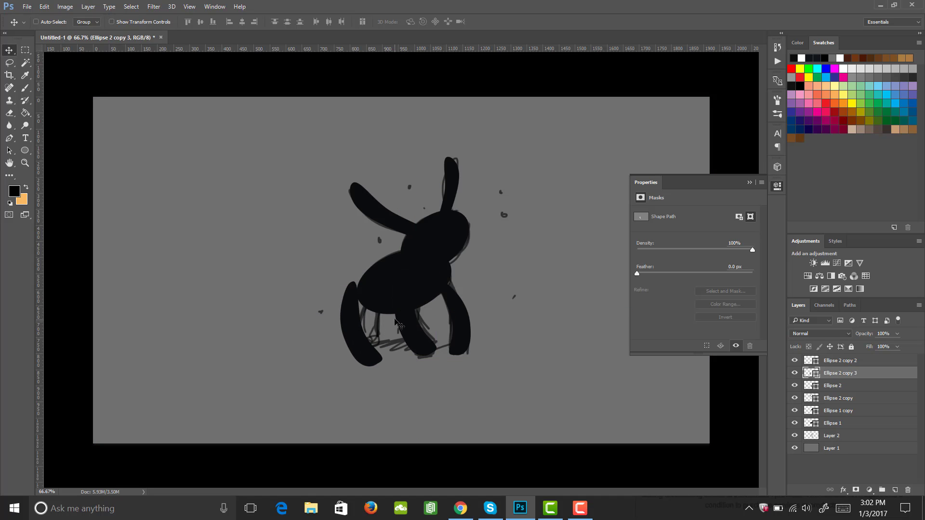
key("ctrl+t")
left_click_drag(383, 368, 367, 333)
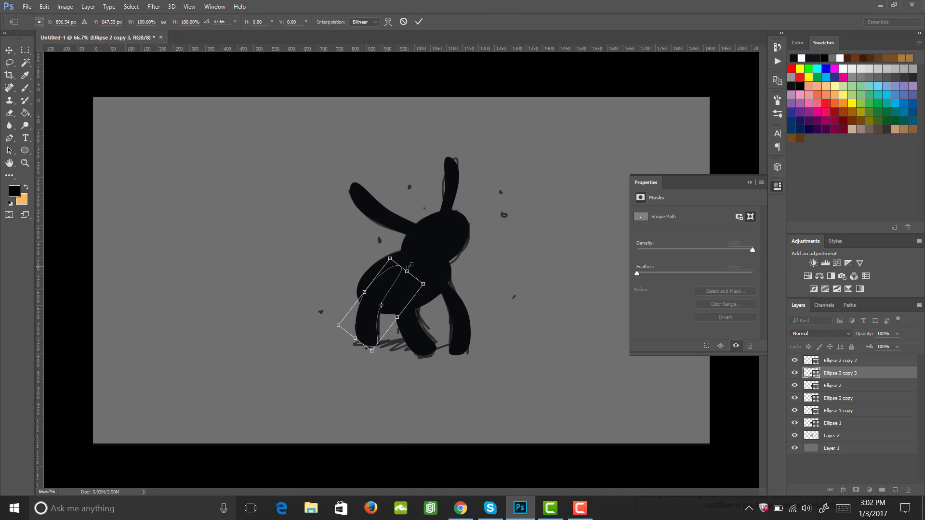
key("Return")
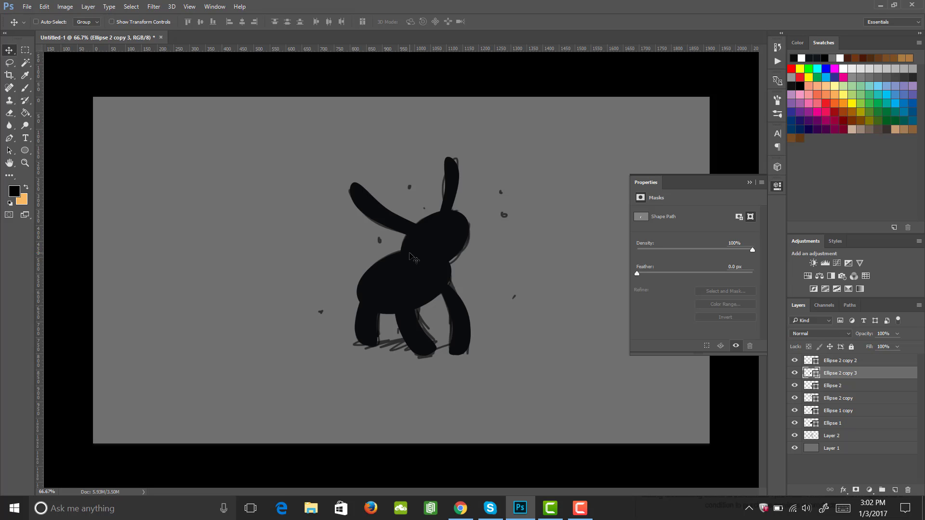
Reorder the layers so the leg copies Ellipse 2 copy 2, Ellipse 2 copy 3 and Ellipse 2 copy sit below Ellipse 1
left_click(776, 187)
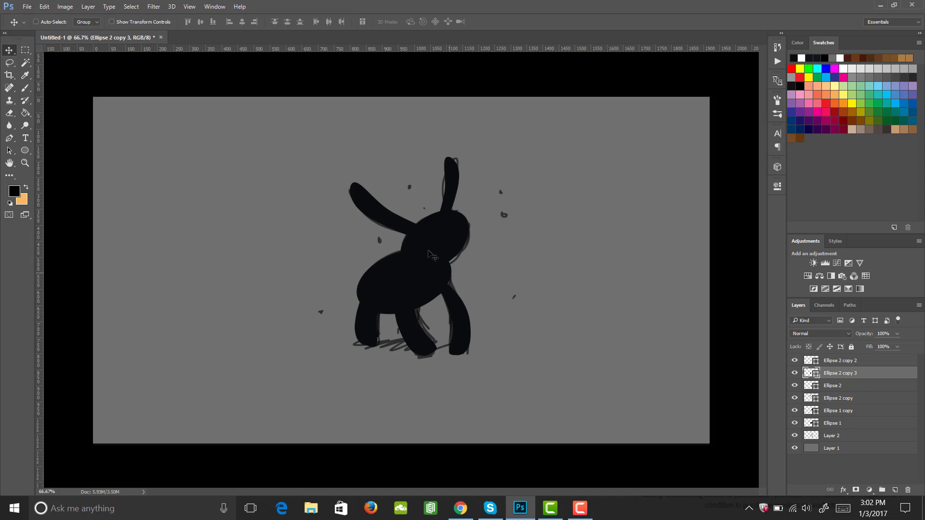
left_click(841, 362, "shift")
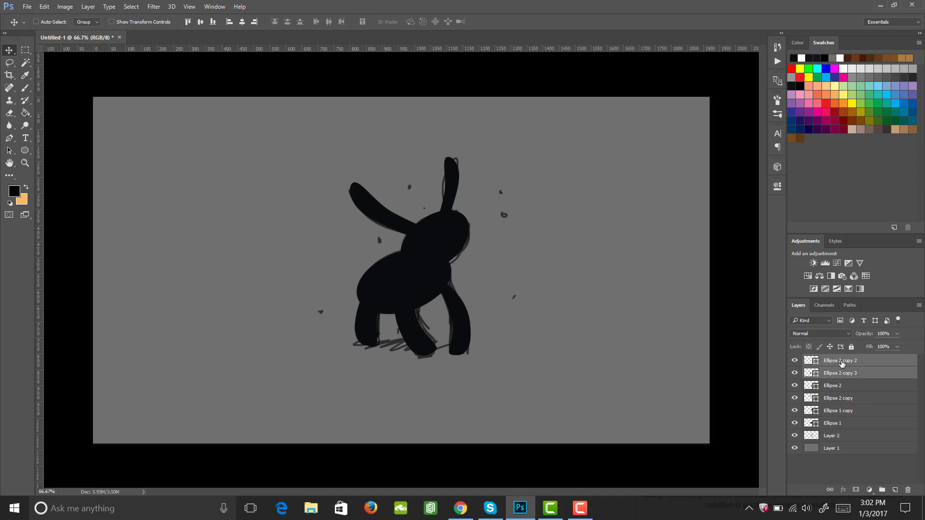
left_click_drag(842, 362, 841, 428)
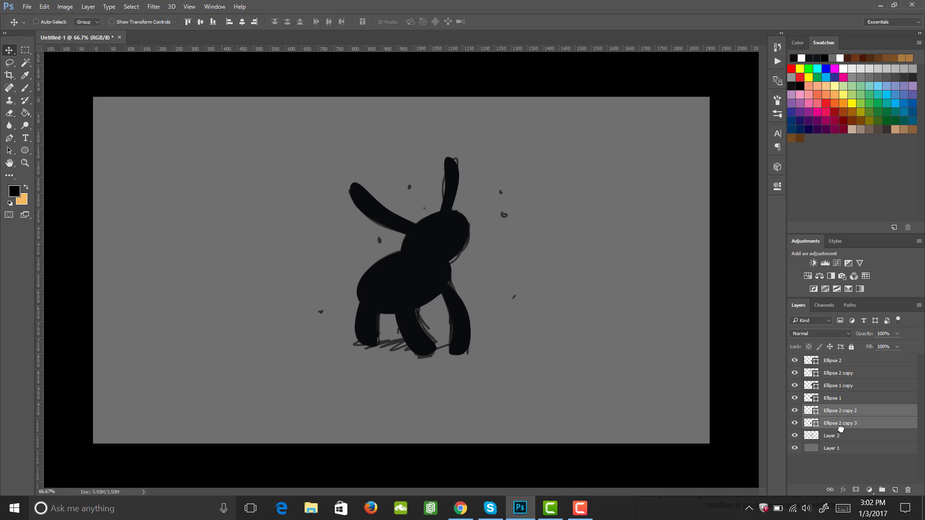
left_click(795, 360)
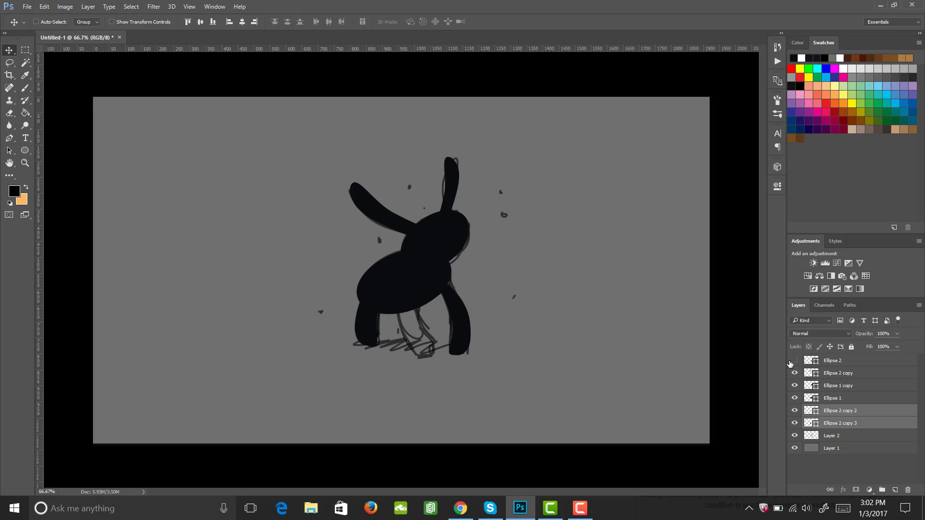
left_click(795, 361)
left_click(794, 372)
left_click(794, 373)
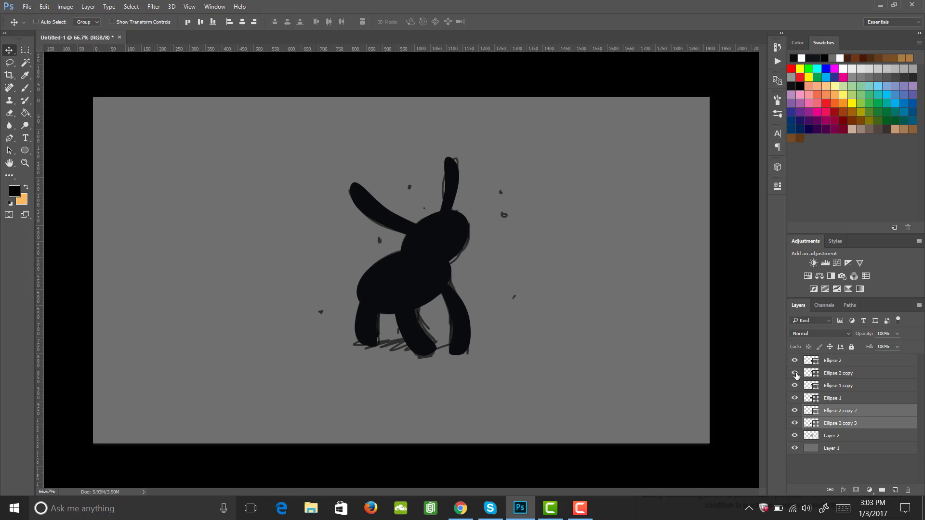
left_click_drag(838, 373, 847, 404)
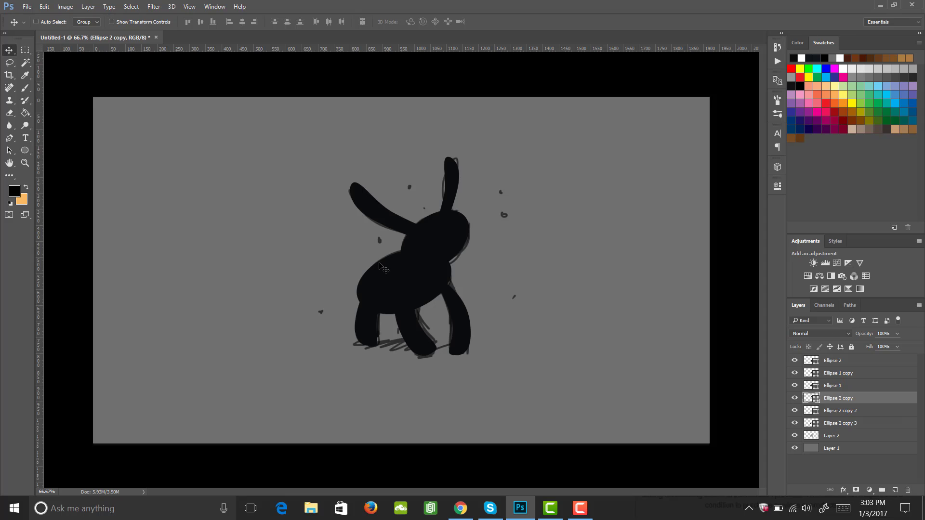
Add a new empty layer above Ellipse 2 and clip it to Ellipse 2 as a clipping mask
left_click(833, 362)
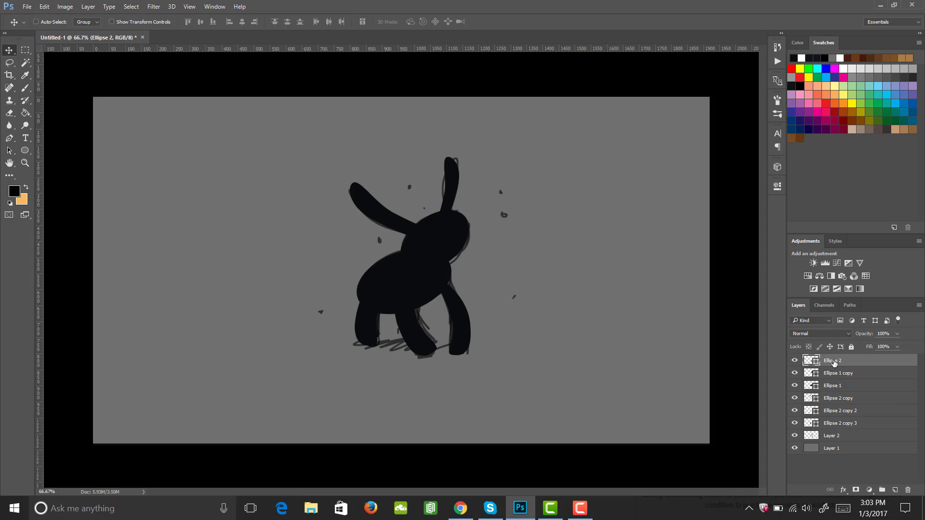
left_click(793, 361)
left_click(793, 362)
left_click(894, 489)
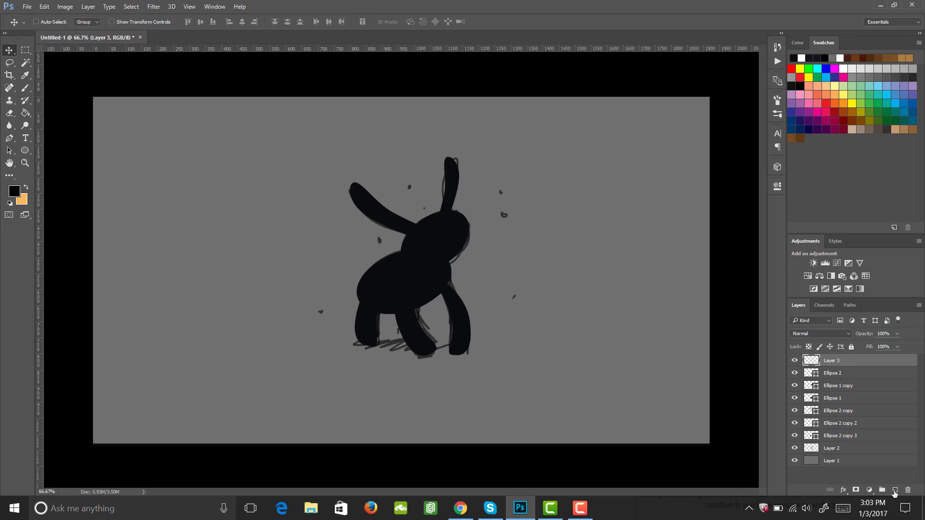
right_click(837, 363)
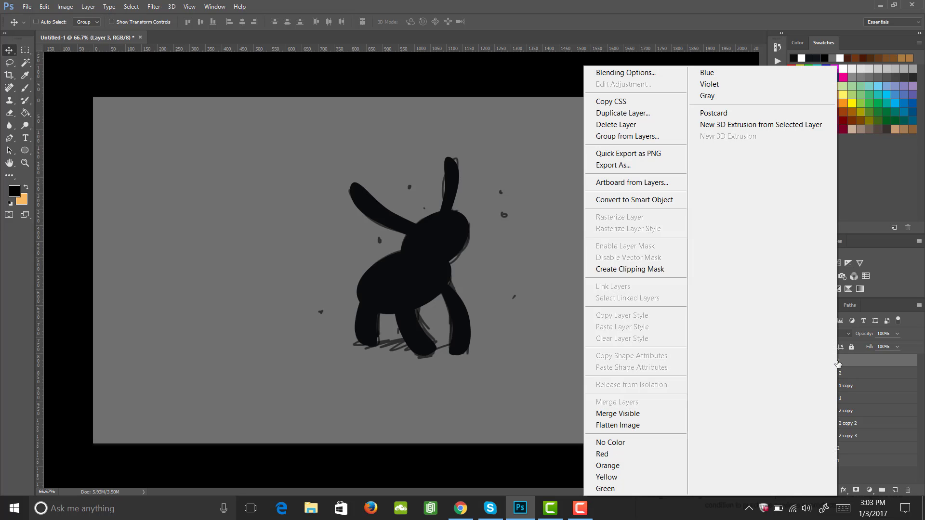
left_click(659, 269)
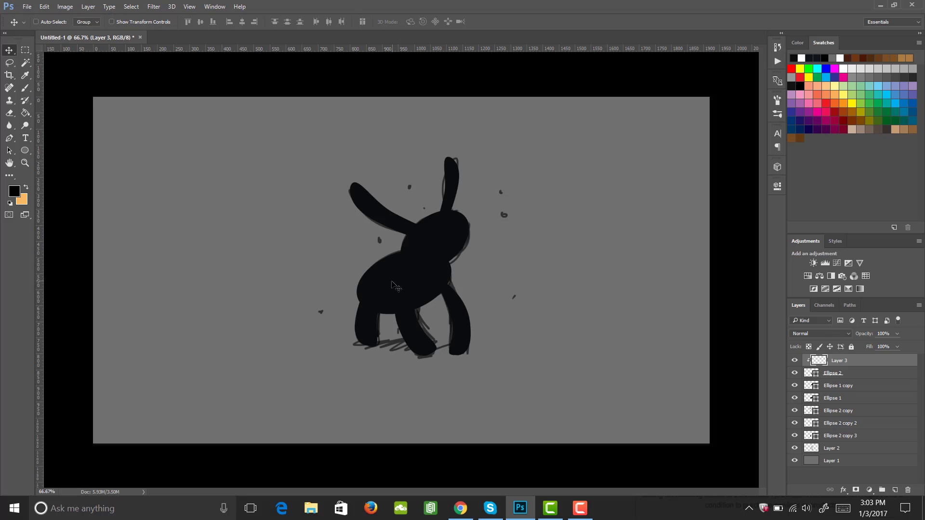
Sample the silhouette's colour and adjust the foreground colour to a slightly lighter shade, 14191a
key("i")
left_click(397, 275)
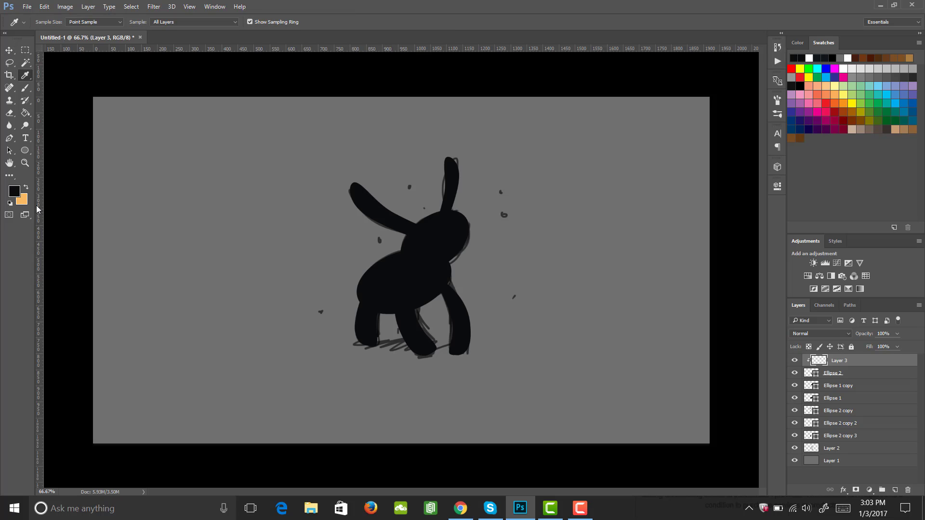
left_click(14, 191)
left_click(616, 287)
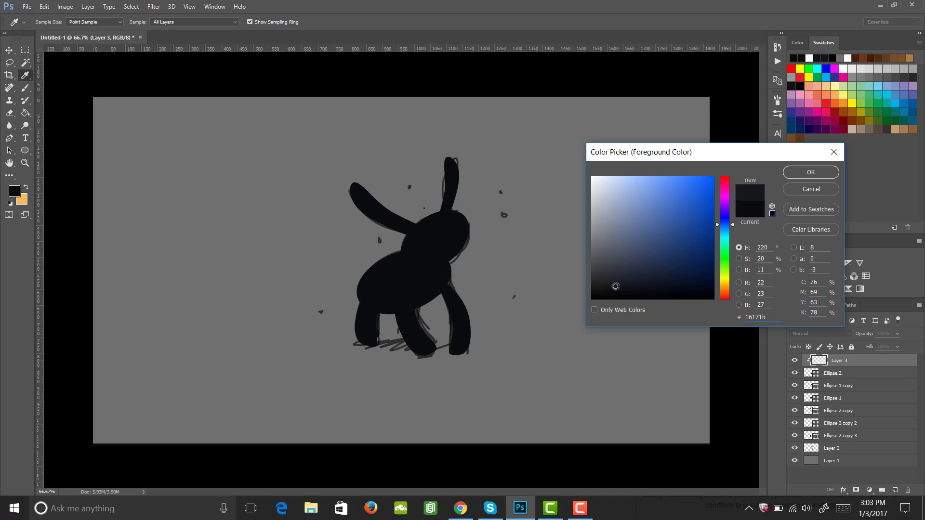
left_click_drag(727, 229, 726, 233)
left_click(621, 287)
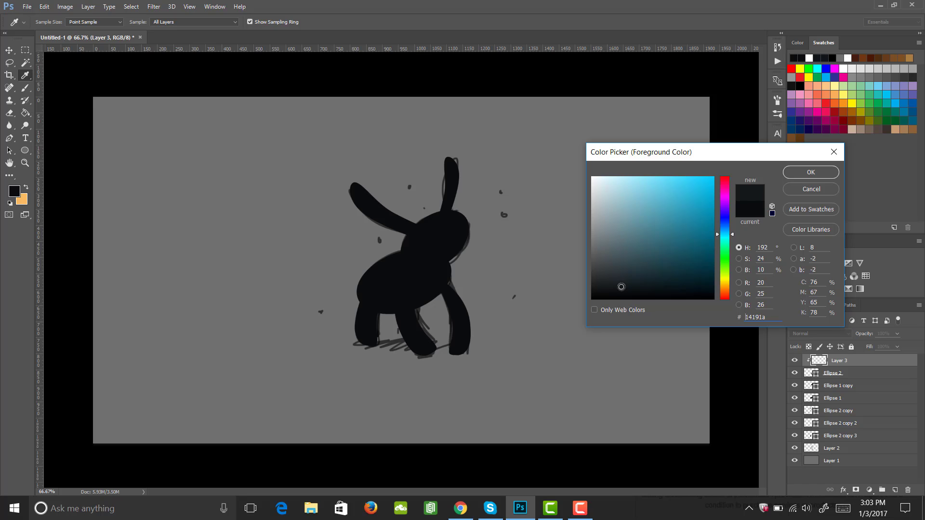
left_click(805, 173)
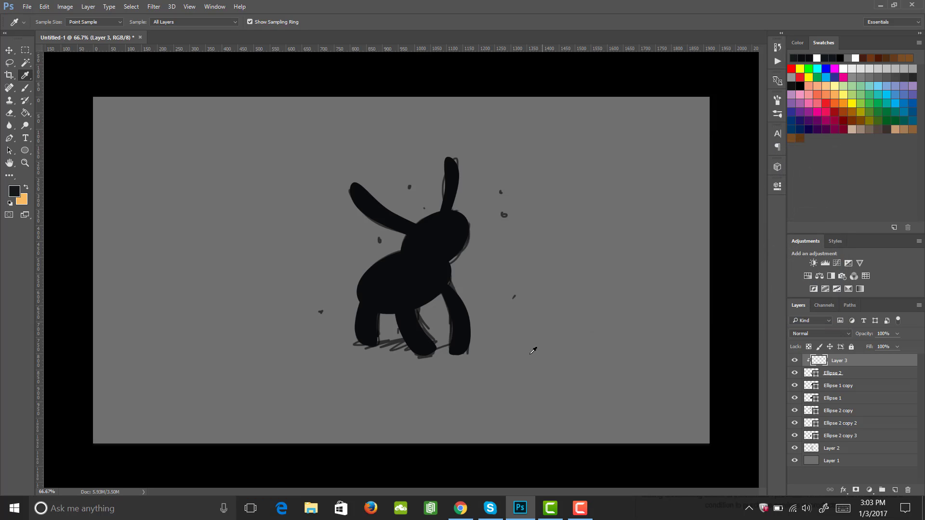
With an enlarged soft round 30 px brush, paint a lighter stroke down the middle front leg on the clipped layer
key("b")
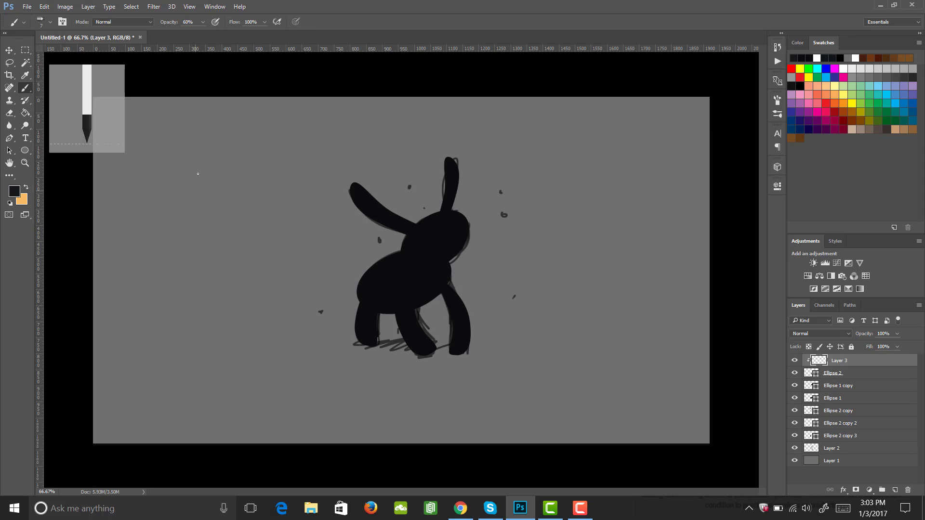
left_click(777, 100)
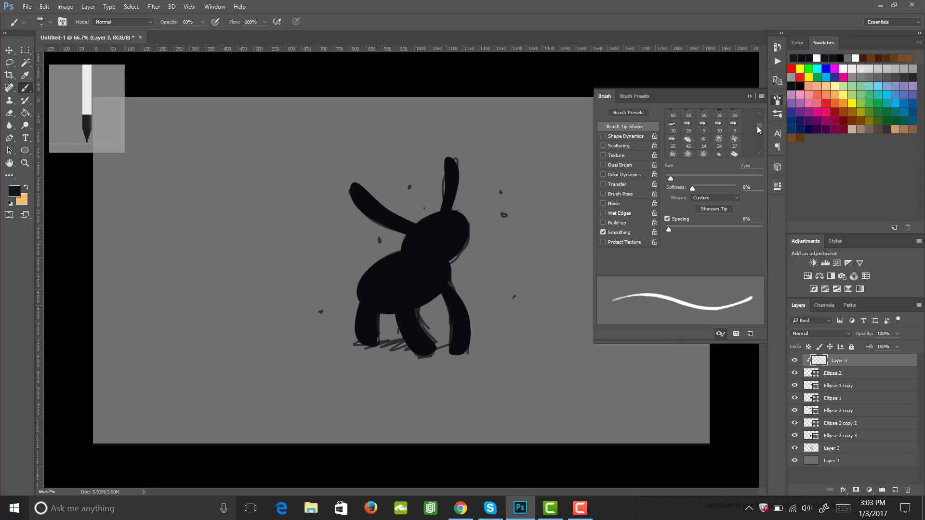
scroll(759, 124, "down", 3)
scroll(761, 121, "up", 3)
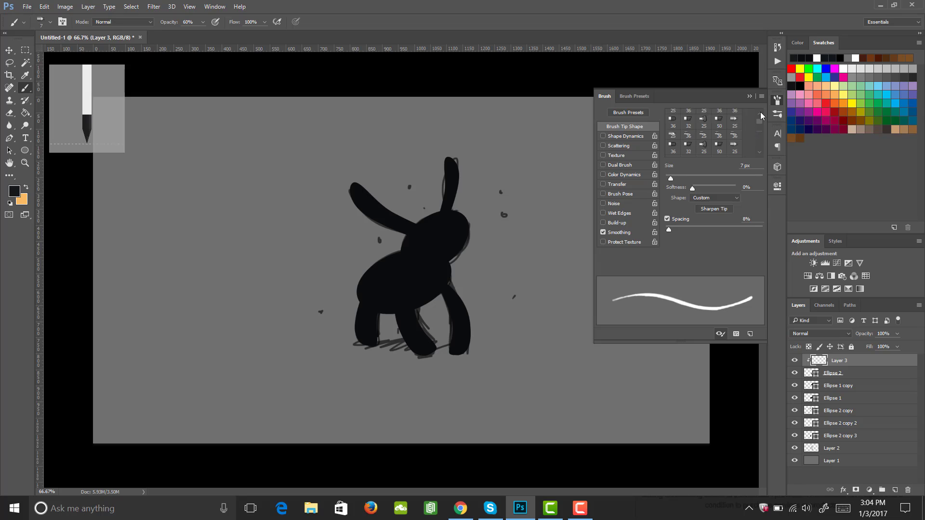
left_click(673, 116)
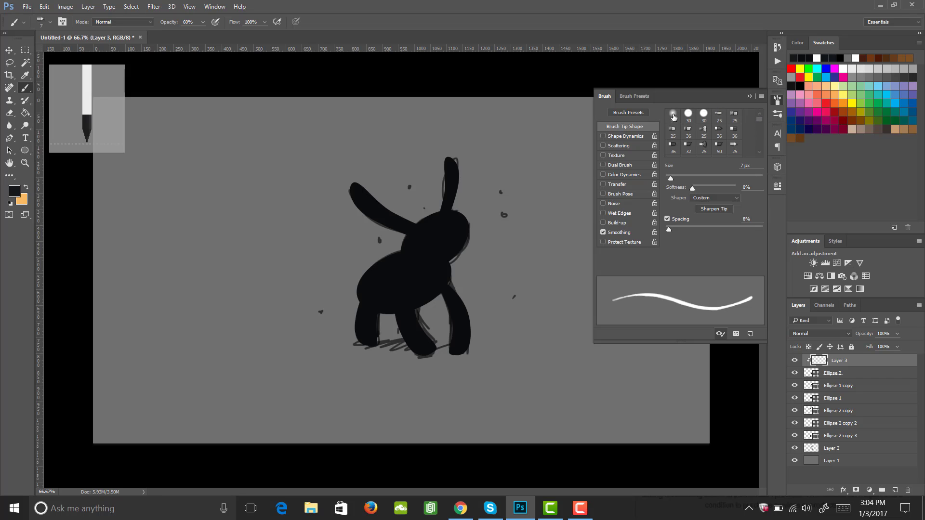
left_click(777, 99)
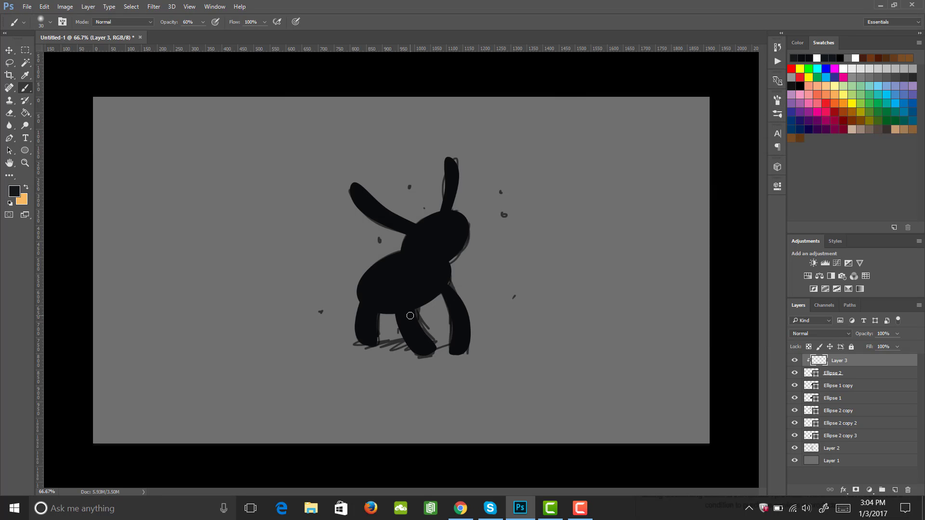
key("bracketright")
key("bracketright")
key("bracketright")
key("bracketright")
mouse_move(411, 279)
left_mouse_down()
mouse_move(423, 336)
mouse_move(434, 357)
left_mouse_up()
Switch to the Eraser and give it a soft round 30 px tip
key("e")
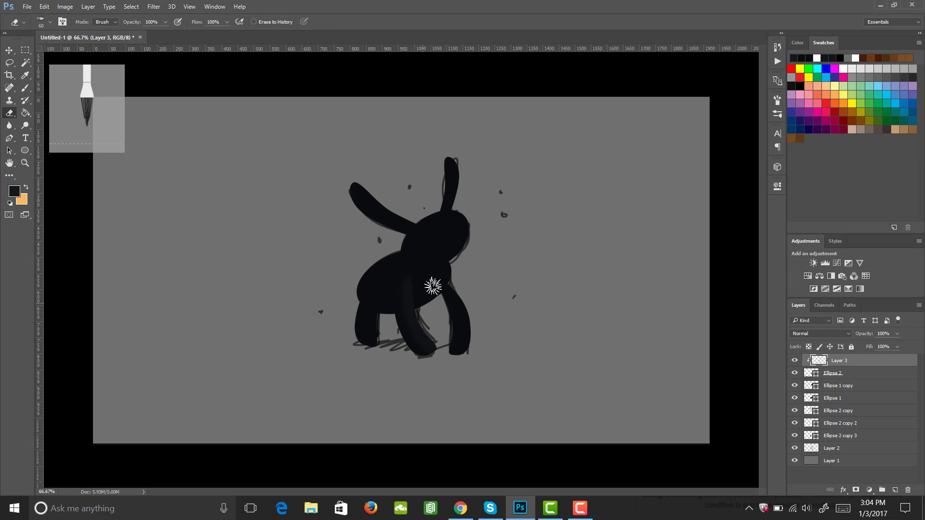
left_click(776, 100)
left_click(672, 115)
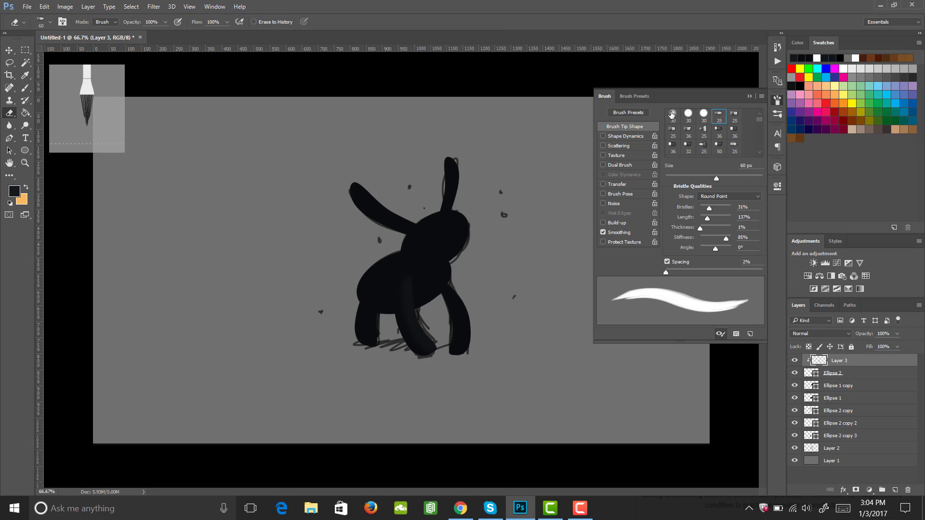
left_click(778, 100)
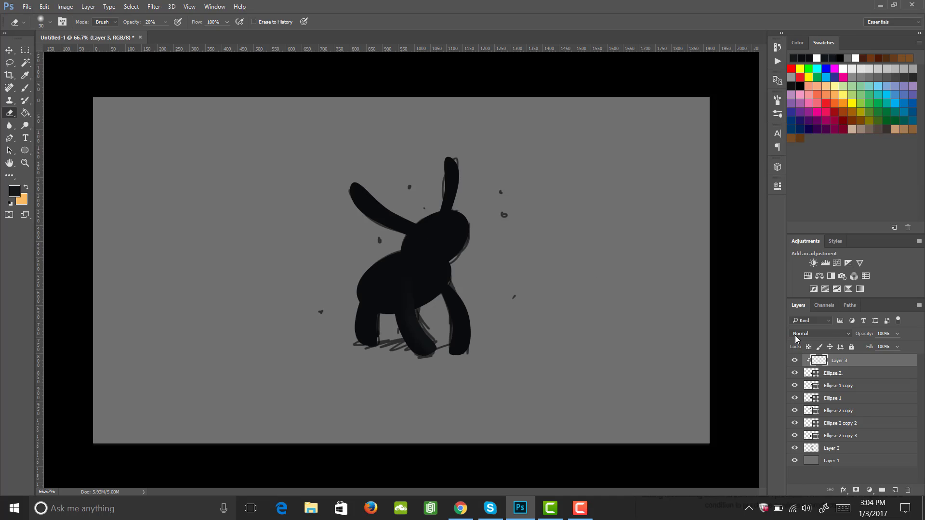
Add a new empty layer above Ellipse 1 copy and clip it to that shape
left_click(795, 386)
left_click(795, 385)
left_click(828, 385)
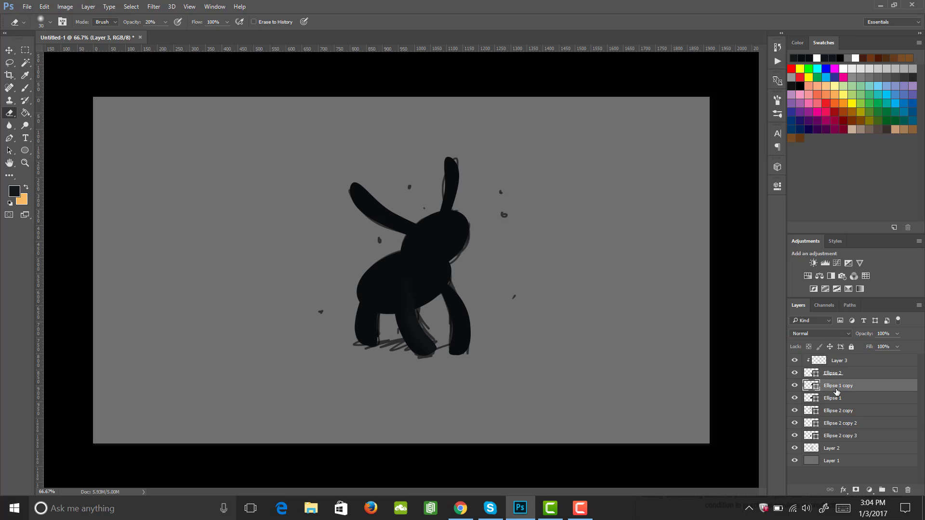
left_click(894, 490)
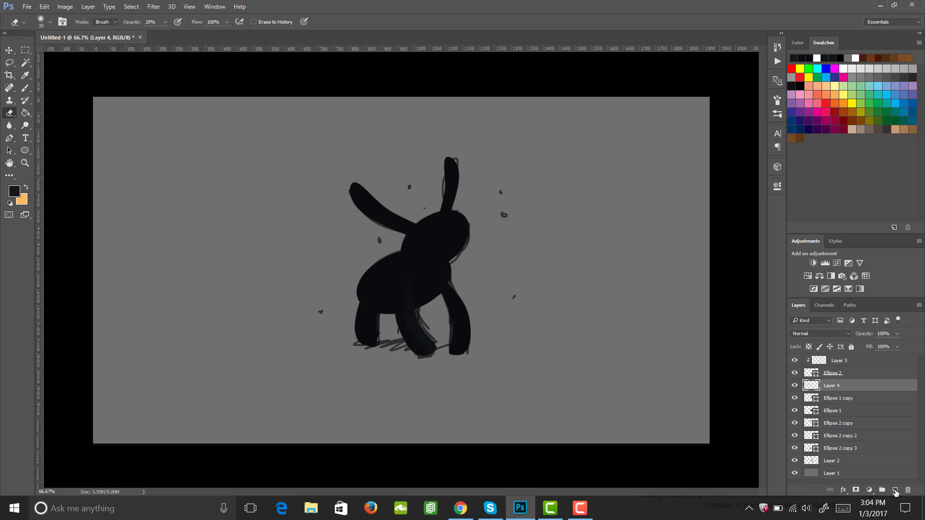
right_click(837, 385)
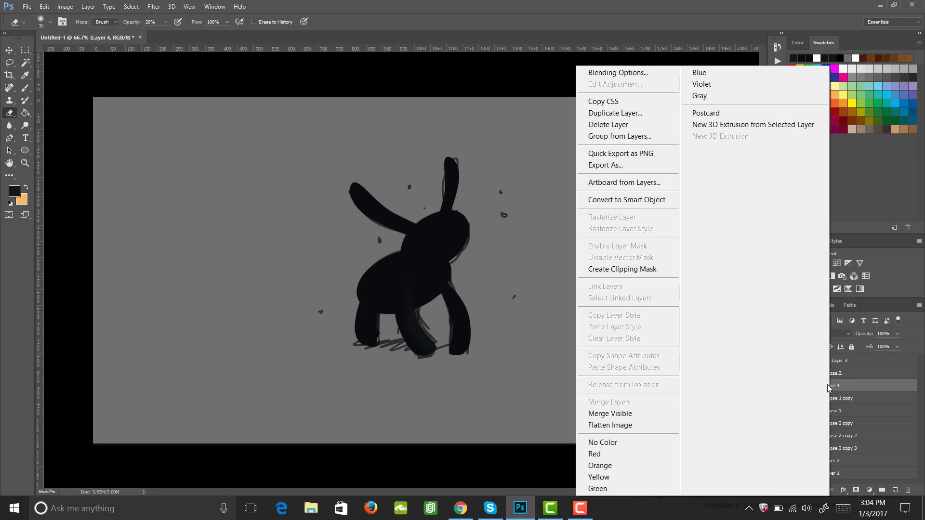
left_click(663, 273)
Return to the brush and add a new empty layer clipped to Ellipse 1
key("b")
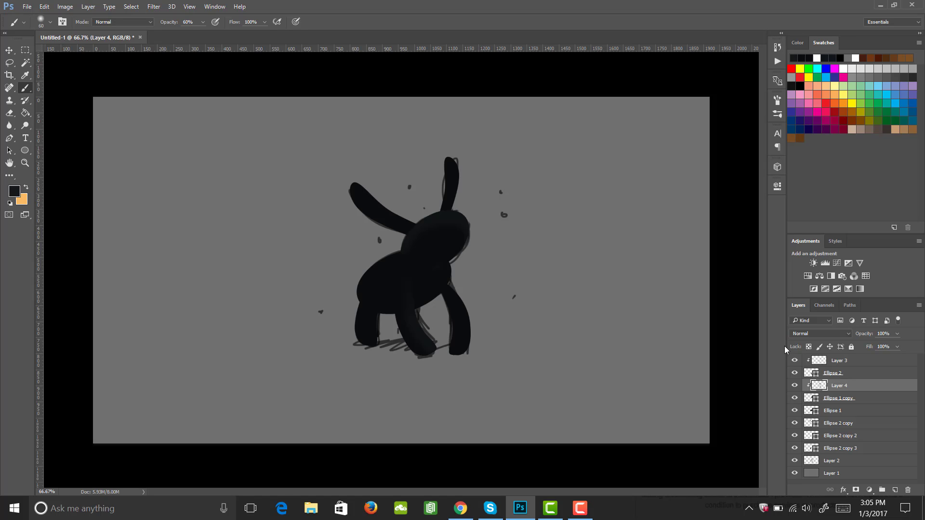
left_click(832, 411)
left_click(795, 410)
left_click(794, 410)
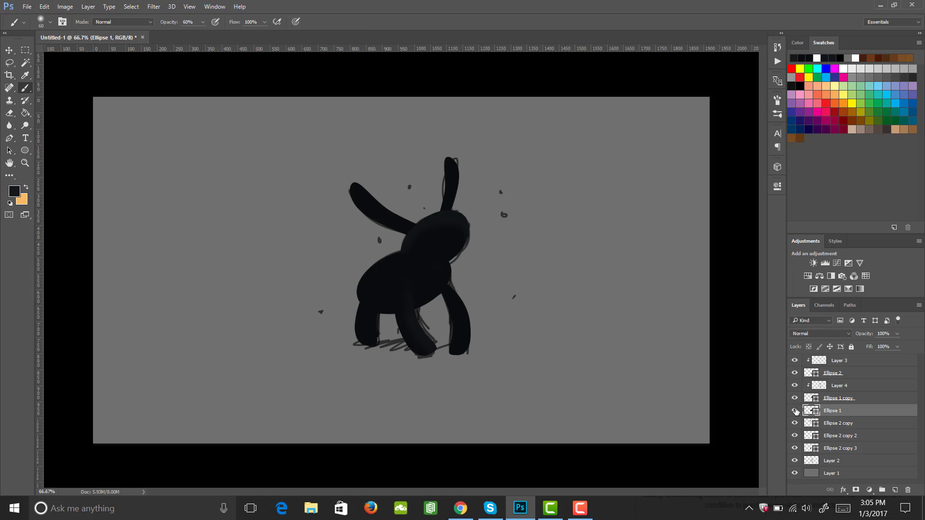
left_click(894, 490)
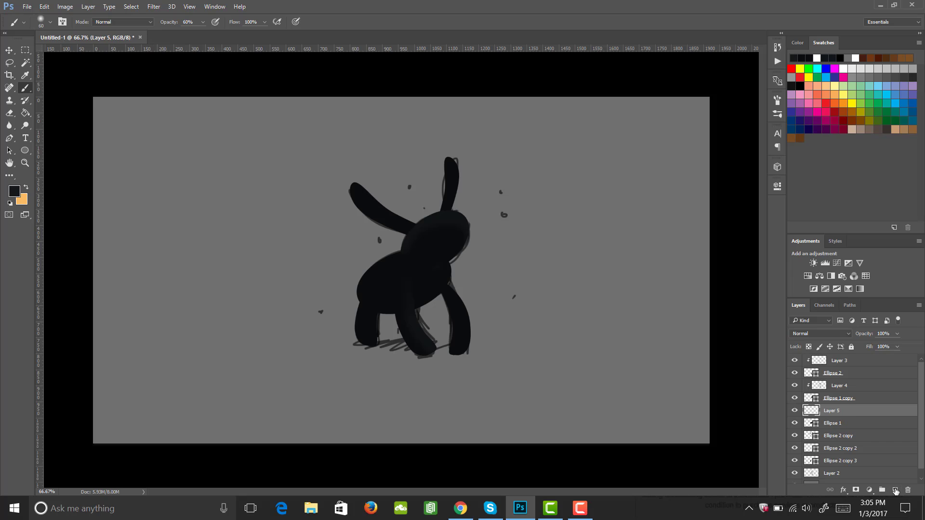
right_click(848, 413)
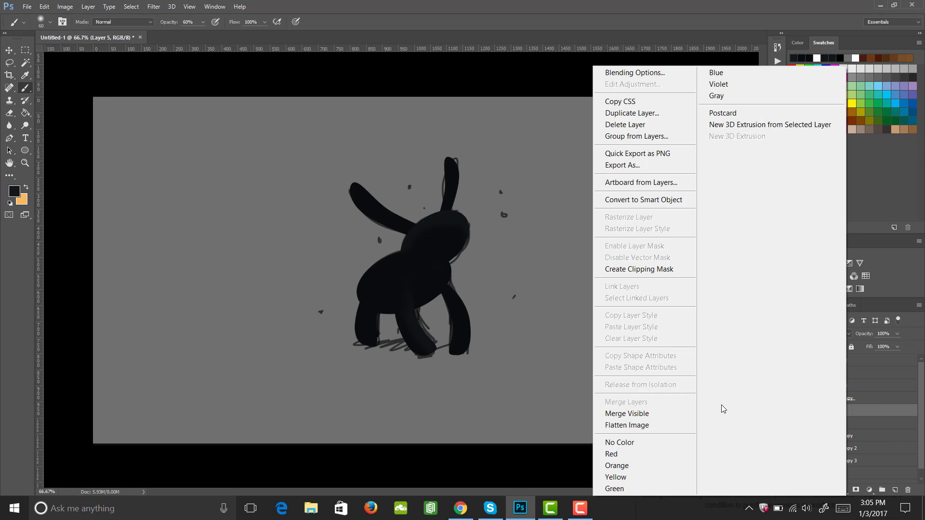
left_click(662, 269)
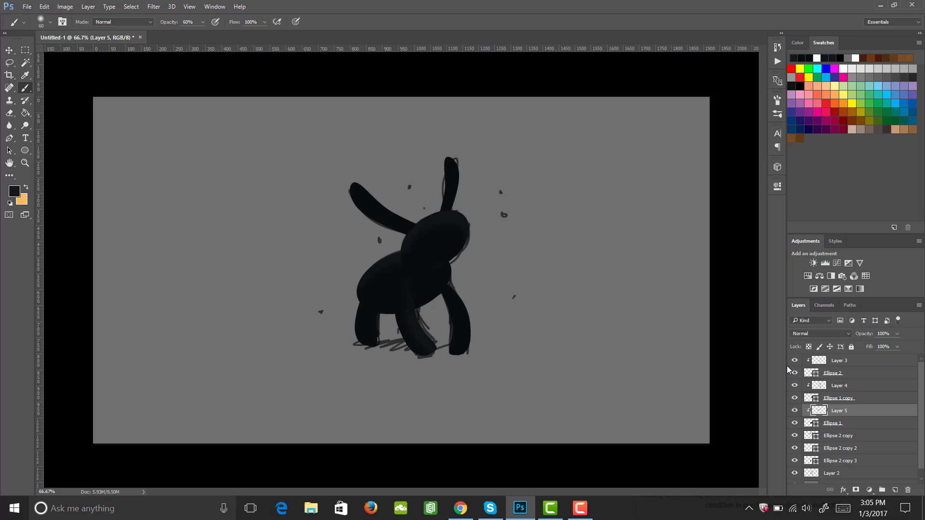
Add a new empty layer above Ellipse 2 copy and clip it to that shape
left_click(834, 437)
left_click(795, 436)
left_click(794, 436)
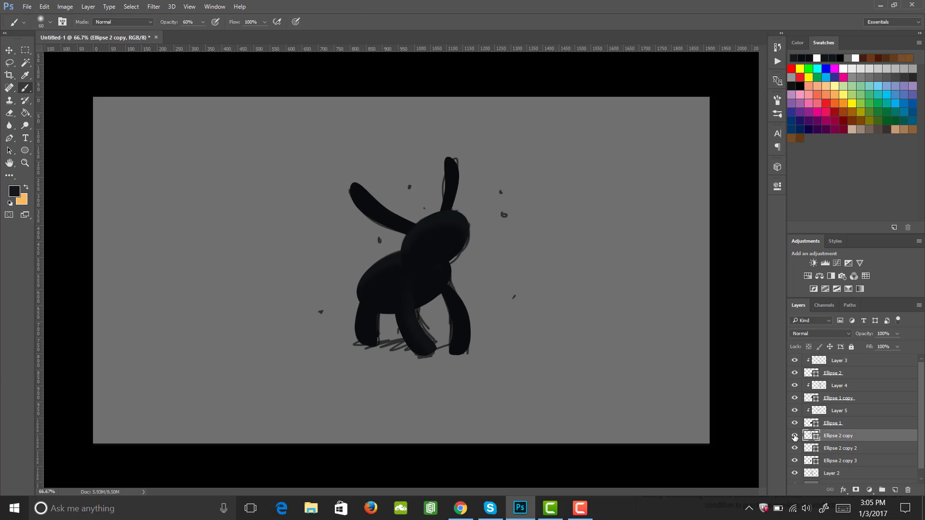
left_click(894, 490)
right_click(834, 437)
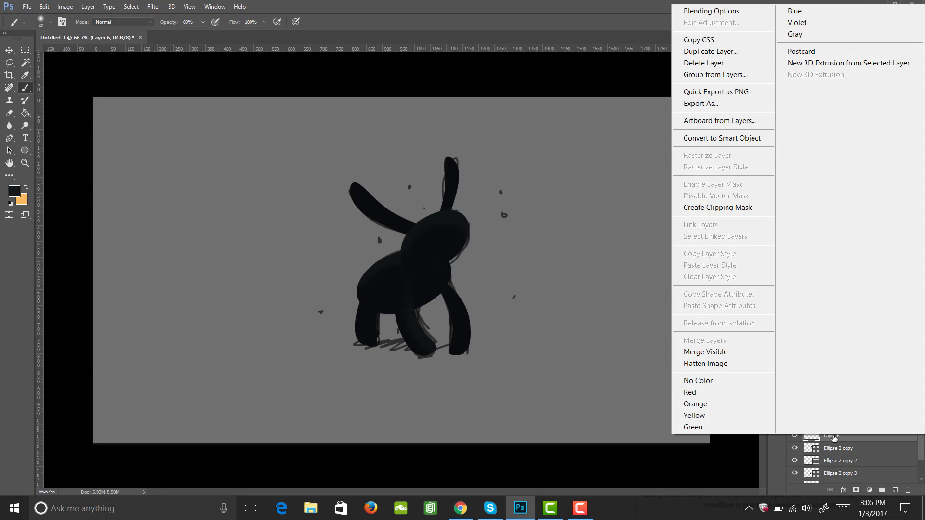
left_click(723, 208)
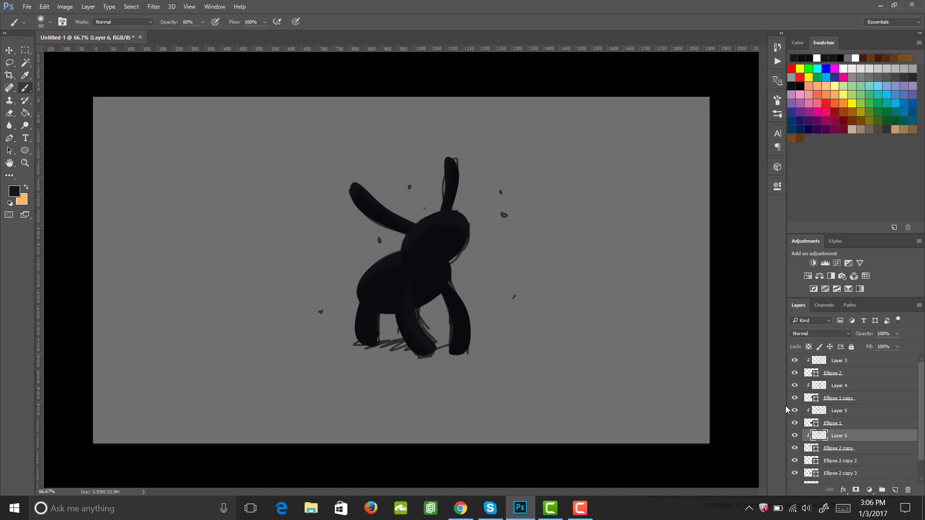
Add a new empty layer above Ellipse 2 copy 2 and clip it to that shape
left_click(838, 461)
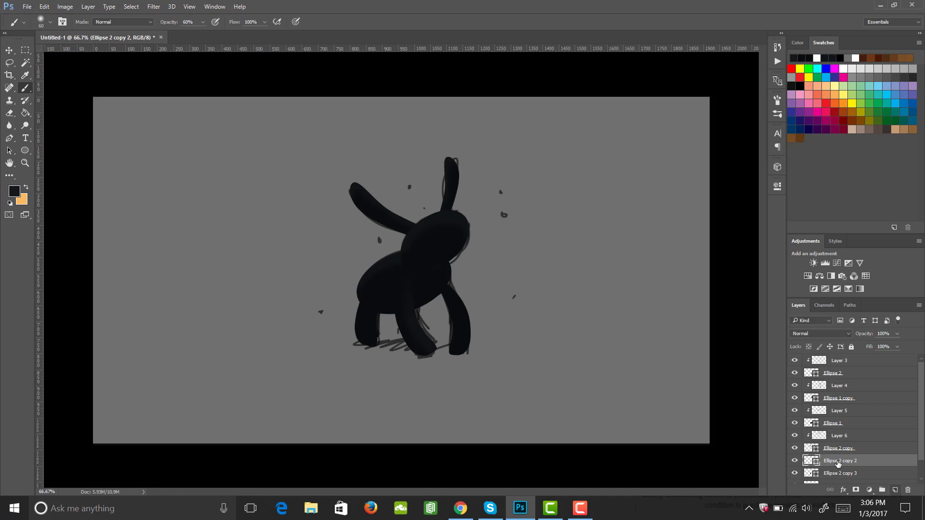
left_click(895, 490)
right_click(845, 464)
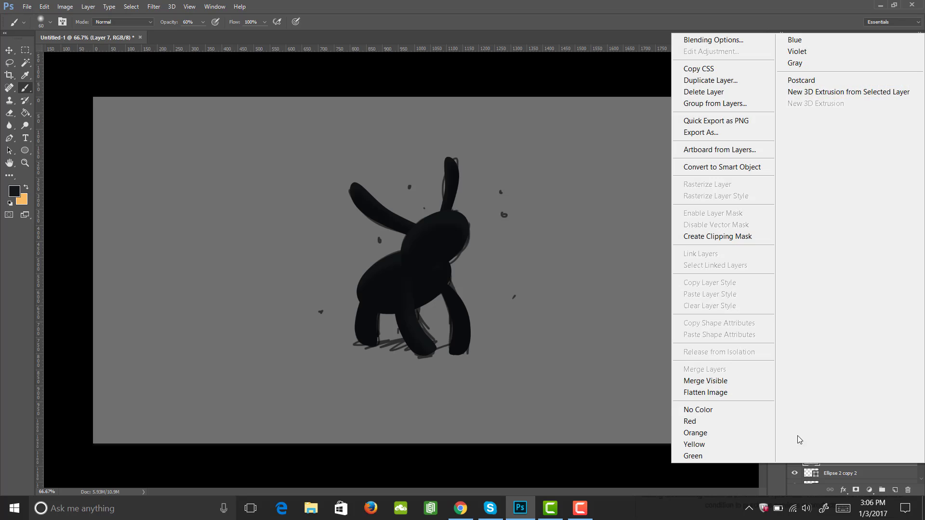
left_click(717, 236)
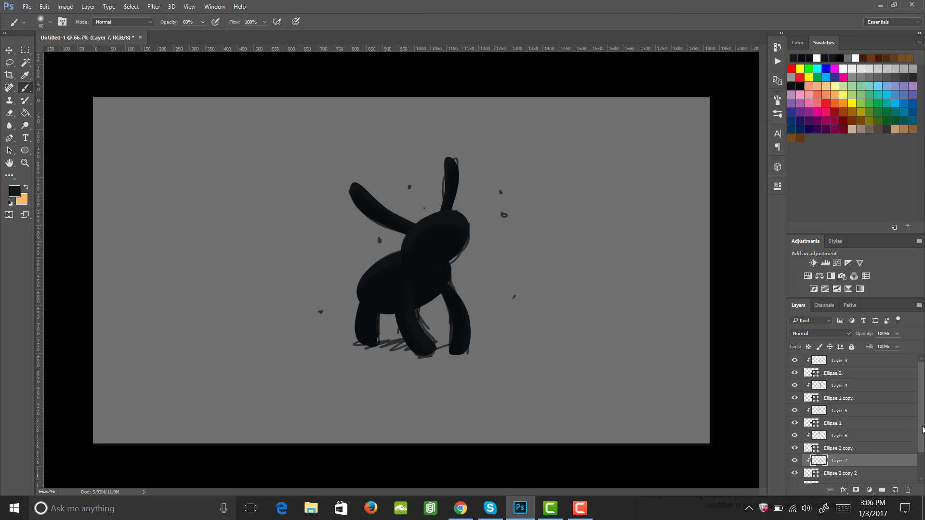
Add a new empty layer above Ellipse 2 copy 3 and clip it to that shape
scroll(922, 429, "down", 3)
left_click(840, 452)
left_click(894, 490)
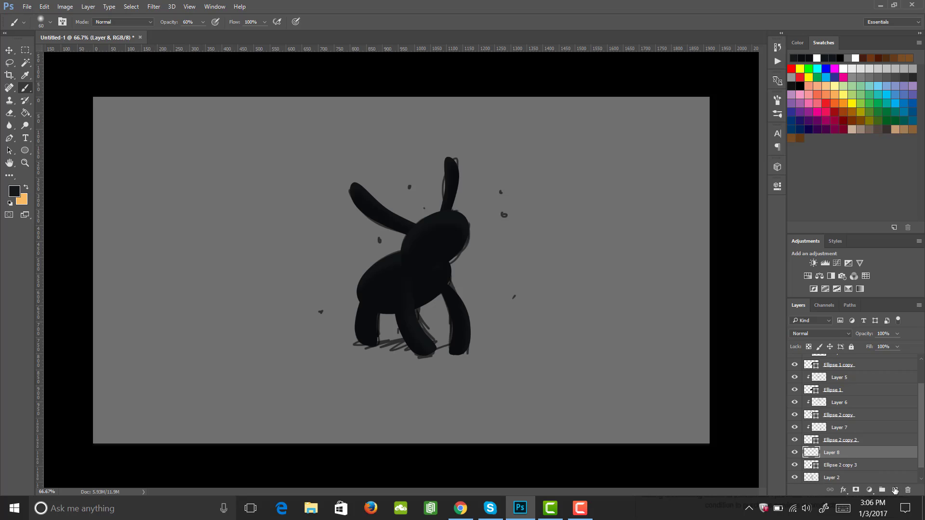
right_click(886, 453)
left_click(745, 227)
With the Ellipse tool on the top layer, draw a circle about 280 px wide in the canvas's upper-left area
scroll(857, 419, "up", 3)
left_click(858, 362)
key("u")
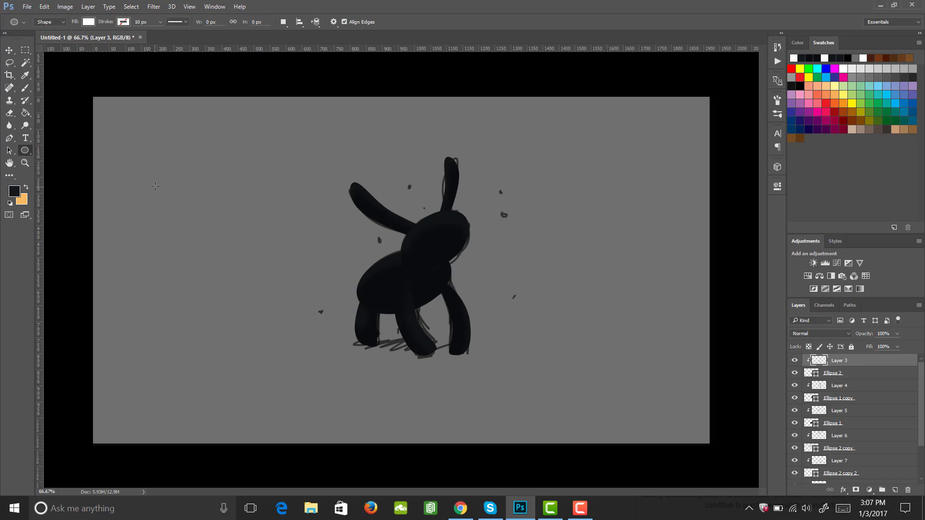
left_click_drag(183, 182, 226, 227)
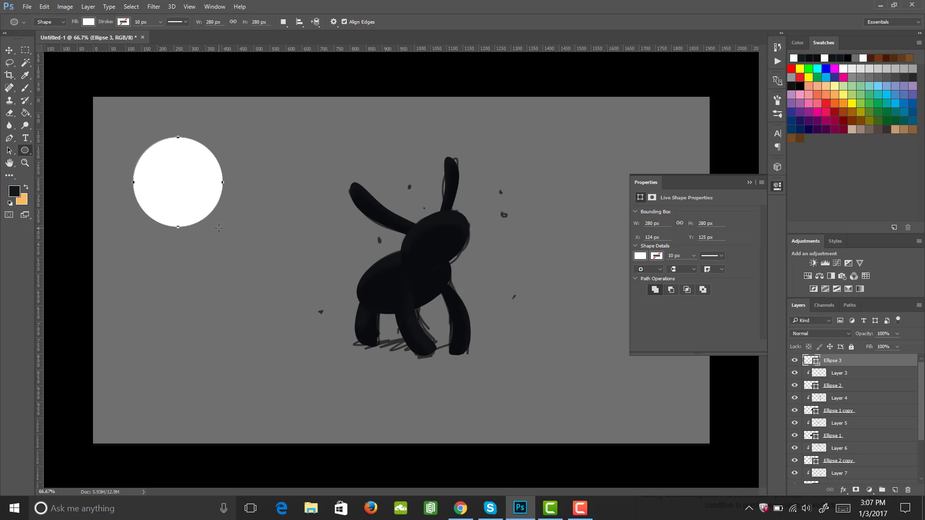
Set the circle's fill to none and its stroke colour to white
left_click(639, 256)
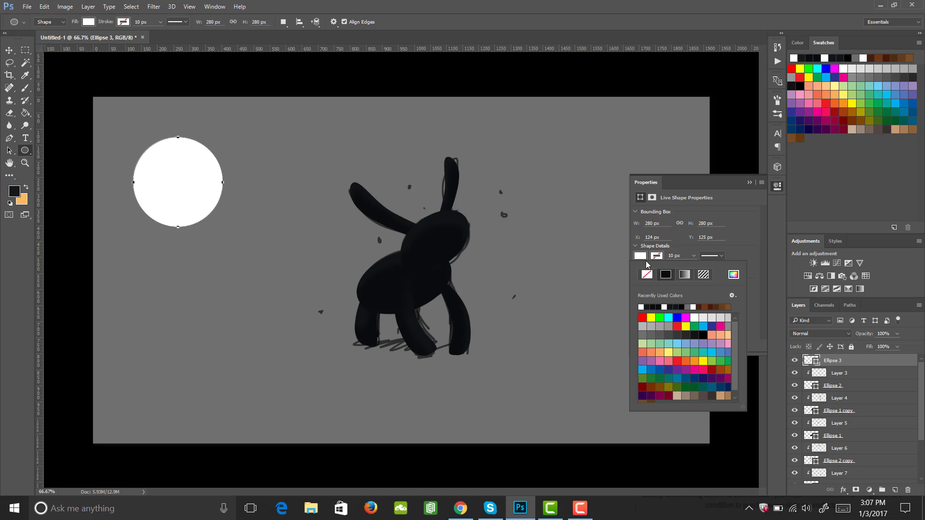
left_click(647, 274)
left_click(657, 257)
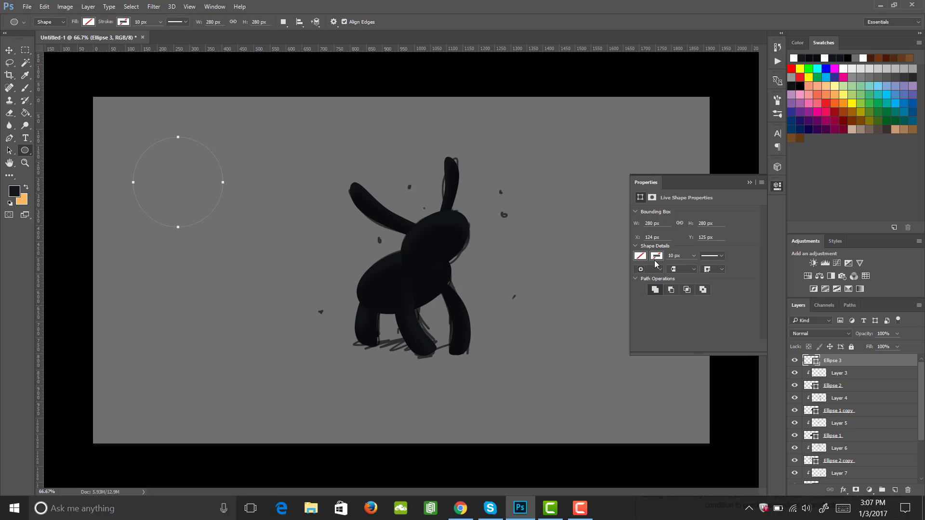
left_click(658, 257)
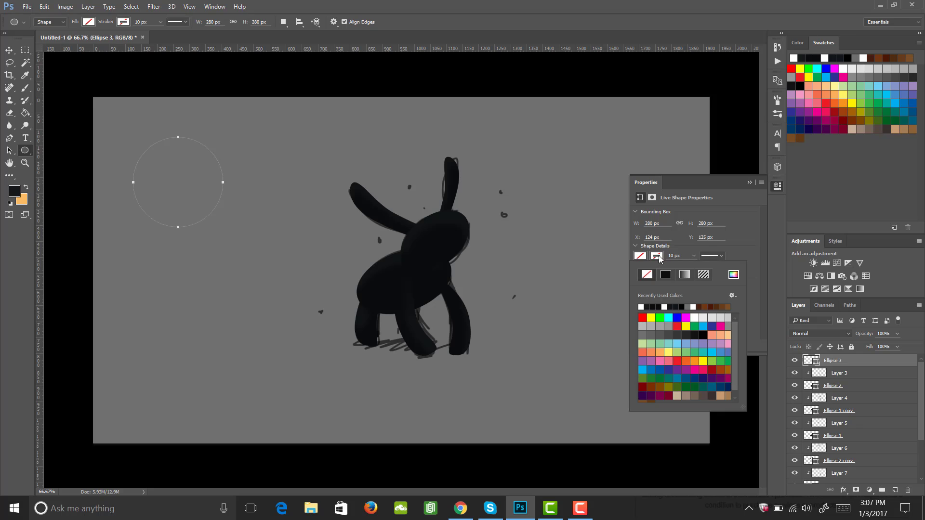
left_click(641, 307)
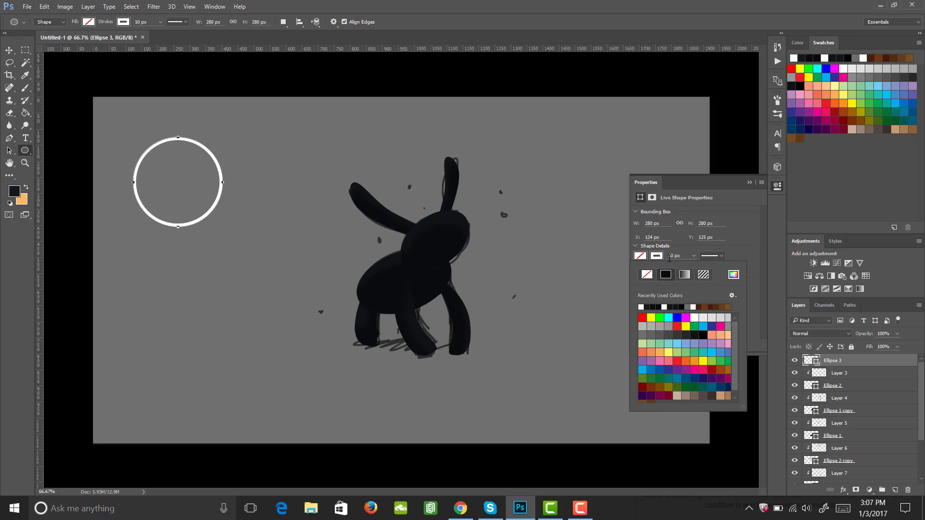
Set the circle's stroke width to 35 px, turning it into a ring
left_click(685, 255)
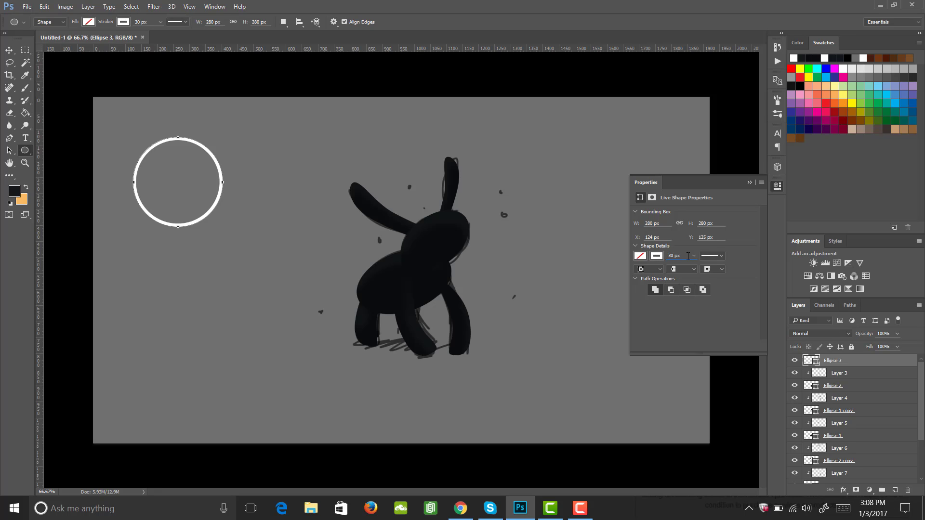
key("Return")
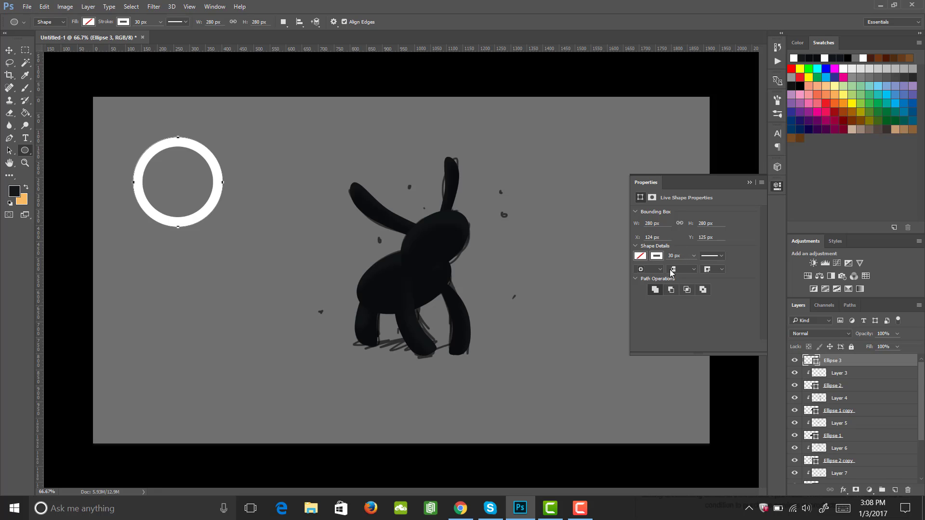
double_click(674, 256)
type("35")
key("Return")
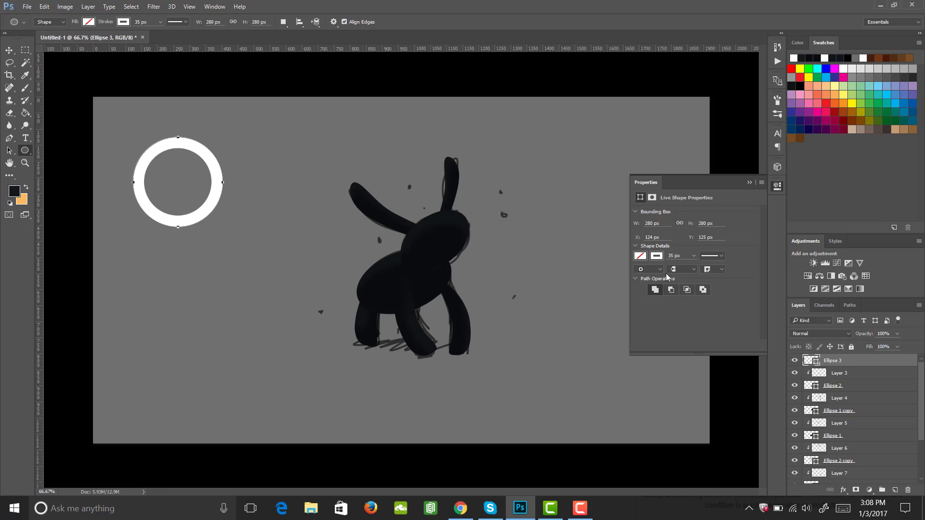
Duplicate the ring and scale the copy down to about 81 px around its centre
left_click(777, 188)
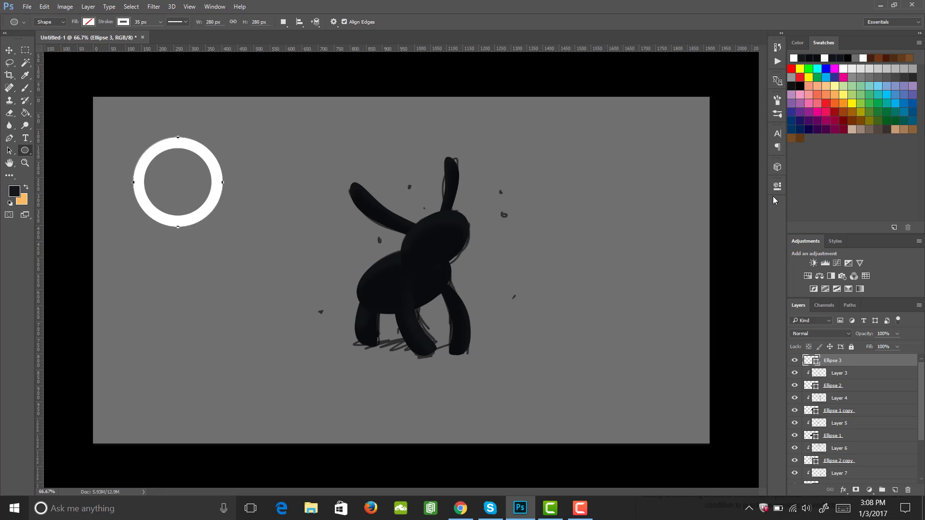
key("ctrl+j")
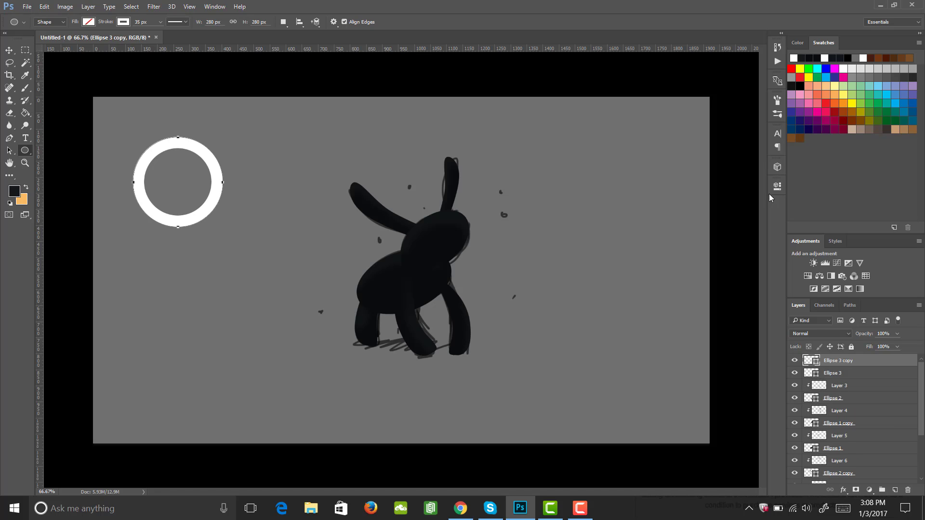
key("ctrl+t")
left_click_drag(133, 139, 164, 165)
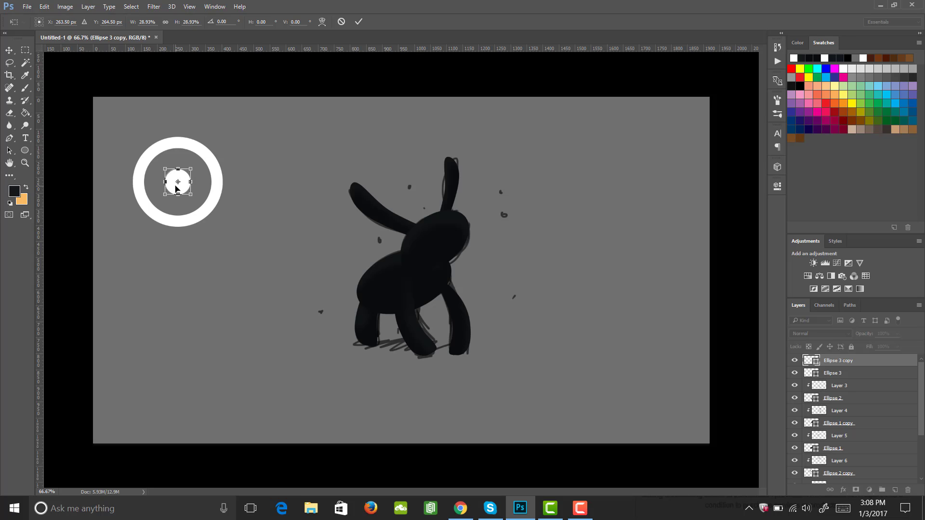
key("Return")
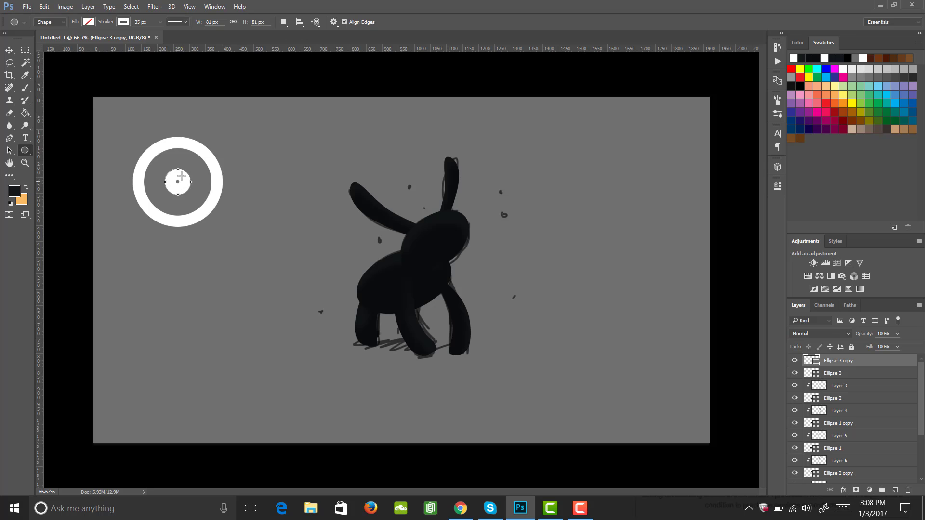
Fill the small duplicate circle with white
left_click(89, 23)
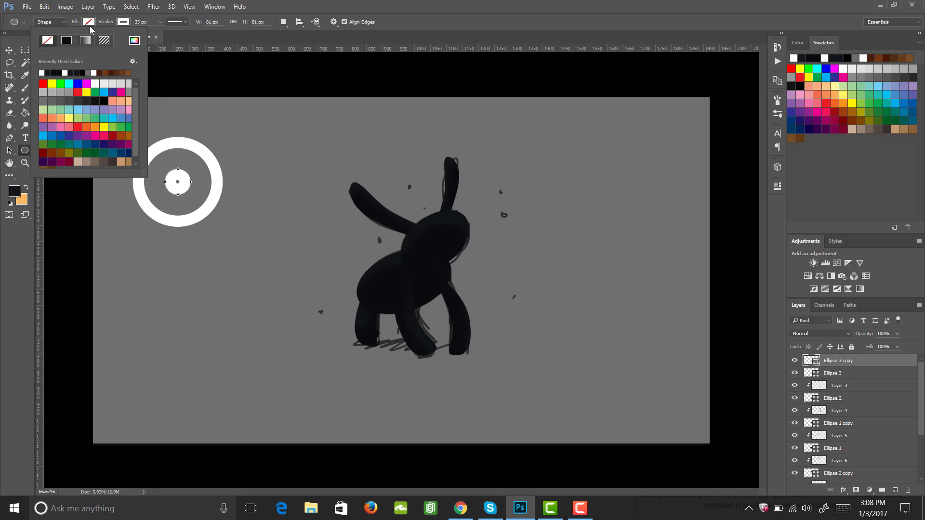
left_click(42, 73)
left_click(222, 78)
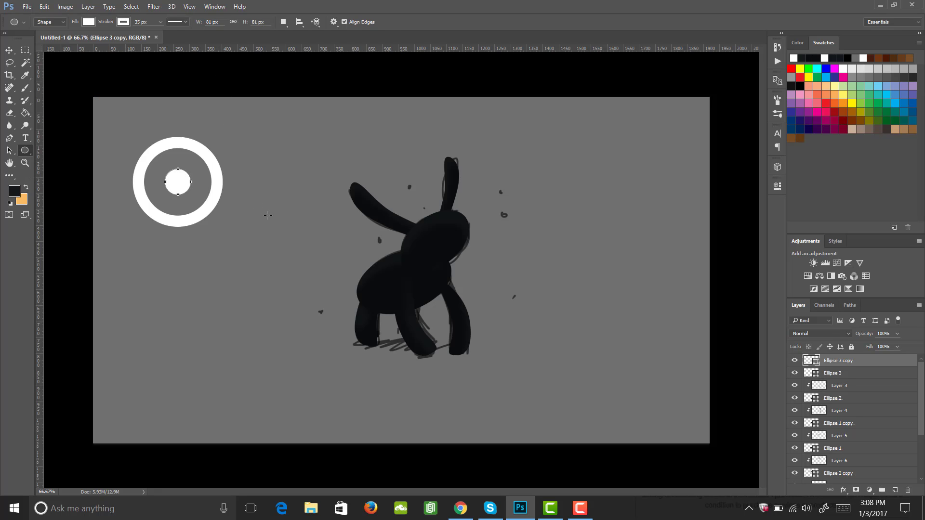
Enlarge the small white dot slightly inside the ring
key("m")
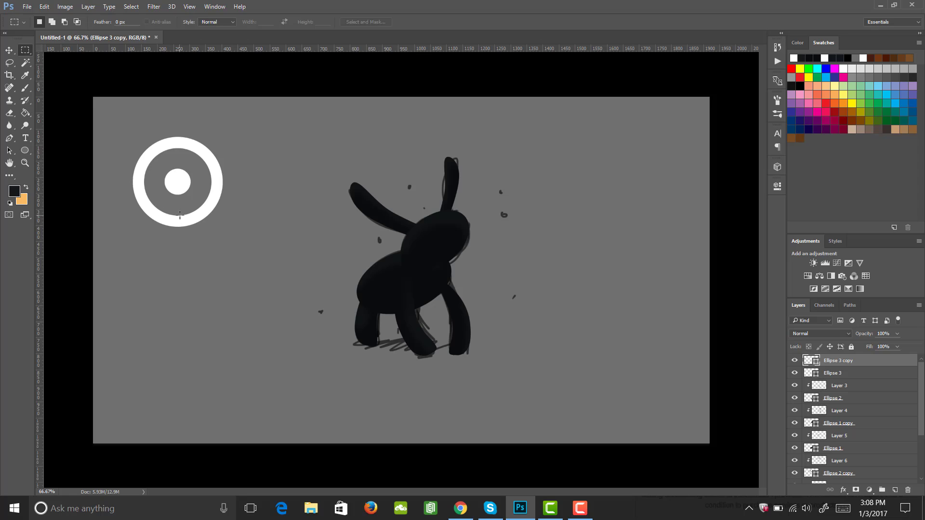
key("ctrl+t")
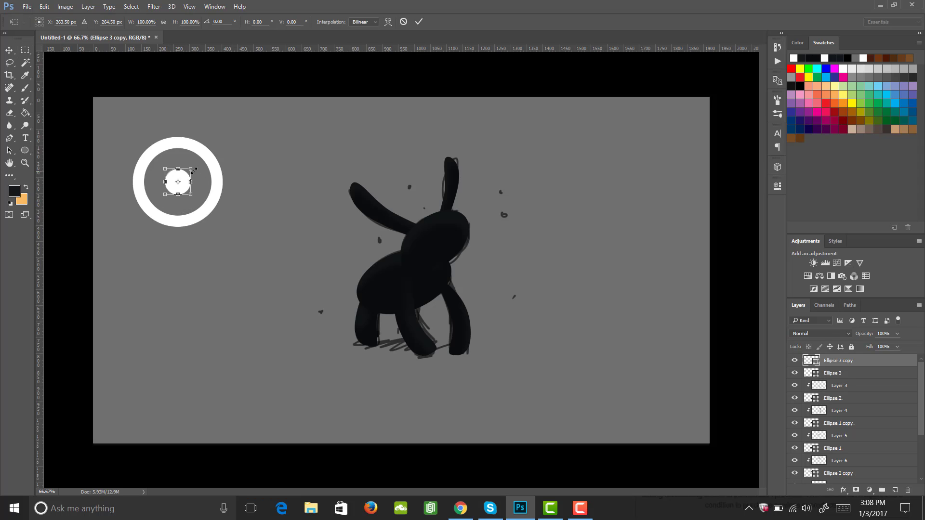
left_click_drag(191, 168, 197, 163)
key("Return")
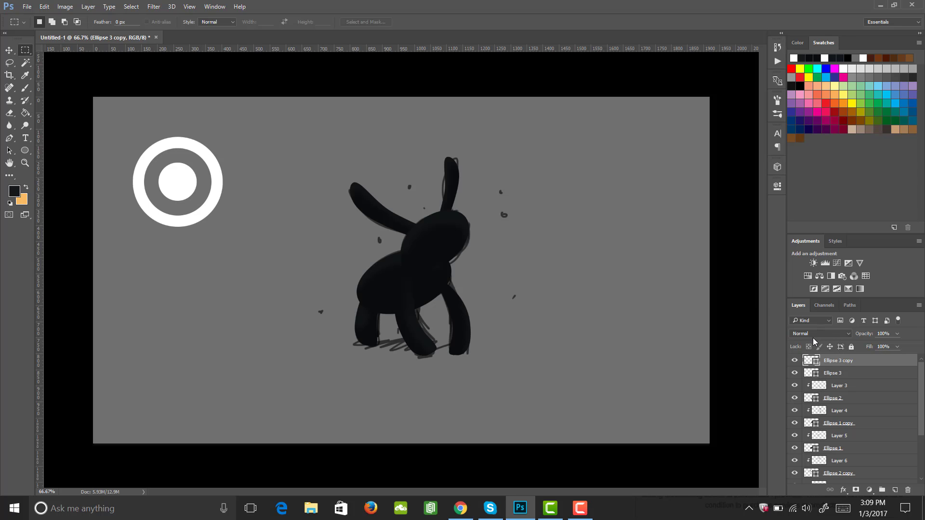
Rasterize the dot layer and merge it with the ring layer Ellipse 3 into one layer
right_click(835, 361)
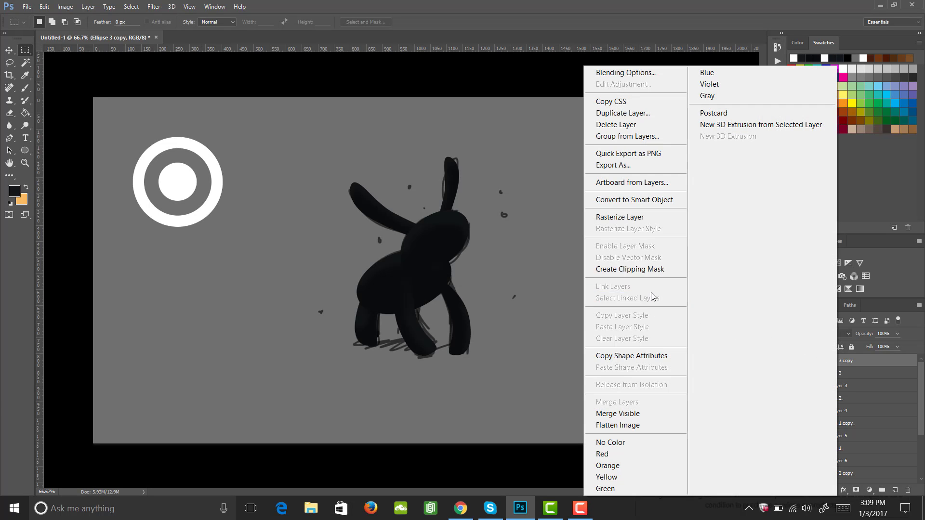
left_click(626, 216)
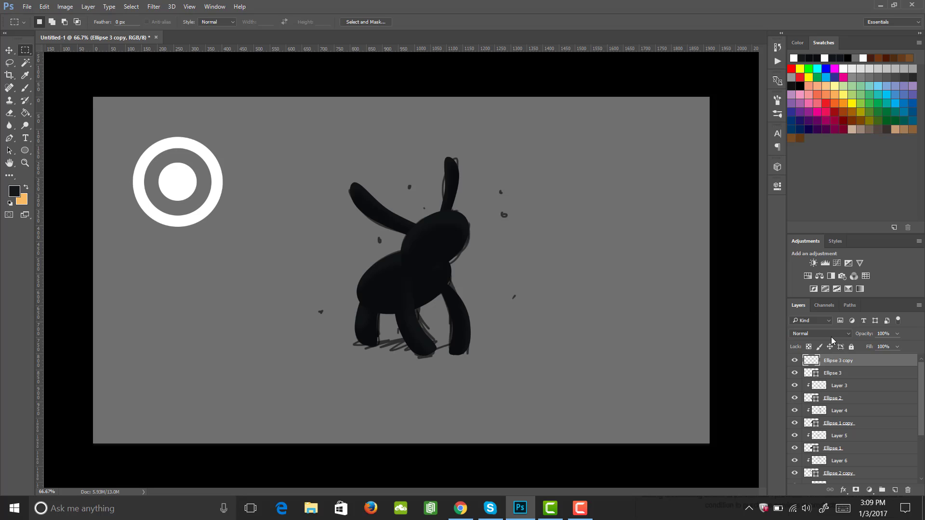
left_click(839, 373)
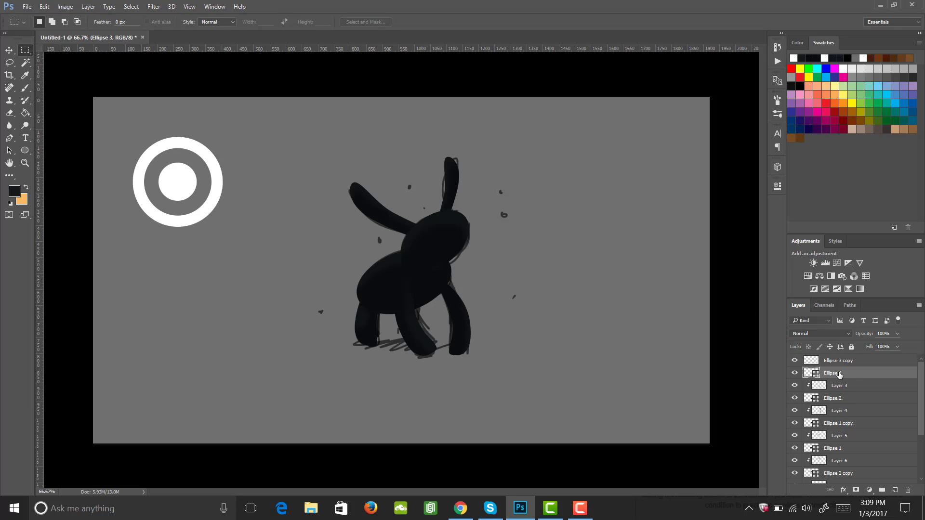
left_click(845, 362, "shift")
right_click(844, 366)
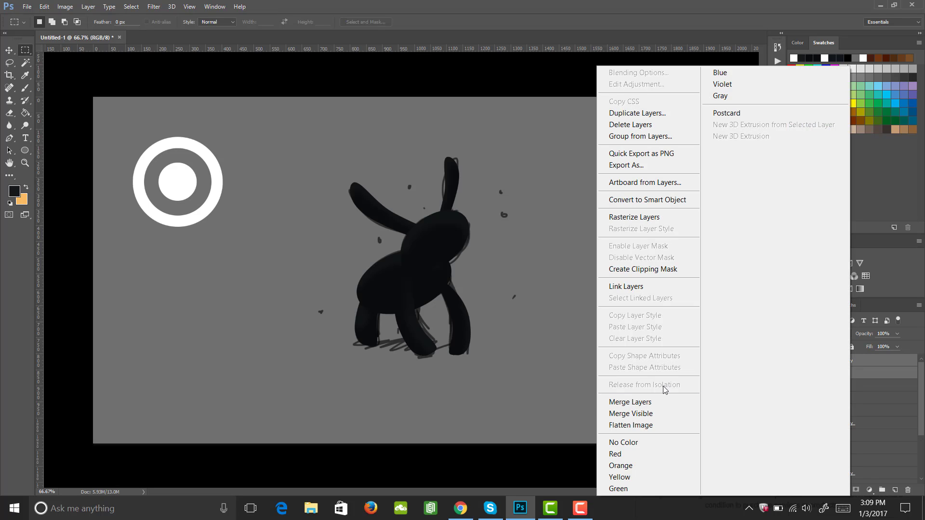
left_click(656, 402)
left_click(795, 360)
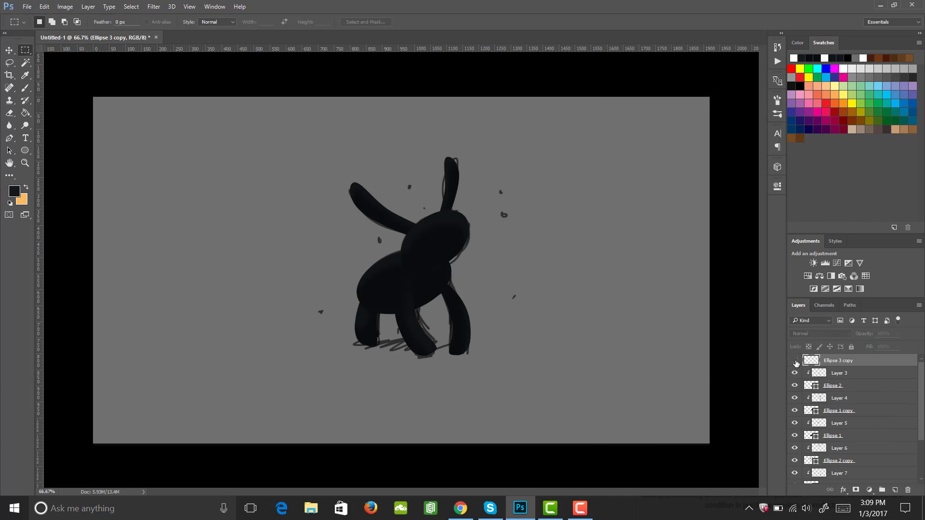
left_click(794, 361)
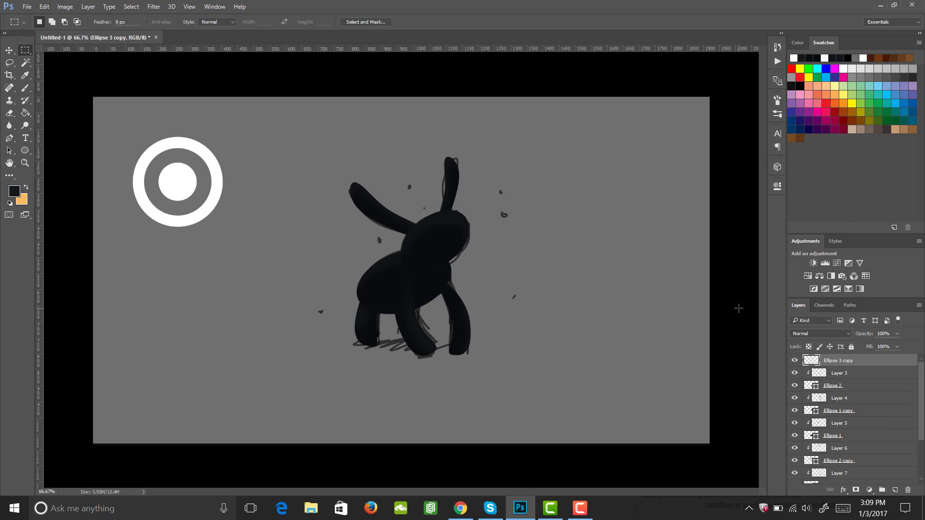
Scale the merged ring-and-dot eye down and position it on the creature's head
key("ctrl+t")
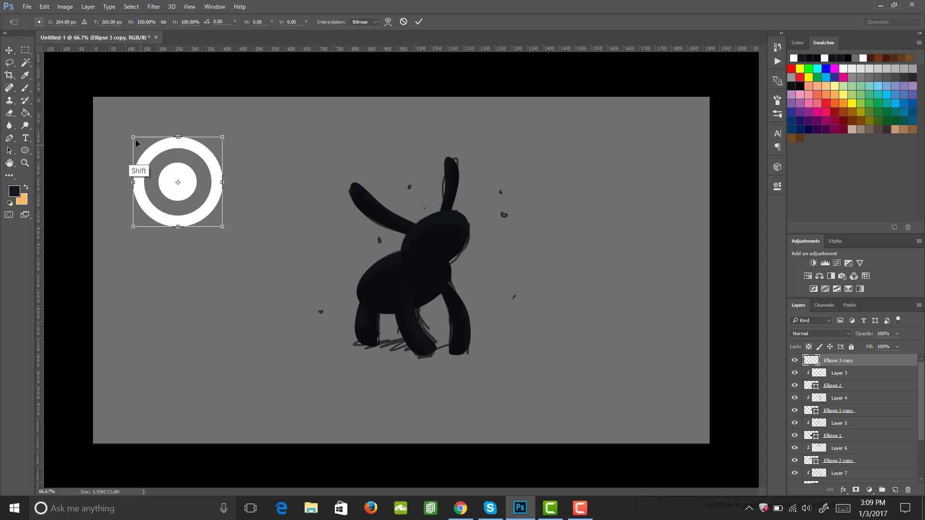
left_click_drag(136, 139, 436, 231)
key("Return")
key("m")
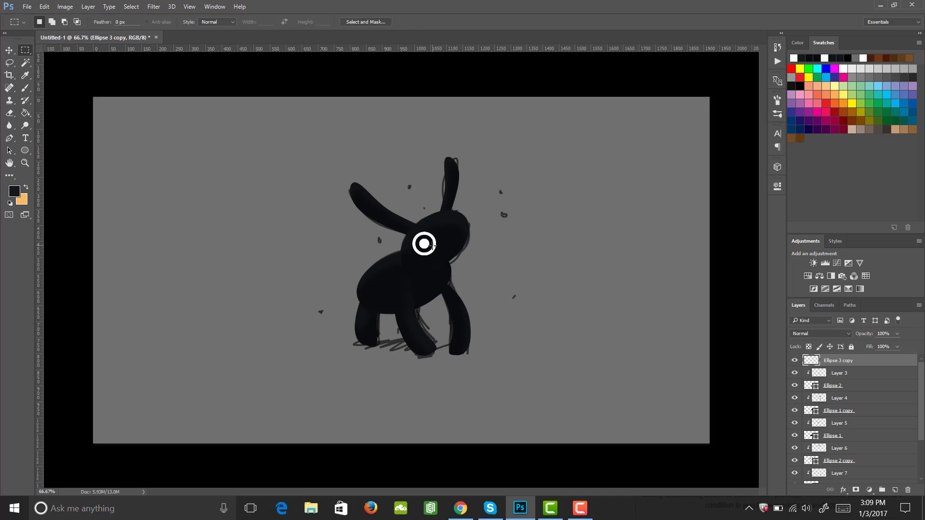
key("v")
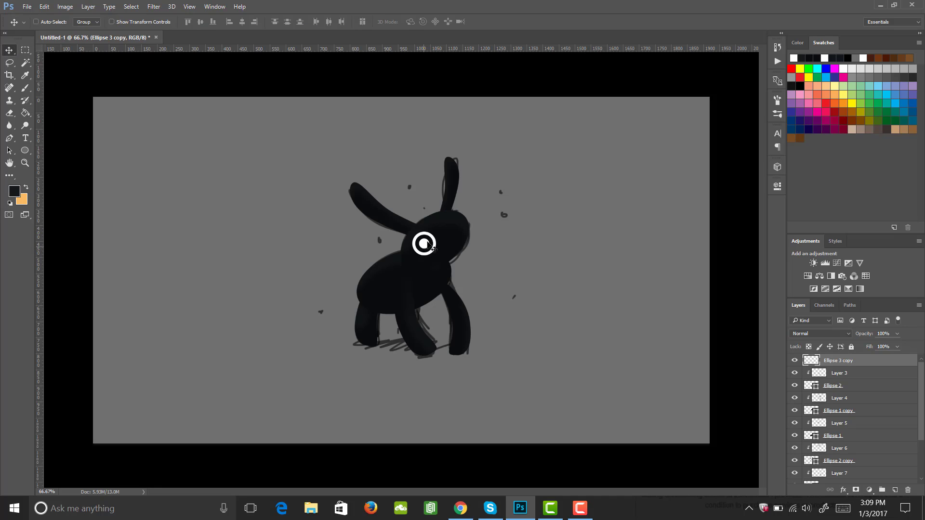
left_click_drag(432, 248, 433, 249)
Add an Outer Glow style to the eye layer and set the glow colour to blue 21a9ff
left_click(843, 490)
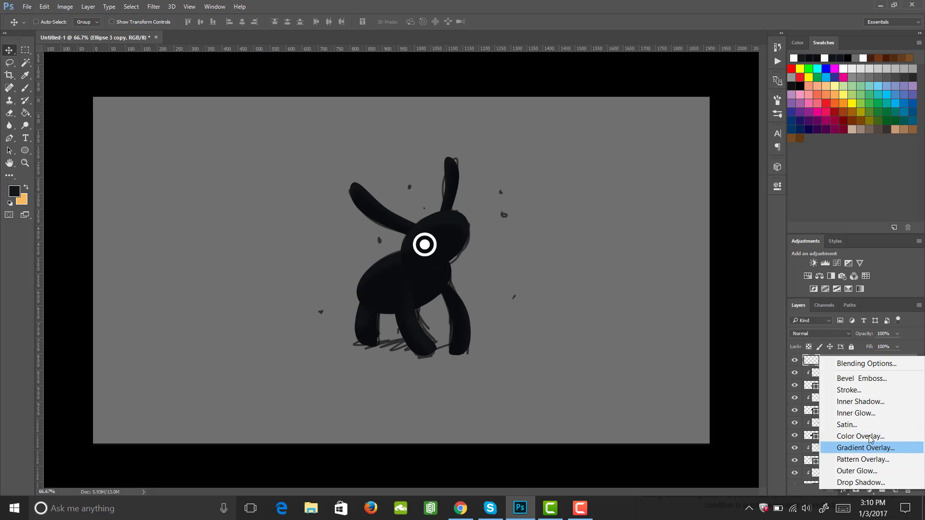
left_click(868, 471)
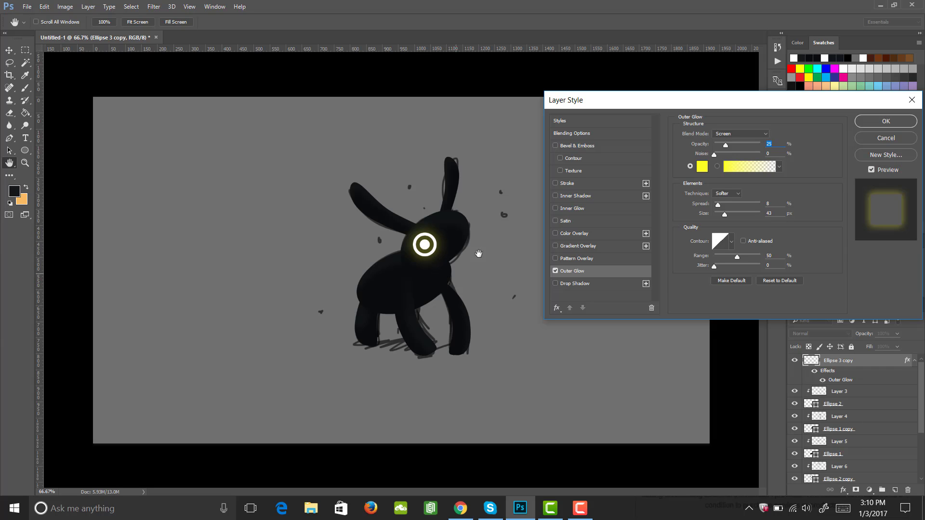
left_click(702, 168)
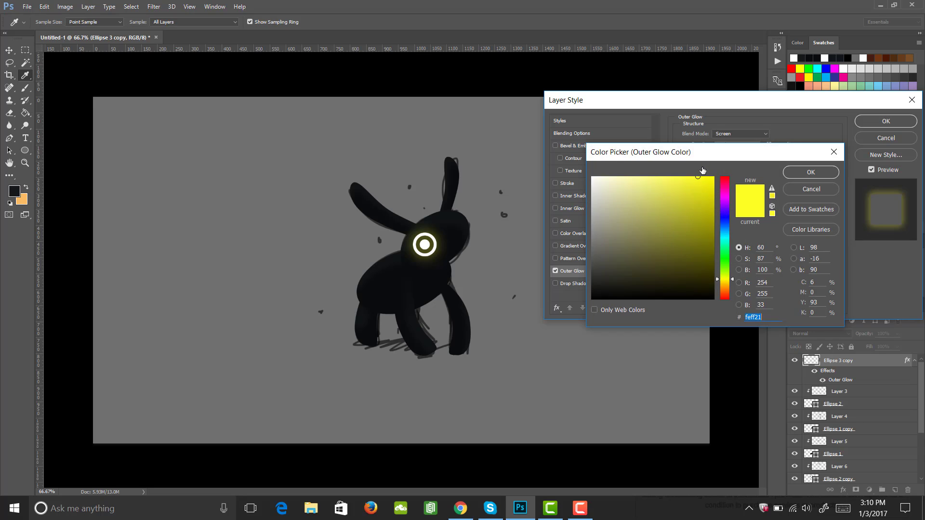
left_click_drag(731, 279, 730, 231)
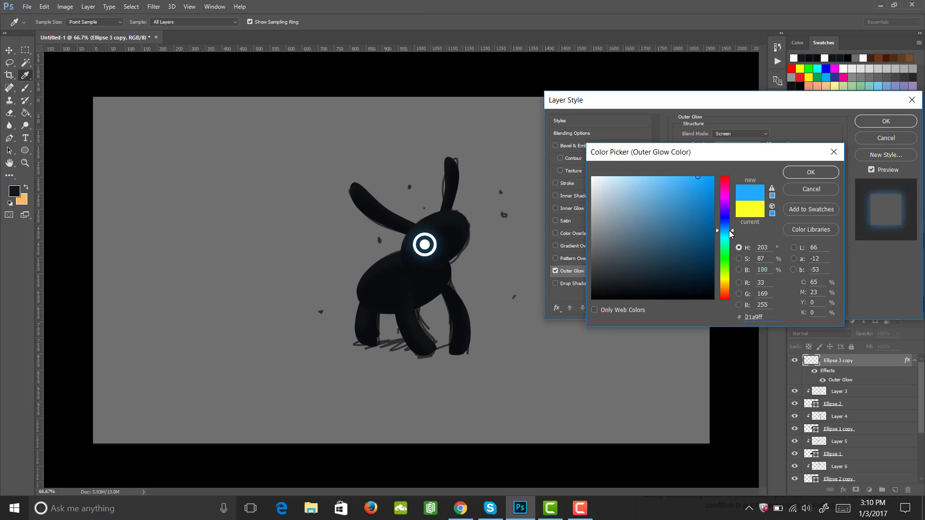
left_click(808, 172)
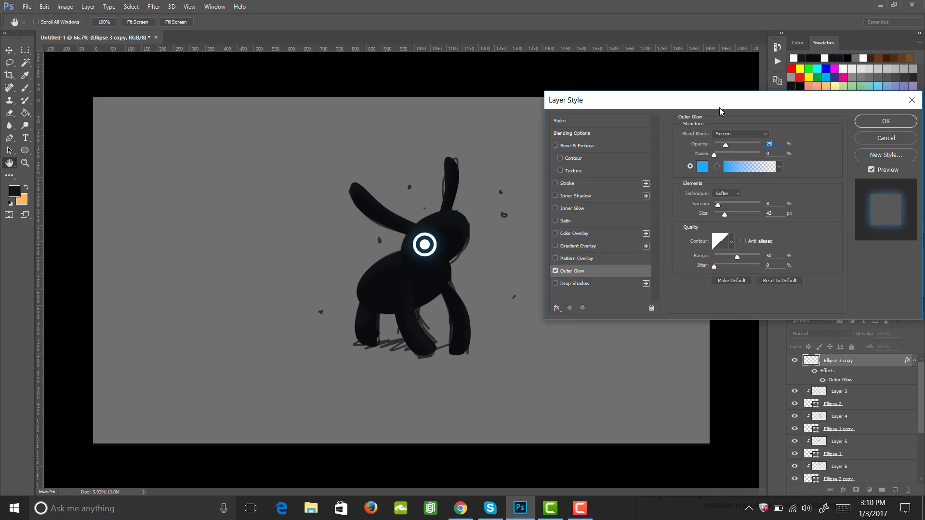
Set the outer glow's opacity to 40%, spread to 0 and size to 21 px, and apply the style
mouse_move(725, 144)
left_mouse_down()
mouse_move(765, 147)
mouse_move(681, 160)
mouse_move(736, 145)
left_mouse_up()
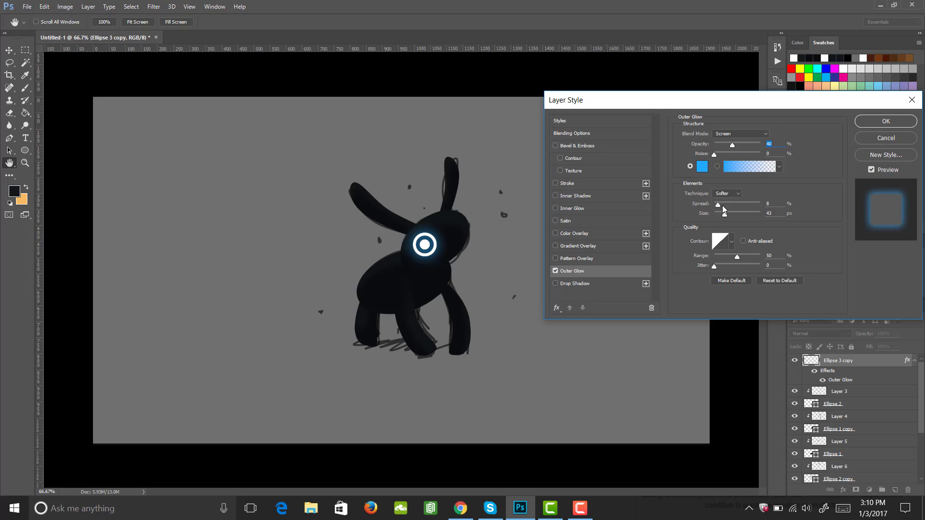
mouse_move(722, 205)
left_mouse_down()
mouse_move(752, 207)
mouse_move(708, 209)
mouse_move(718, 212)
left_mouse_up()
left_click_drag(741, 215, 721, 217)
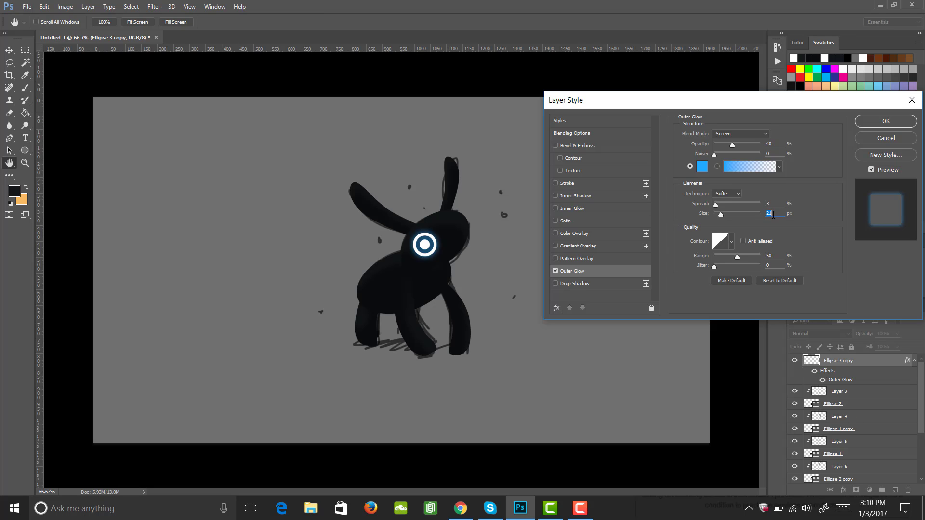
left_click_drag(722, 205, 706, 208)
left_click(873, 123)
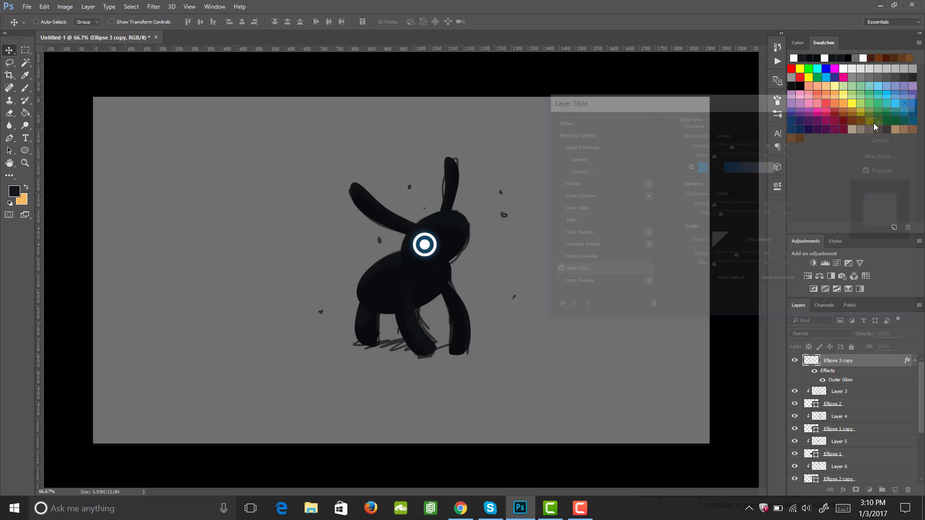
left_click(422, 261, "alt")
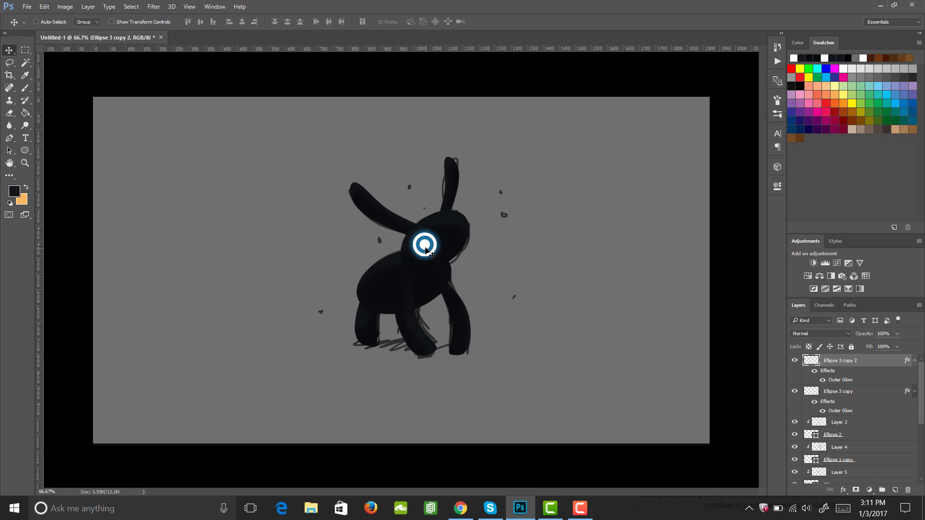
left_click_drag(426, 249, 447, 238)
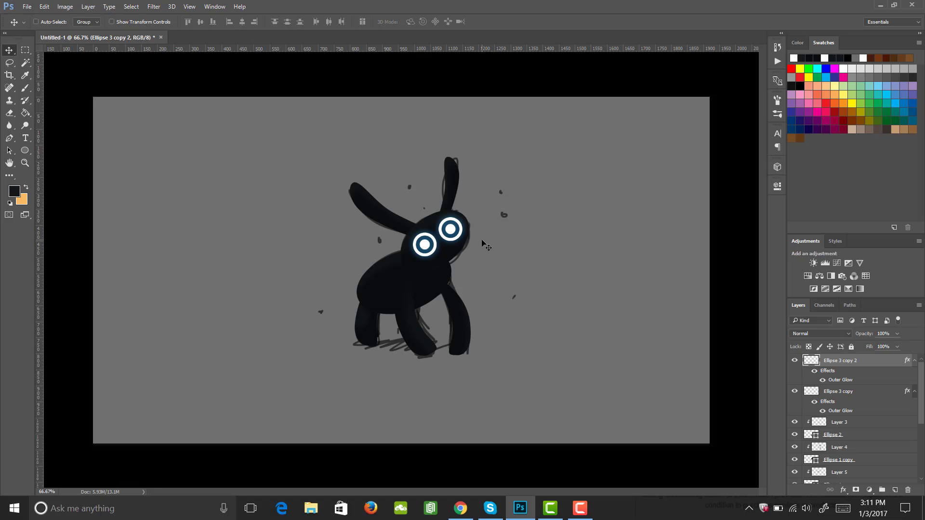
key("ctrl+z")
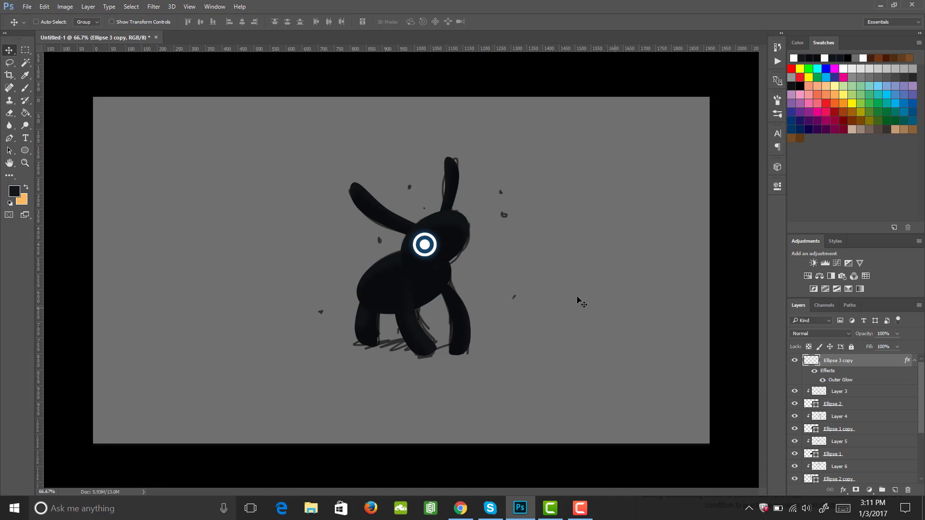
Scale the glowing eye down to about 60 px and nudge it into place on the head
key("ctrl+t")
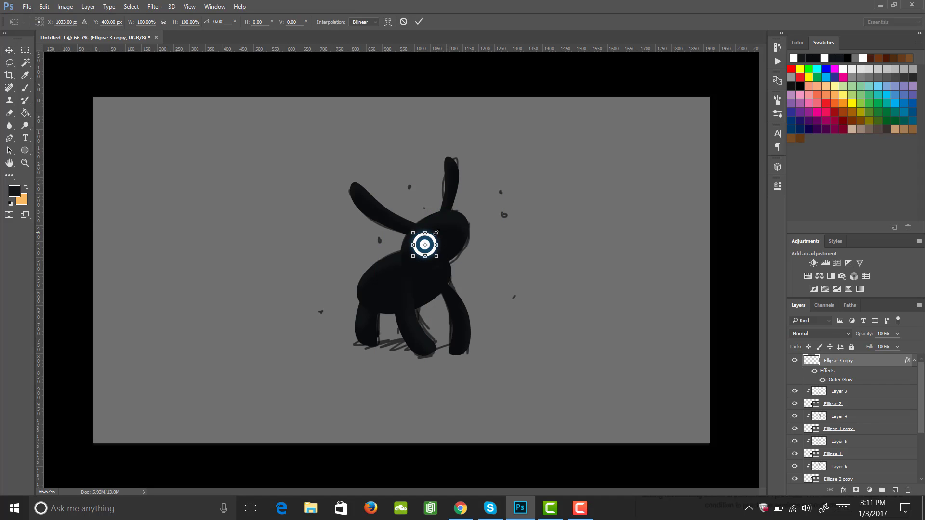
left_click_drag(431, 239, 435, 234)
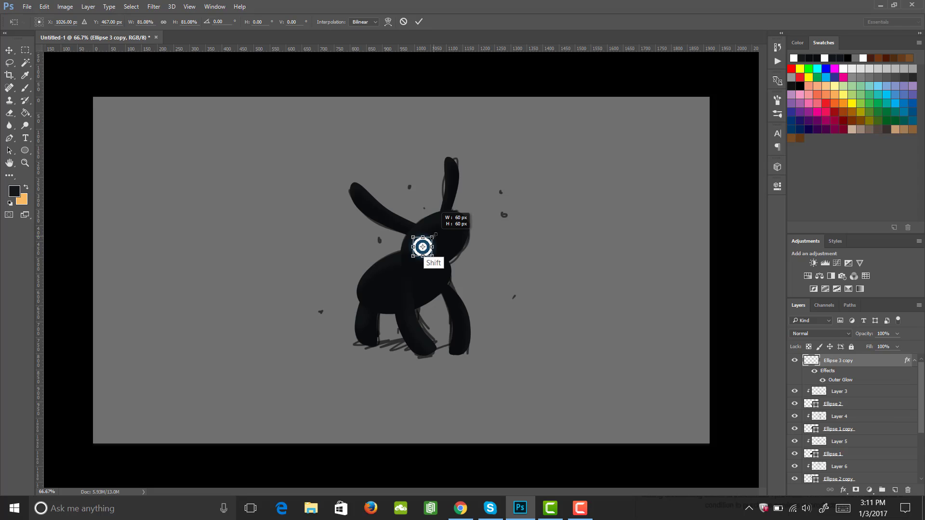
key("Return")
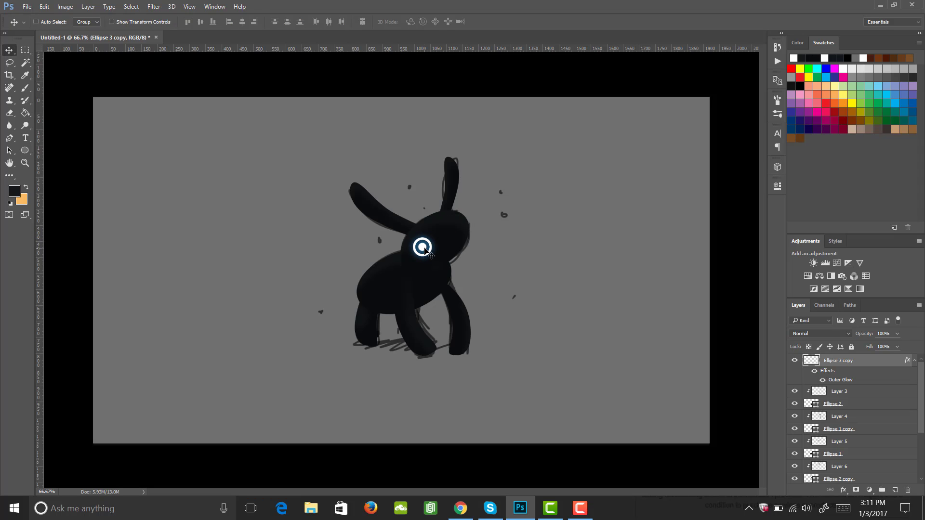
left_click_drag(428, 245, 423, 246)
key("Right")
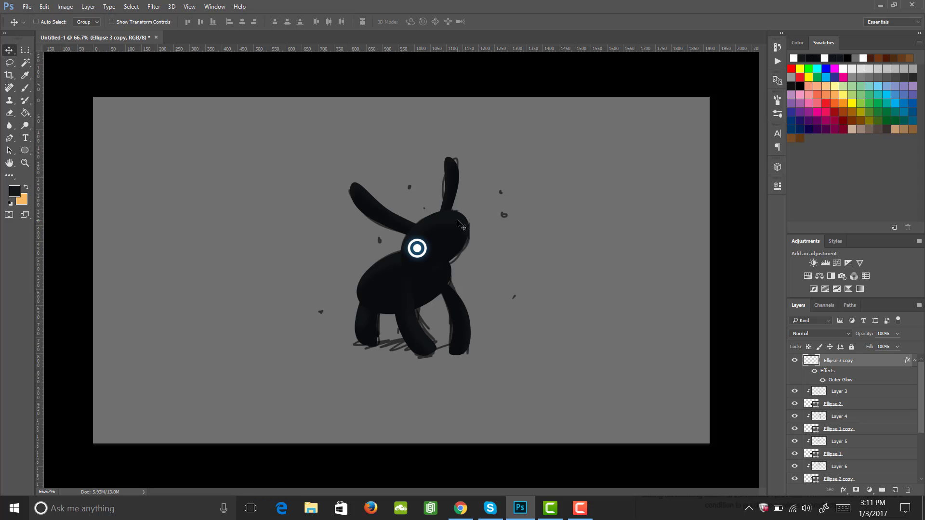
Duplicate the glowing eye and position the copy as a second eye up and to the right on the head
key("ctrl+j")
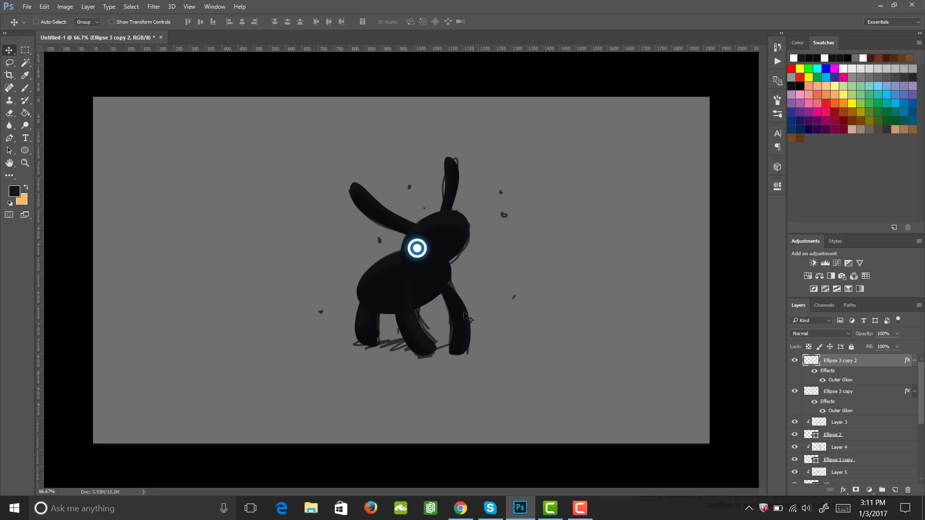
left_click_drag(416, 251, 454, 233)
key("Up")
key("Up")
key("Up")
key("Up")
key("Up")
key("Up")
key("Up")
key("Up")
key("Up")
key("Up")
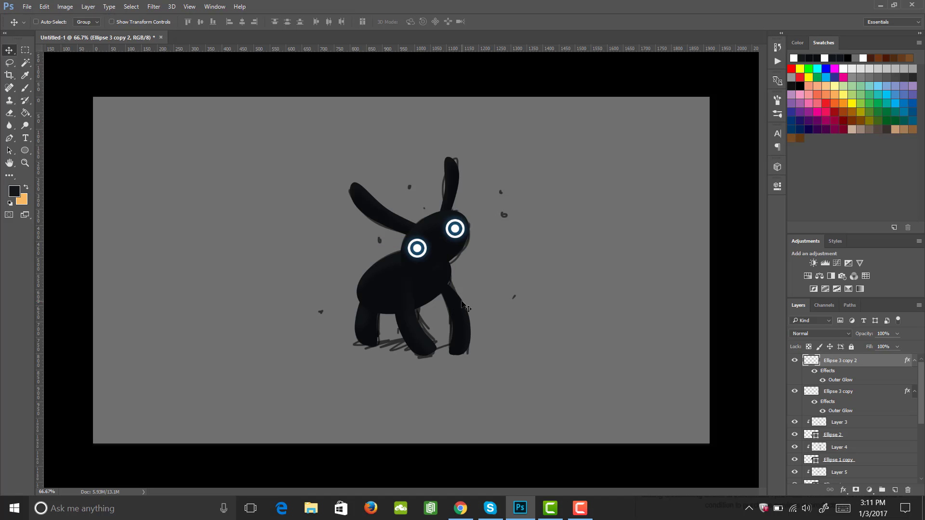
key("Left")
key("Left")
key("Left")
key("Left")
key("Left")
key("Left")
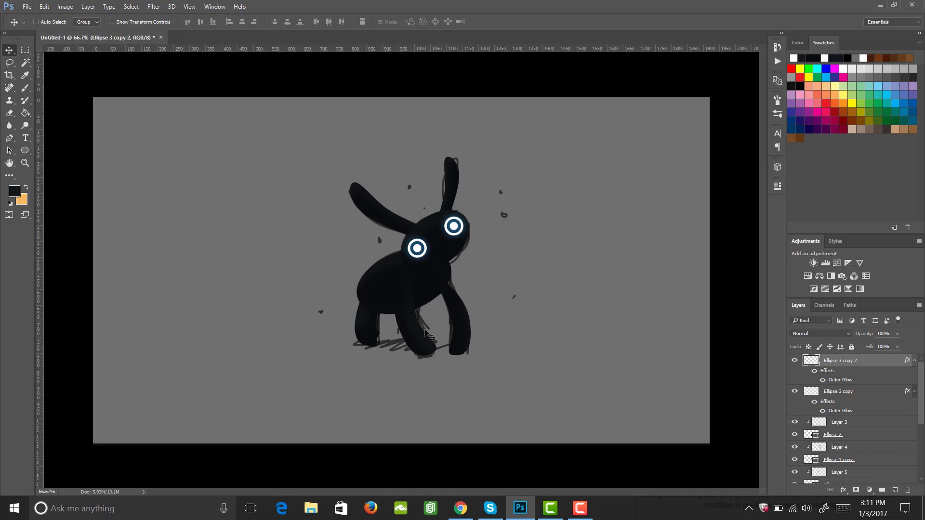
Add a new empty layer and set the foreground colour to white
left_click(894, 490)
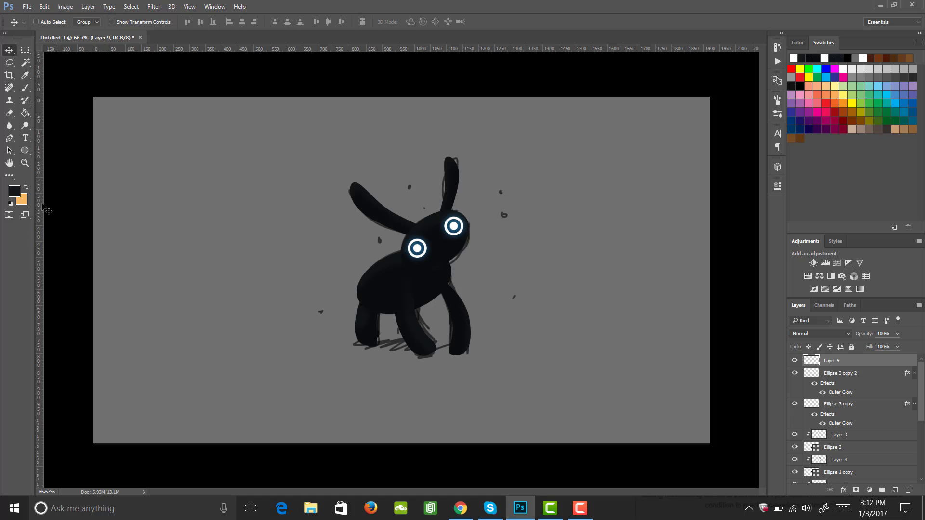
left_click(14, 191)
left_click_drag(592, 203, 593, 156)
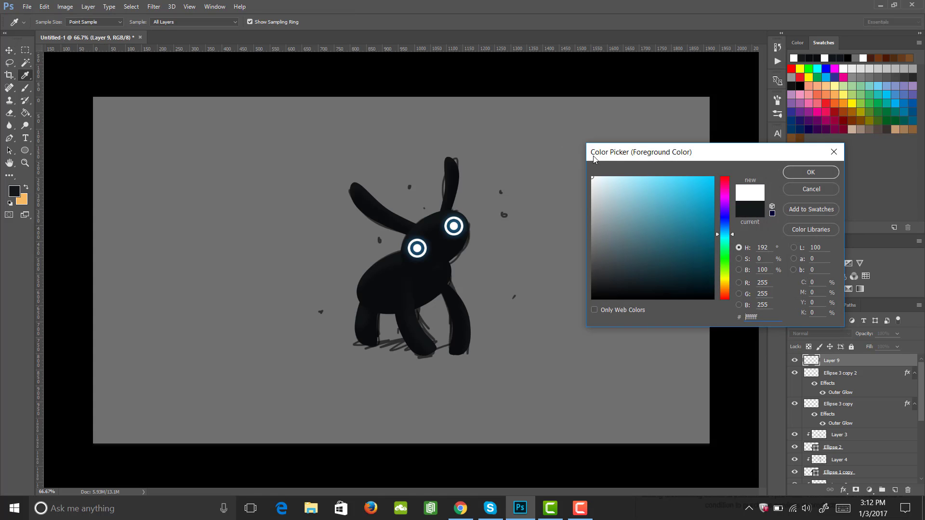
left_click(810, 172)
key("v")
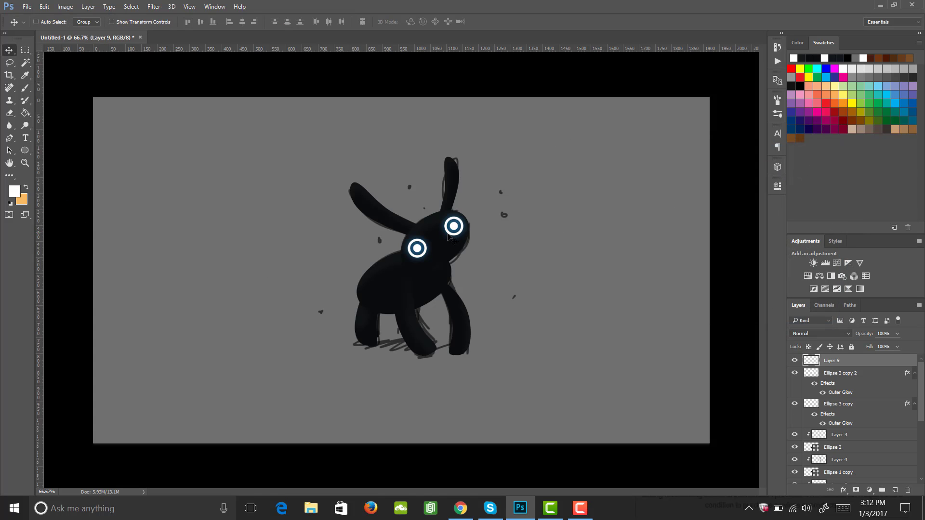
key("b")
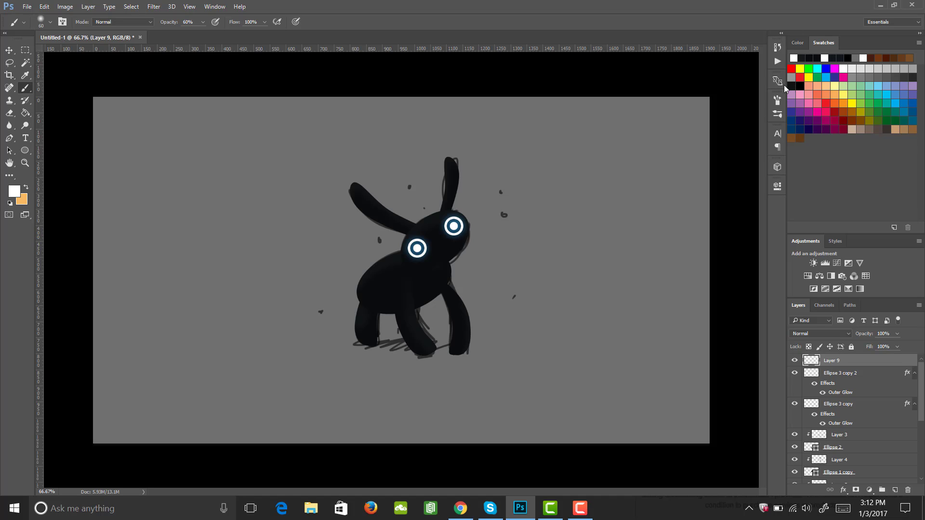
Pick a hard round brush, enlarge it, and paint a white dot on the front leg at 100% opacity
left_click(776, 100)
left_click(688, 116)
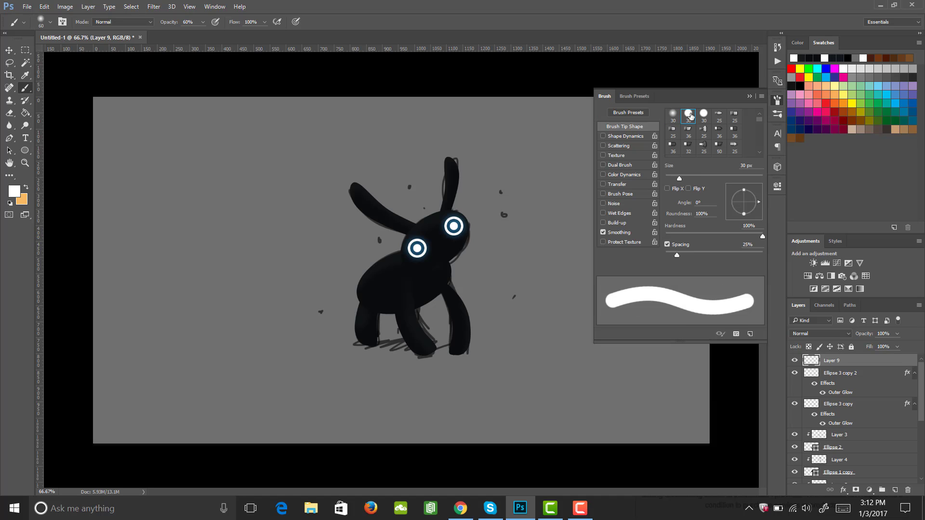
left_click(771, 105)
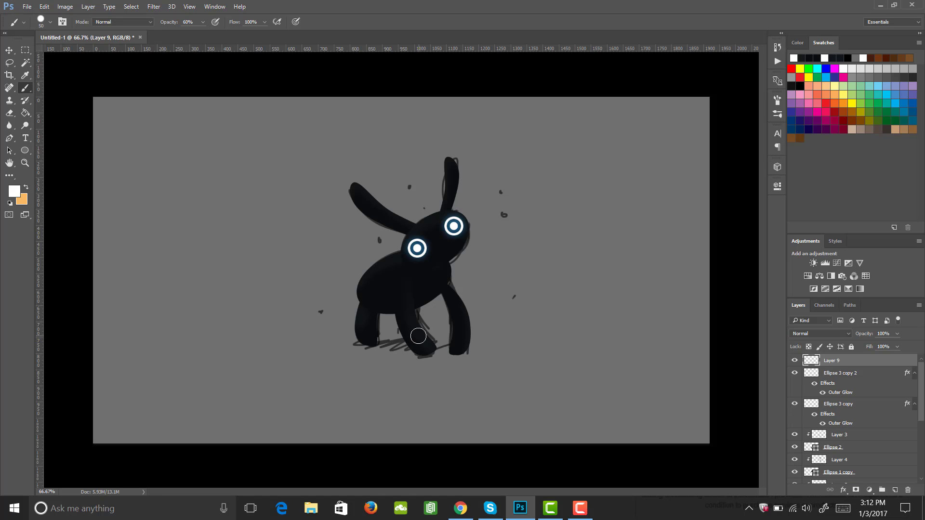
key("bracketright")
left_click(415, 335)
key("ctrl")
key("ctrl+z")
key("0")
Give the white dot layer the same blue Outer Glow style
left_click(843, 490)
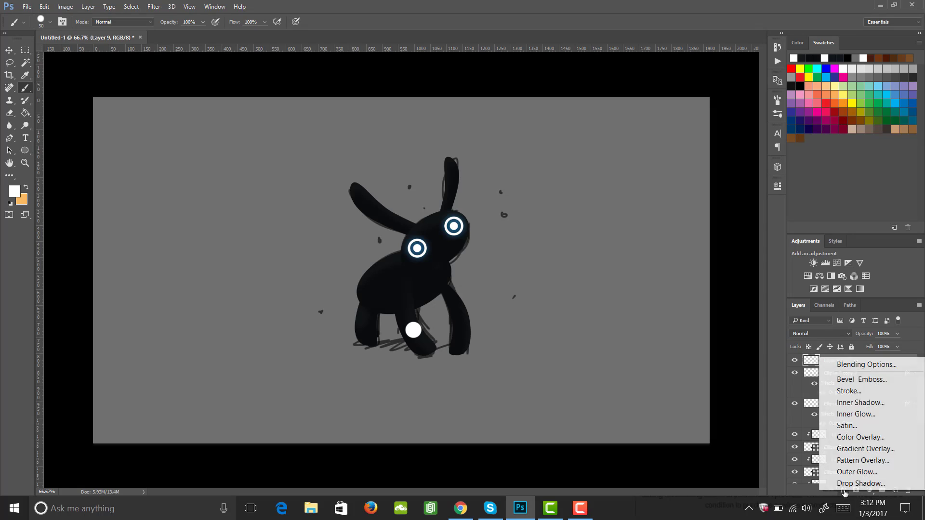
left_click(851, 473)
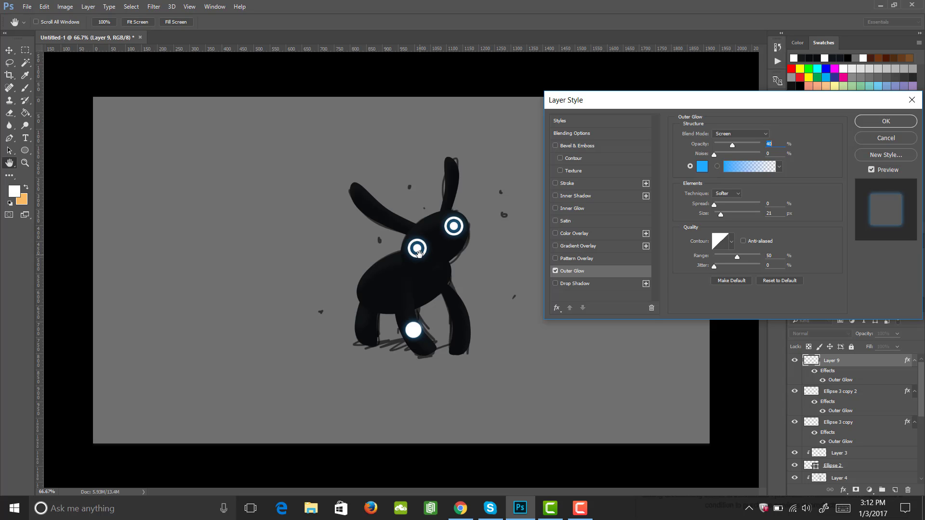
left_click(884, 122)
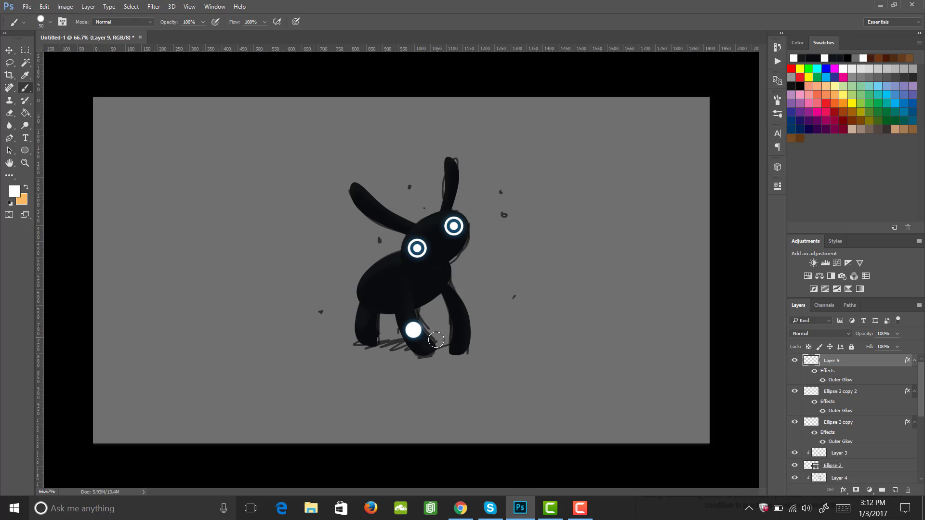
Warp the white dot into an irregular rounded patch on the front leg
key("z")
left_click_drag(411, 334, 407, 306)
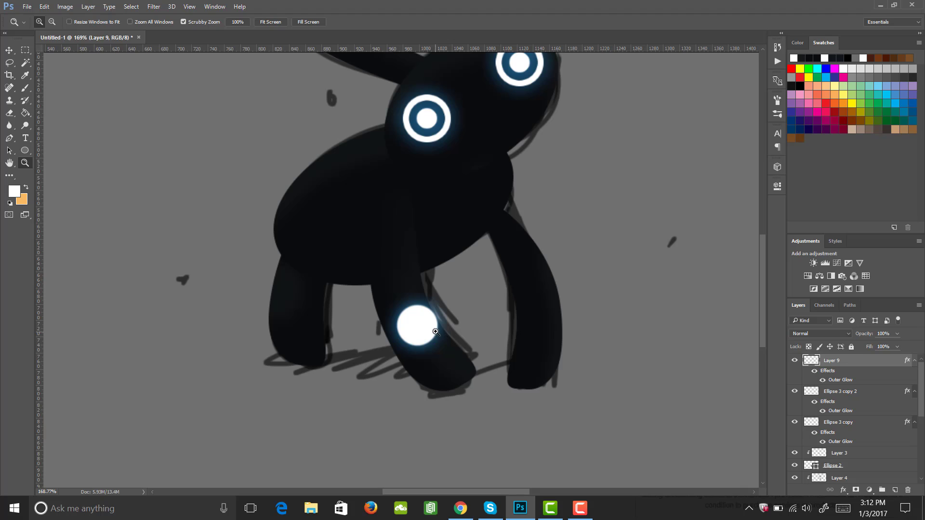
key("ctrl+t")
right_click(427, 327)
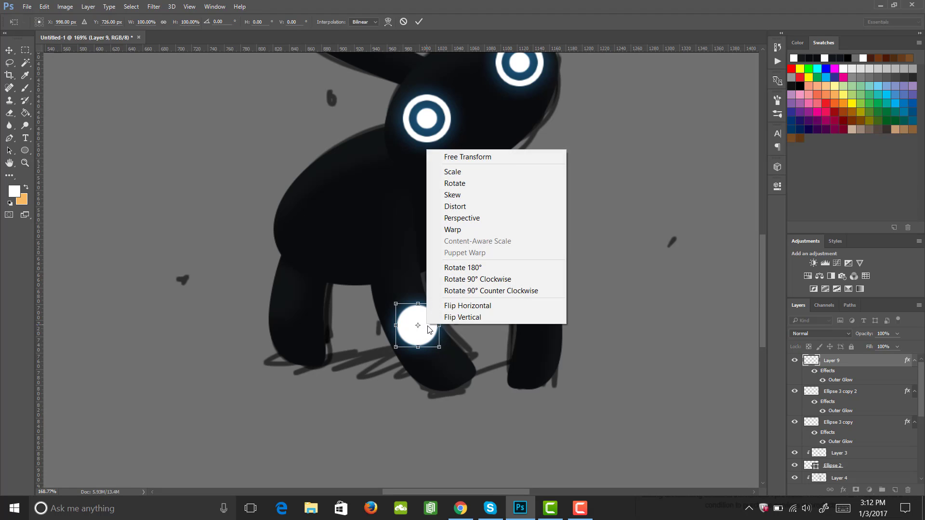
left_click(458, 231)
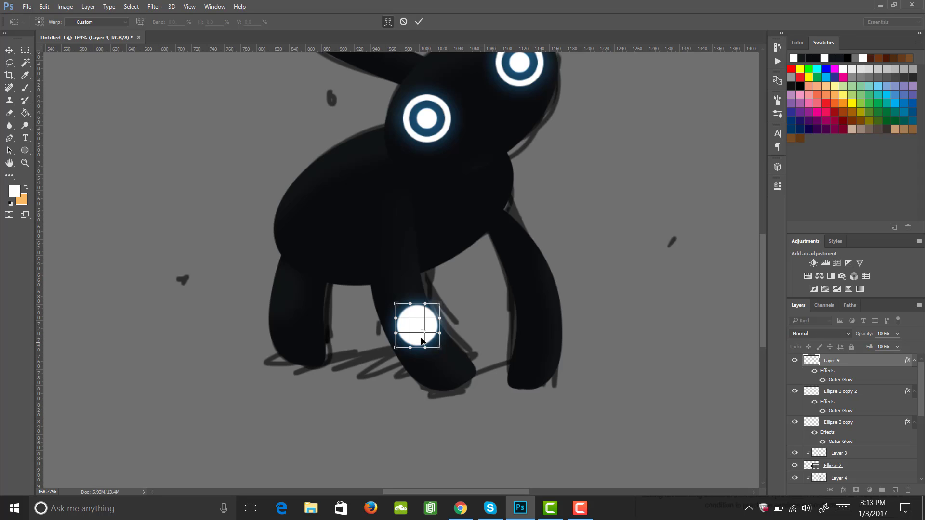
left_click_drag(421, 341, 422, 338)
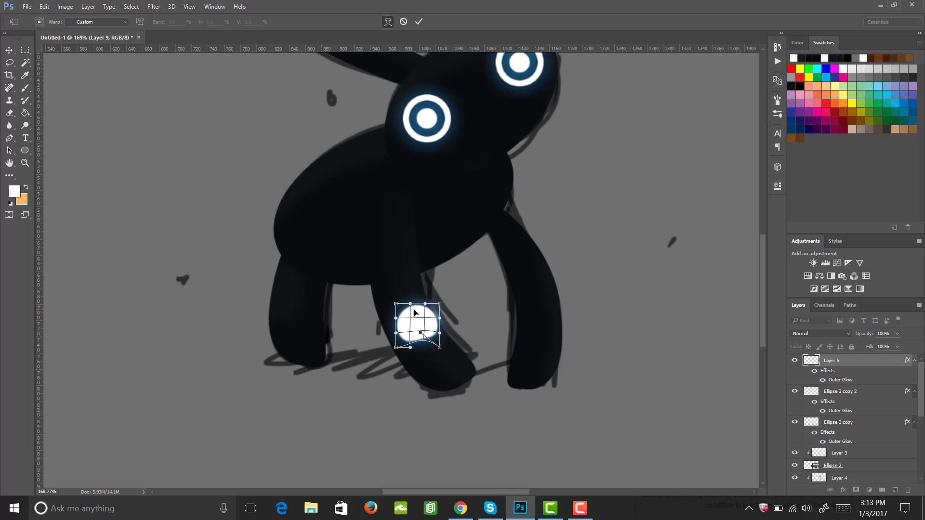
left_click_drag(415, 313, 414, 303)
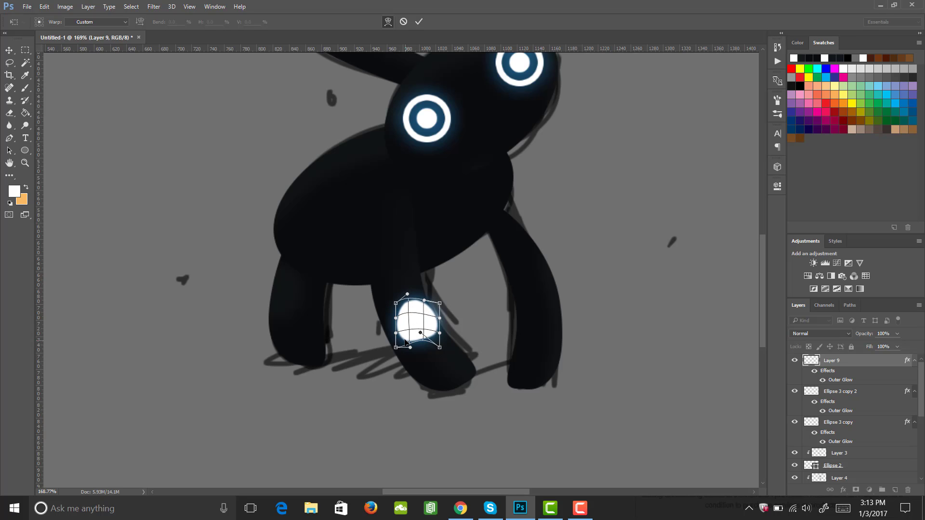
left_click_drag(405, 347, 406, 347)
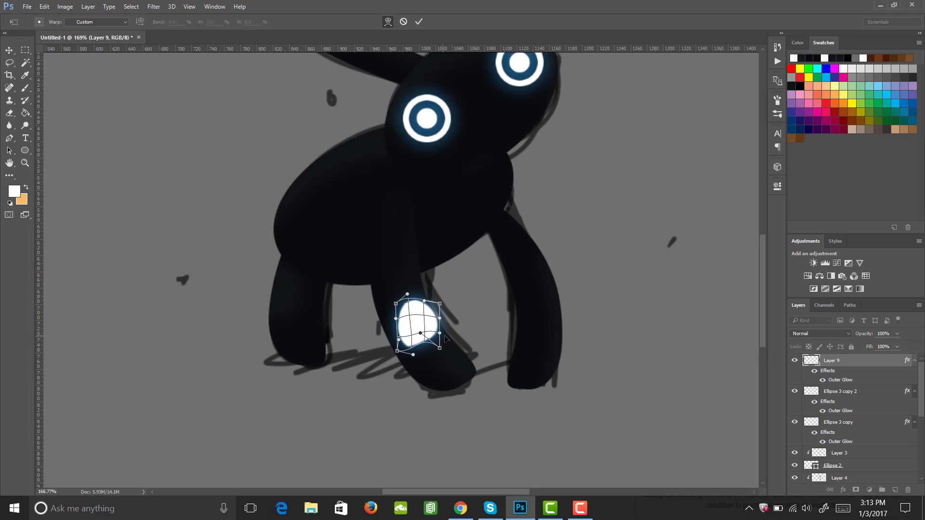
left_click_drag(440, 333, 419, 334)
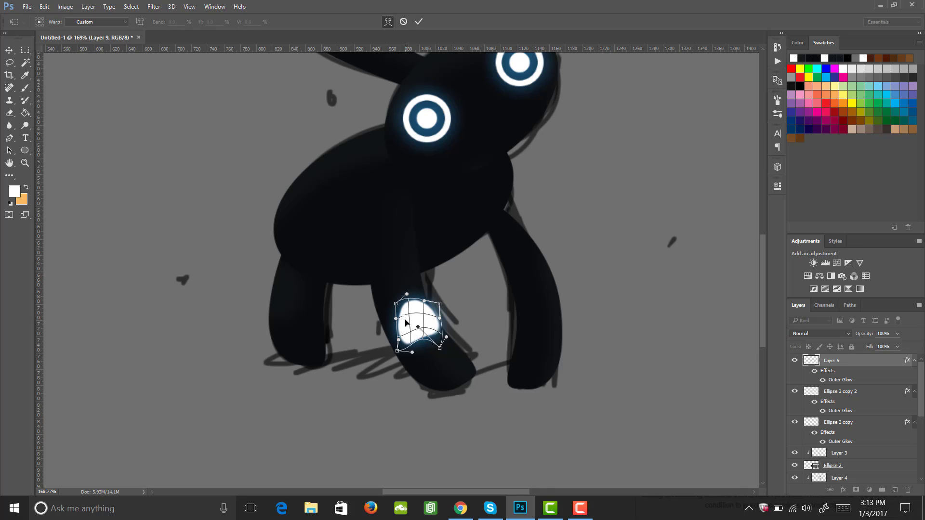
right_click(405, 321)
key("Escape")
key("Return")
key("z")
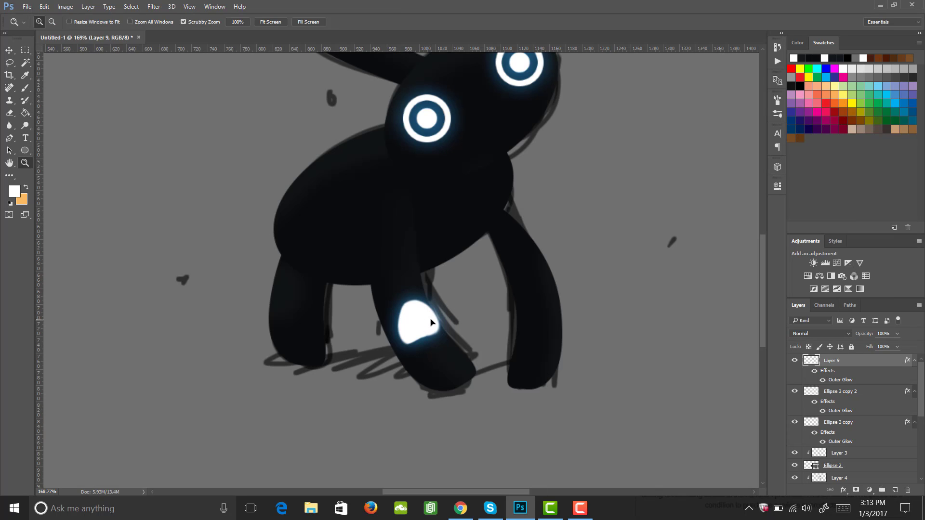
Duplicate the glowing white patch, move the copy onto the back leg and rotate it about 34°
mouse_move(431, 323)
left_mouse_down()
mouse_move(401, 329)
mouse_move(446, 333)
mouse_move(438, 339)
left_mouse_up()
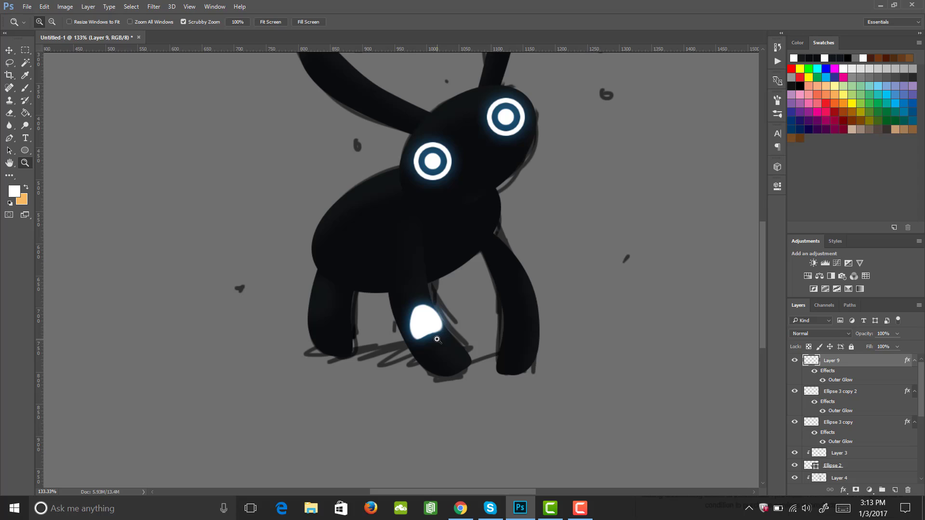
key("ctrl+j")
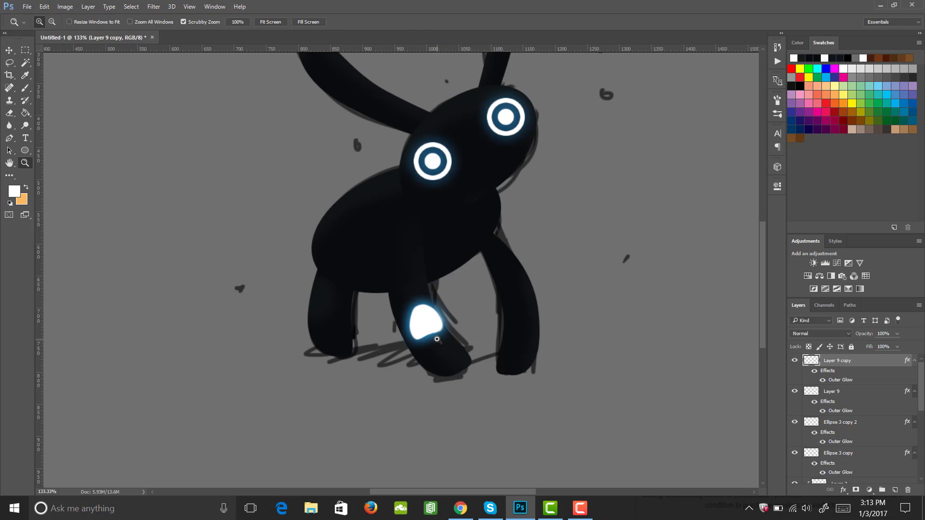
key("v")
left_click_drag(429, 328, 536, 315)
key("ctrl+t")
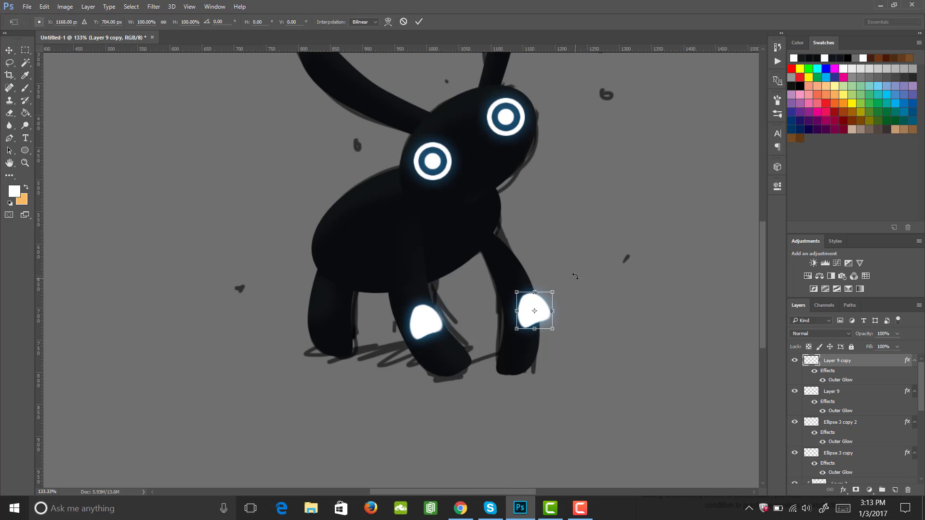
left_click_drag(574, 276, 569, 299)
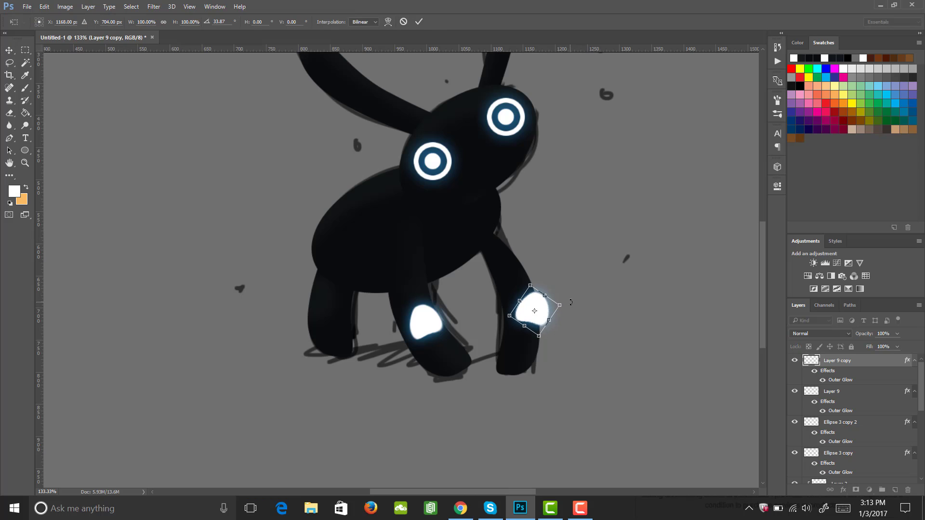
key("Return")
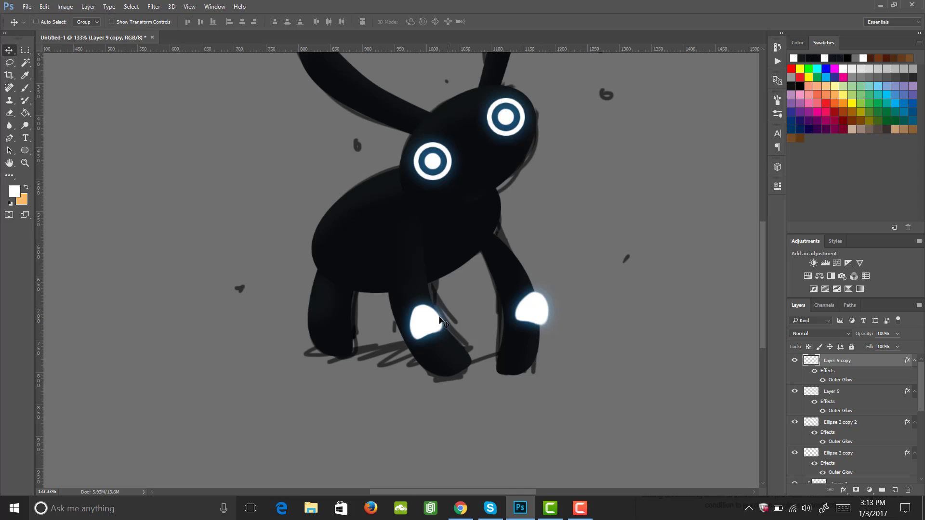
Try merging the back-leg patch into the front-leg patch layer and pick a smaller eraser
key("ctrl+e")
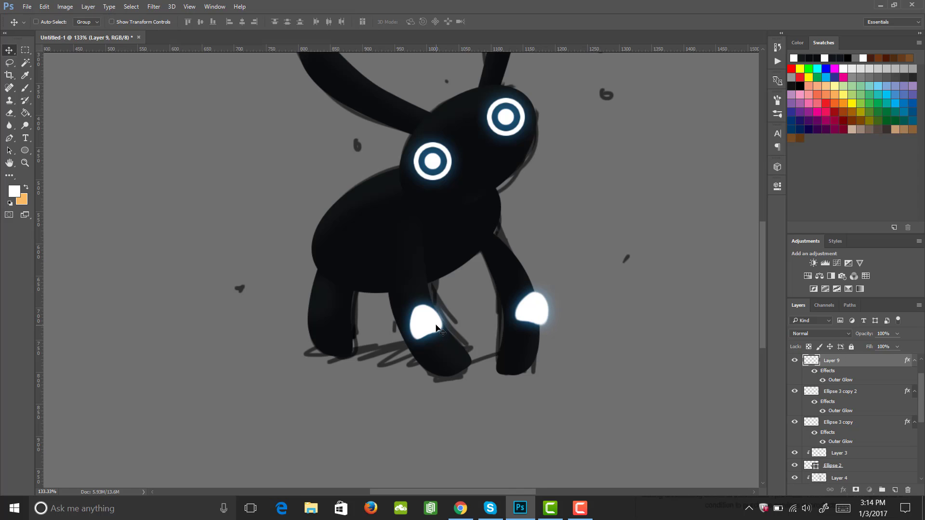
key("z")
left_click_drag(433, 317, 472, 304)
key("e")
key("bracketleft")
key("bracketleft")
key("bracketleft")
key("bracketleft")
key("bracketleft")
key("bracketleft")
key("bracketleft")
key("bracketleft")
key("bracketleft")
key("bracketleft")
key("bracketleft")
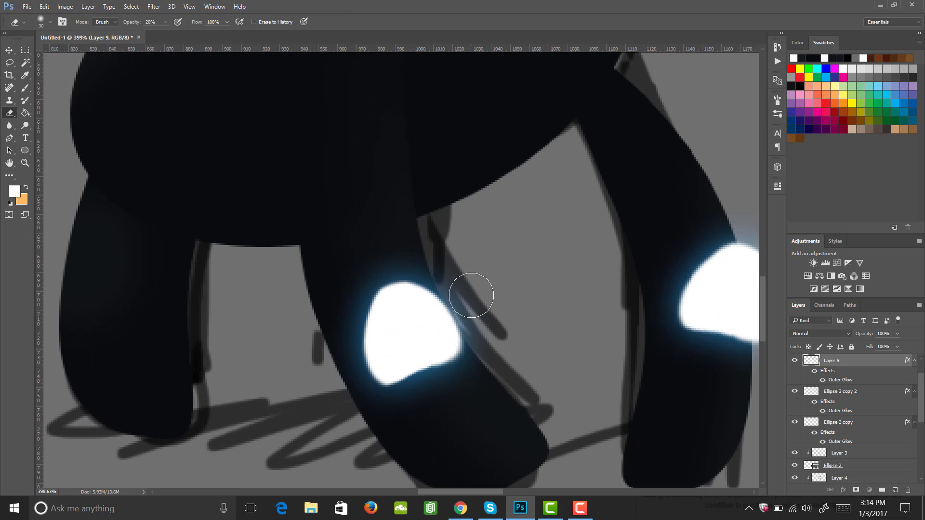
key("bracketleft")
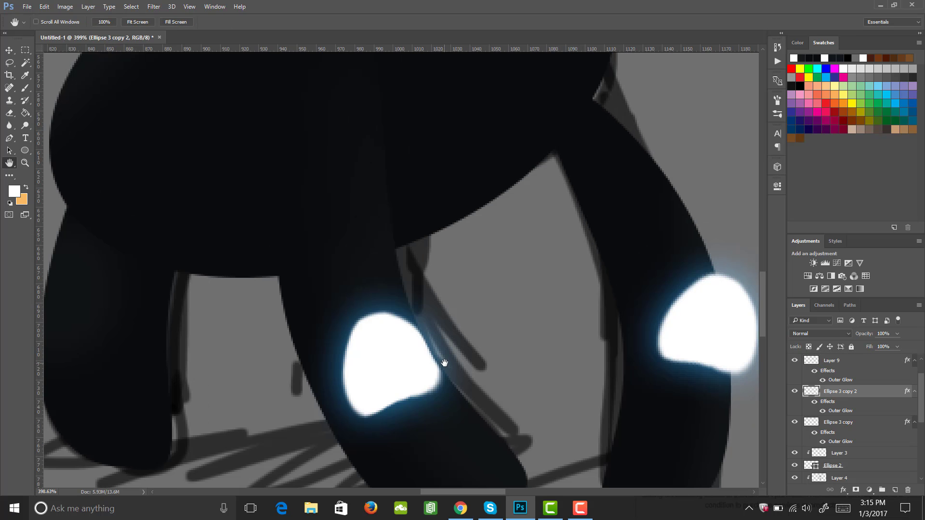
Load a selection from the back leg's ellipse layer
left_click_drag(668, 343, 458, 360)
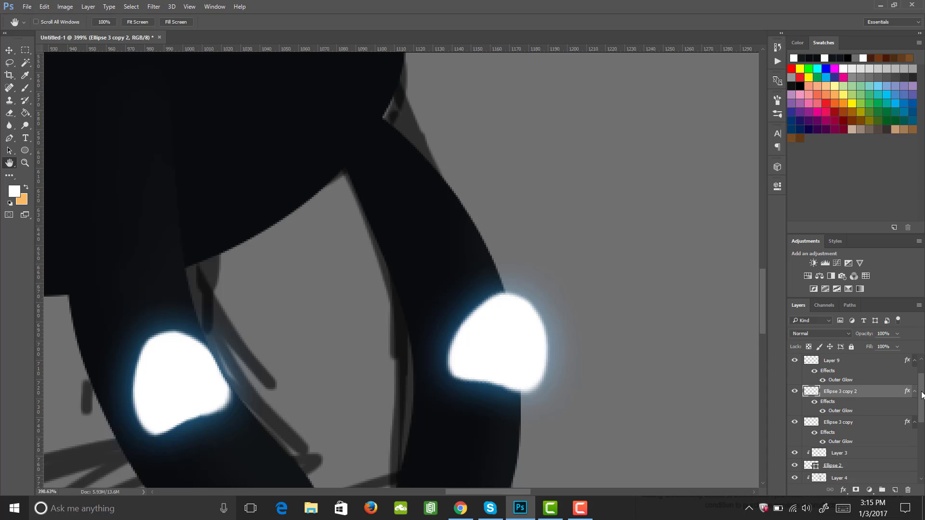
left_click_drag(921, 395, 919, 441)
left_click(794, 439)
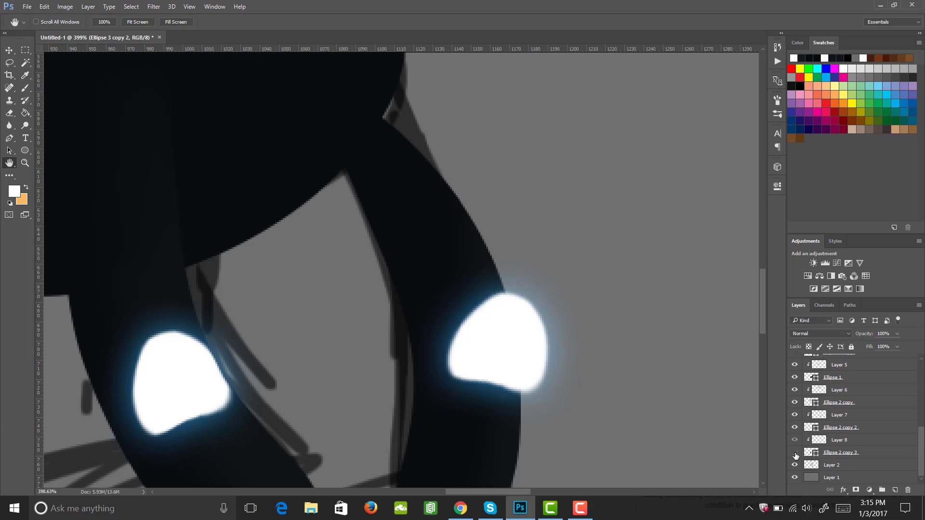
left_click(795, 415)
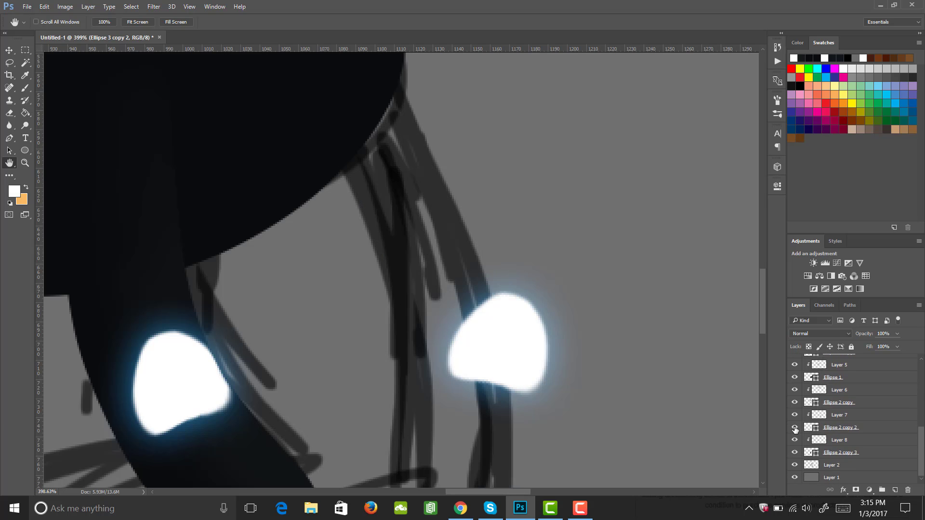
left_click(795, 428)
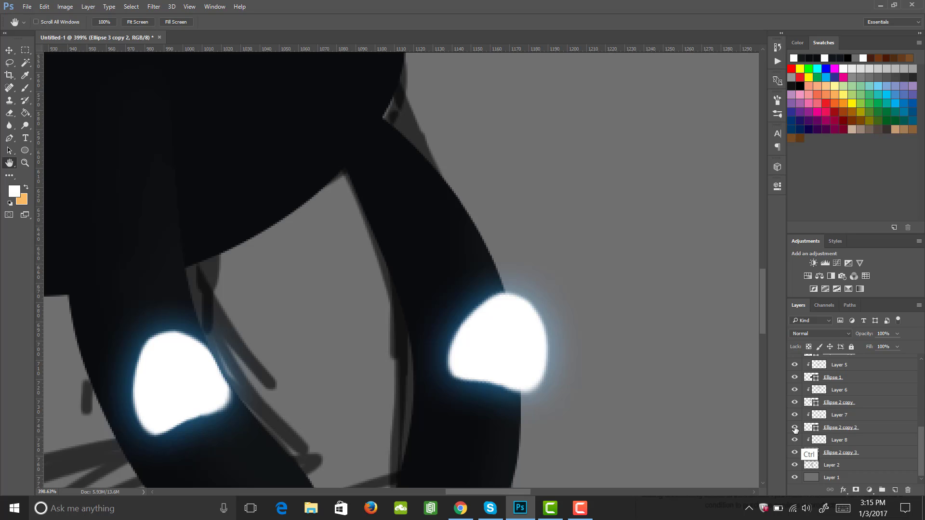
left_click(812, 428, "ctrl")
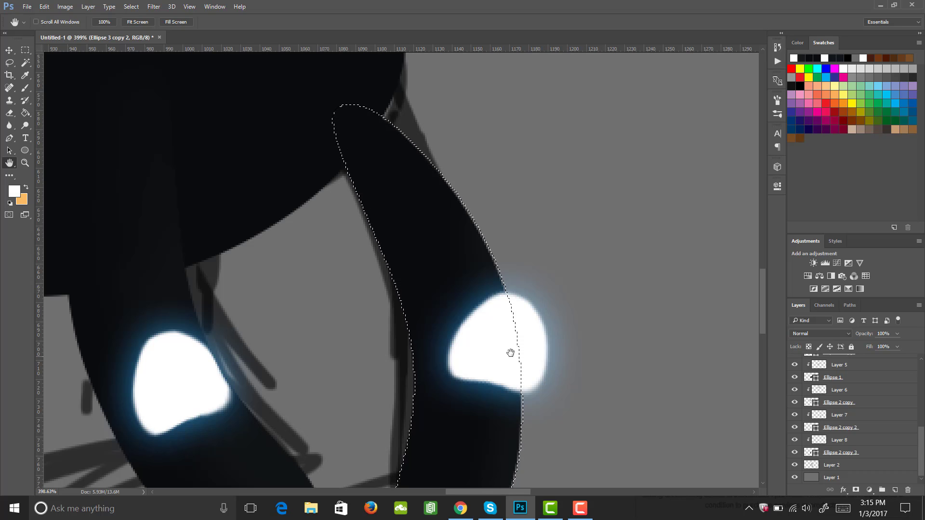
Trim the back-leg patch copy to the back leg's outline and deselect
left_click_drag(921, 452, 921, 385)
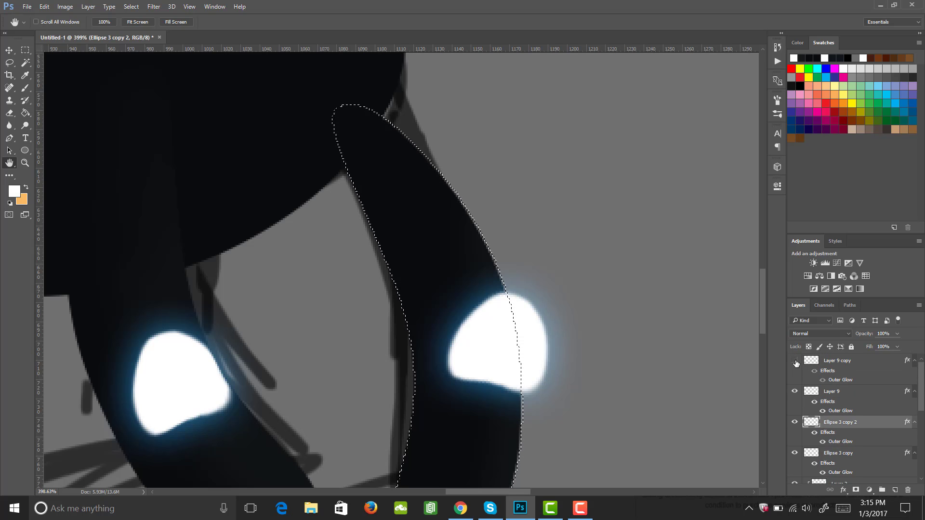
left_click(836, 367)
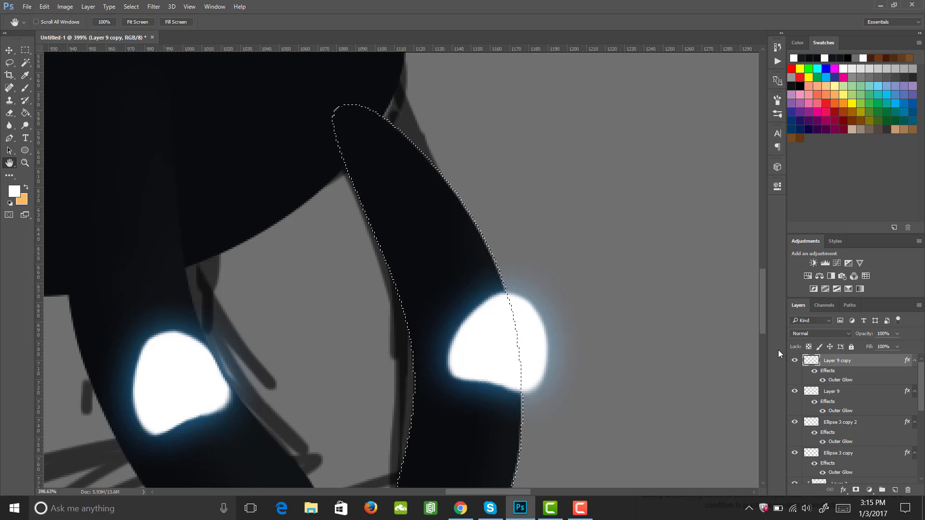
key("Delete")
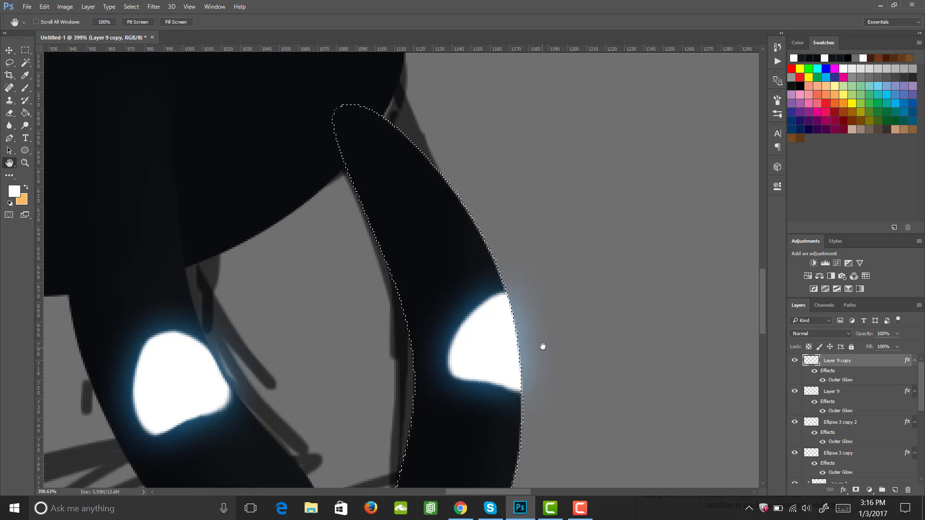
key("m")
key("ctrl+d")
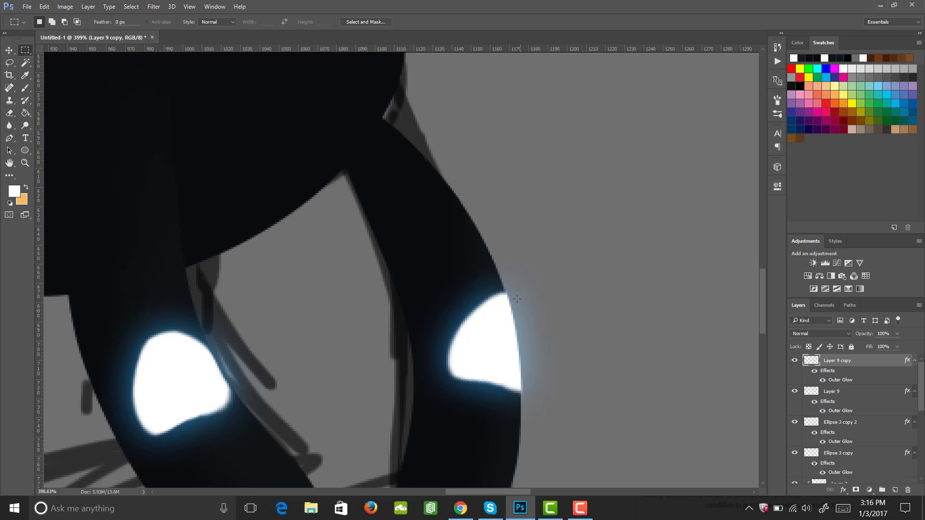
Add a new layer and paint a curved white stroke from the shoulder up toward the front eye with a smaller brush
key("z")
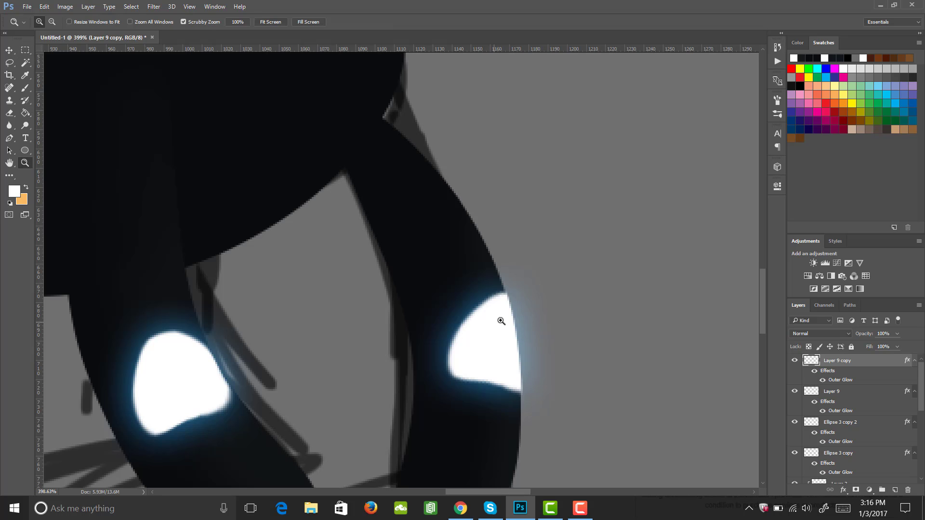
left_click_drag(499, 318, 421, 317)
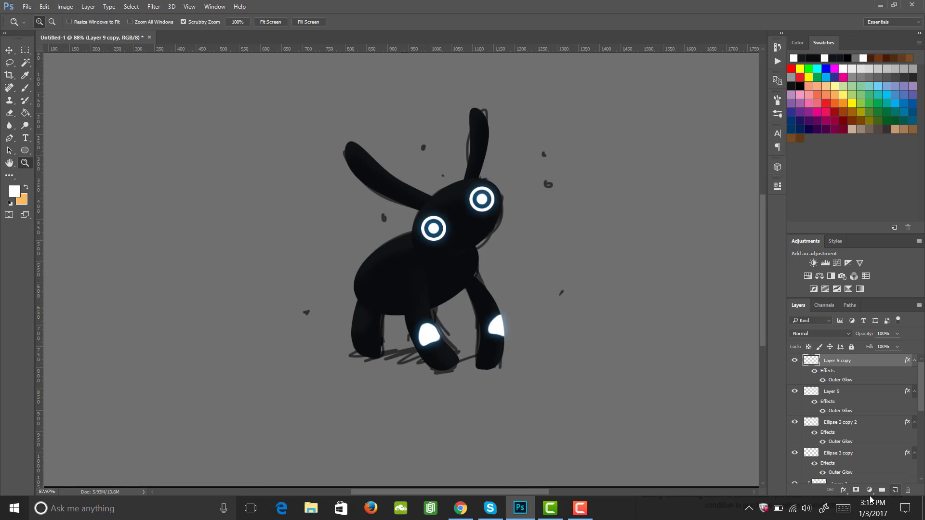
key("ctrl+shift+alt+n")
left_click_drag(373, 252, 424, 243)
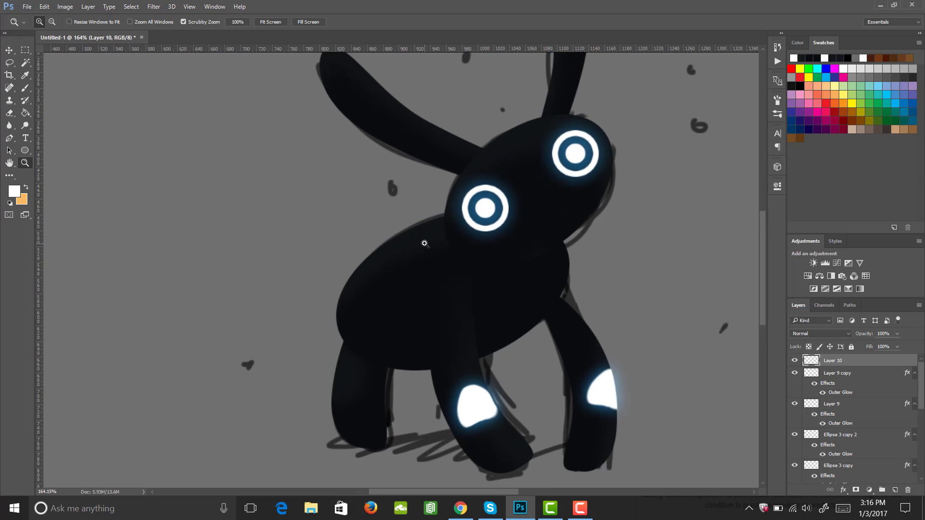
key("b")
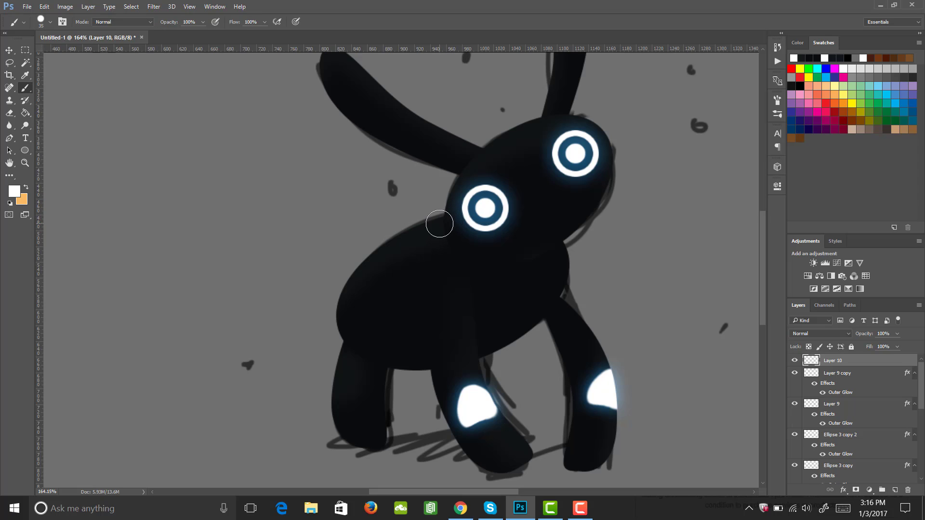
key("bracketleft")
key("bracketleft")
key("bracketleft")
key("bracketleft")
key("bracketleft")
left_click_drag(459, 203, 388, 286)
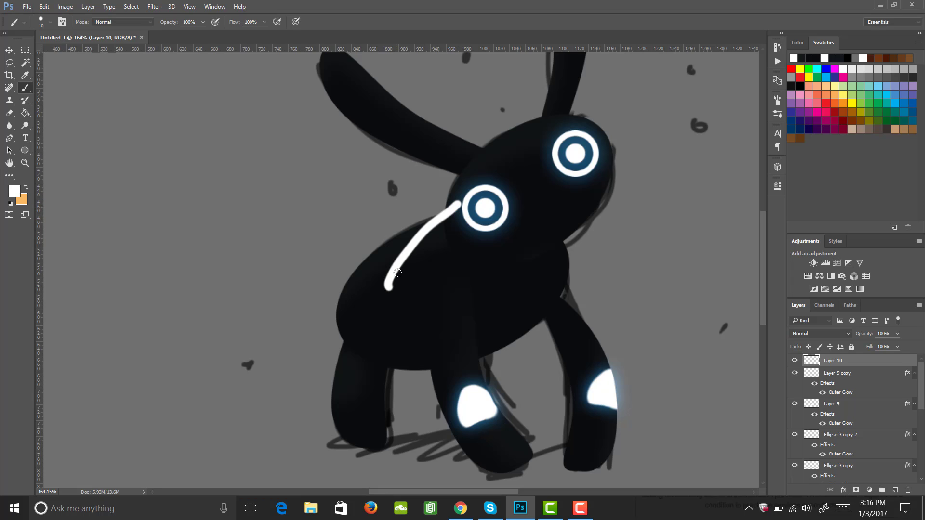
key("ctrl+z")
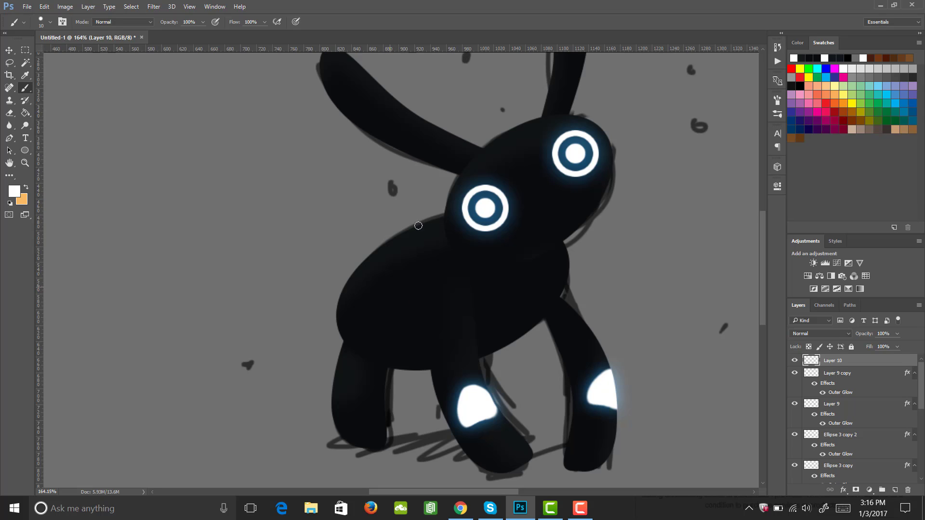
key("ctrl+z")
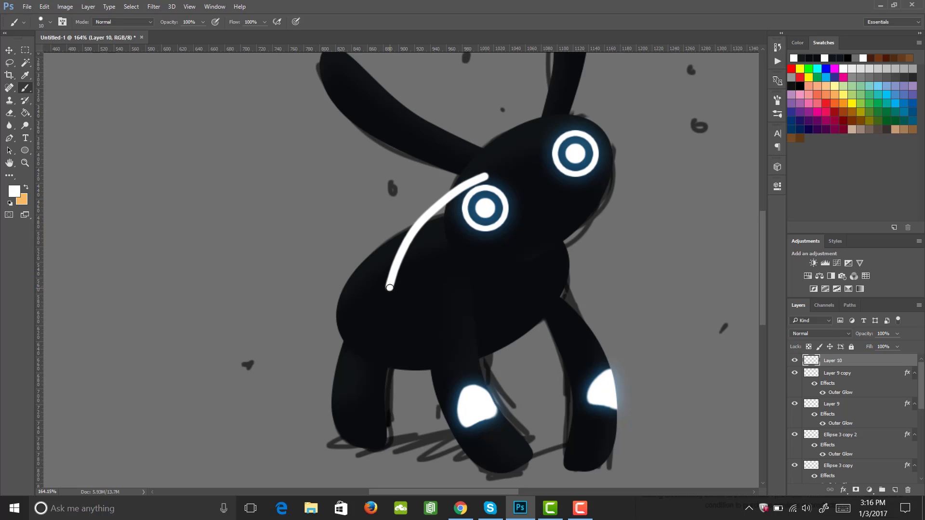
Add a second straight edge to close the stroke into a pointed white crescent marking on the body
left_click(363, 303, "shift")
left_click_drag(361, 304, 412, 220)
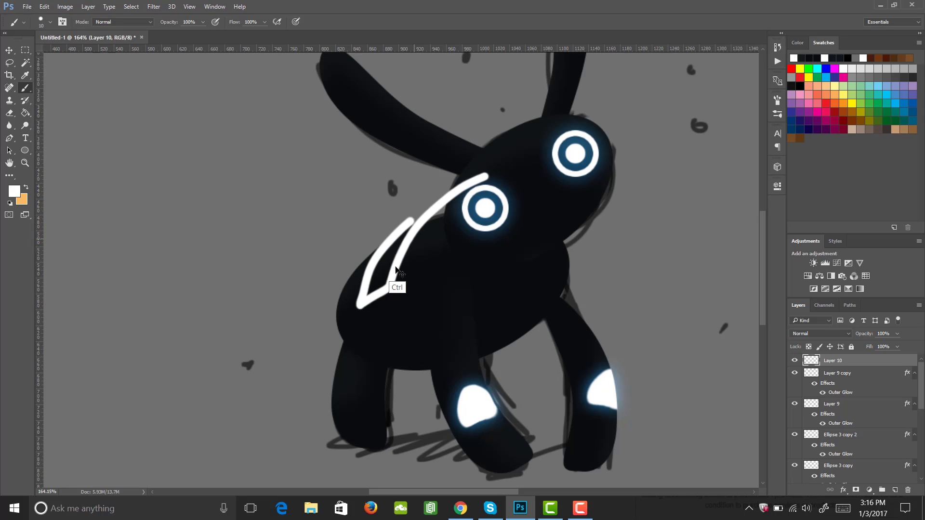
key("ctrl+z")
left_click_drag(361, 304, 414, 217)
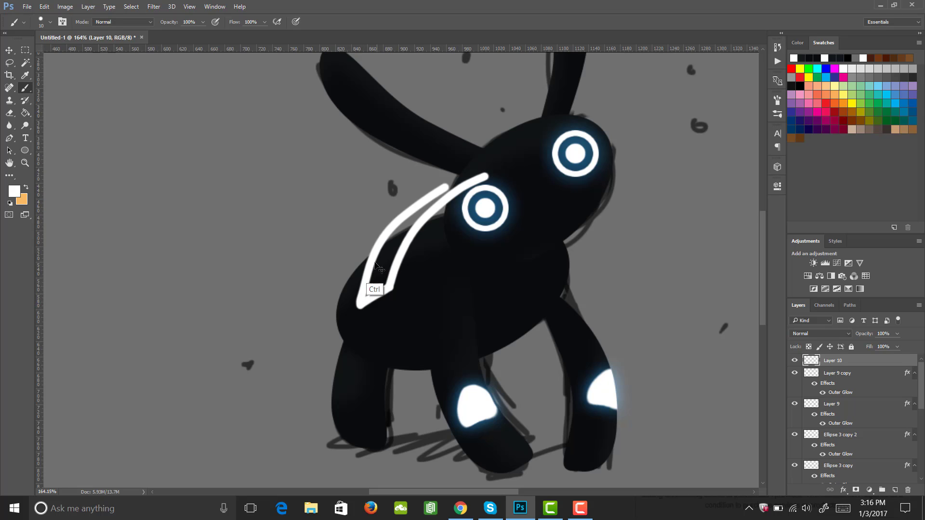
key("ctrl+z")
left_click_drag(359, 304, 403, 226)
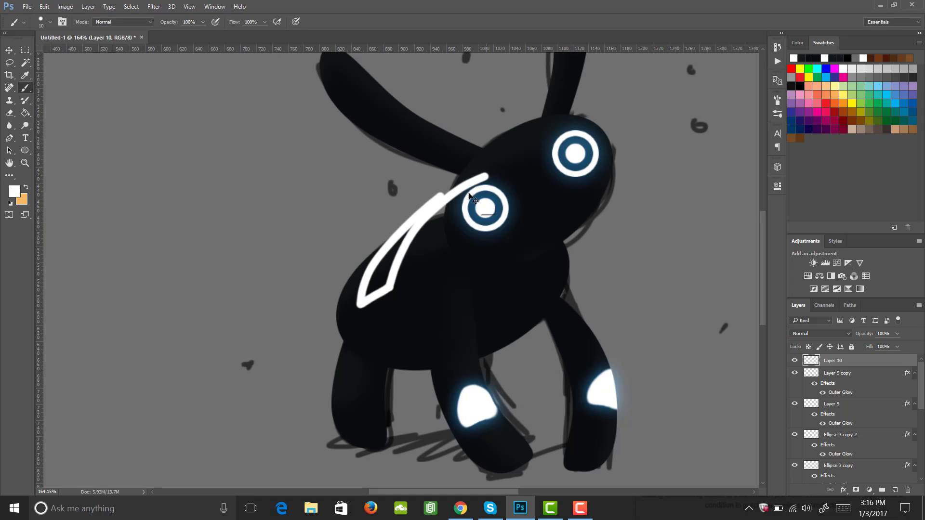
key("ctrl+z")
left_click_drag(362, 305, 484, 177)
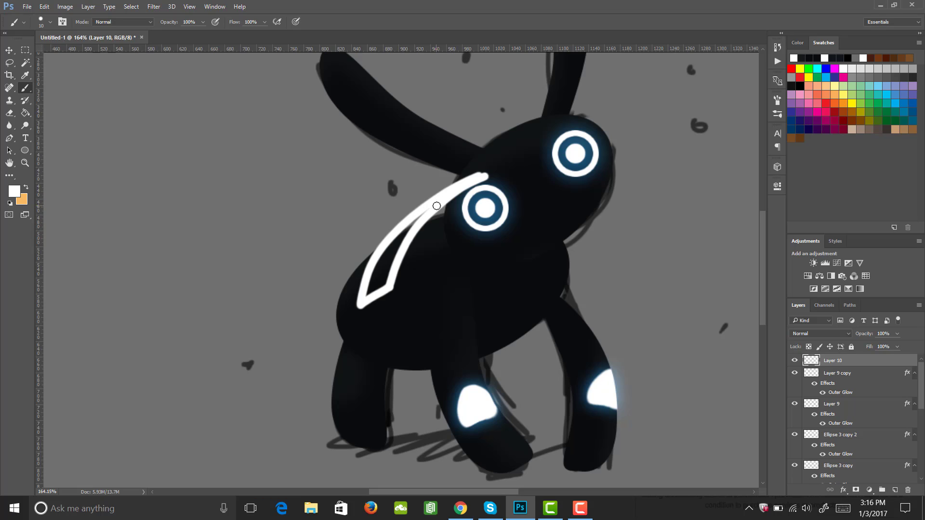
Warp the white crescent marking so its upper tip curves into the front eye's ring
key("ctrl+t")
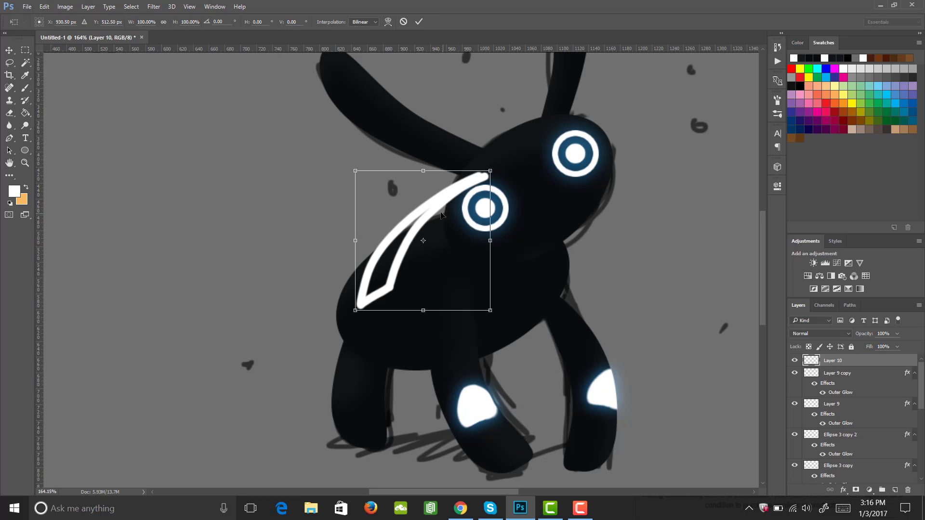
right_click(441, 224)
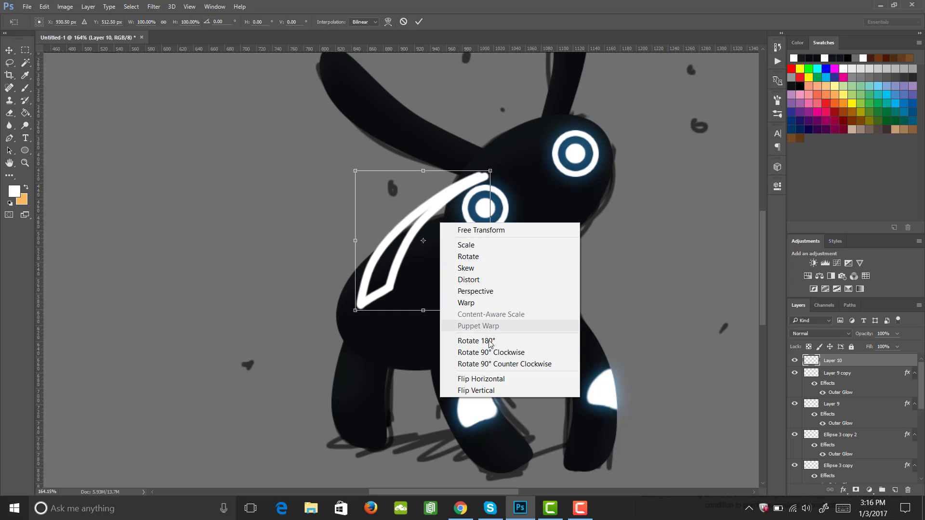
left_click(493, 303)
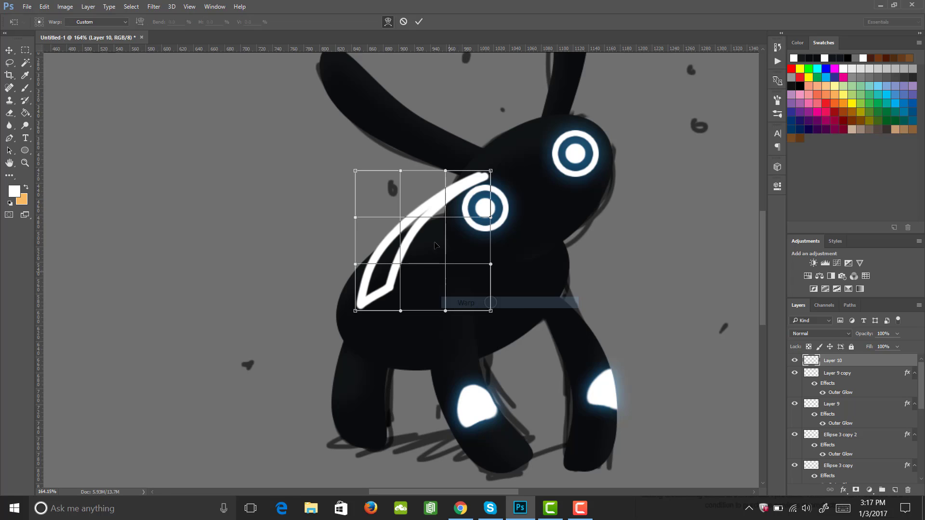
left_click_drag(486, 189, 493, 198)
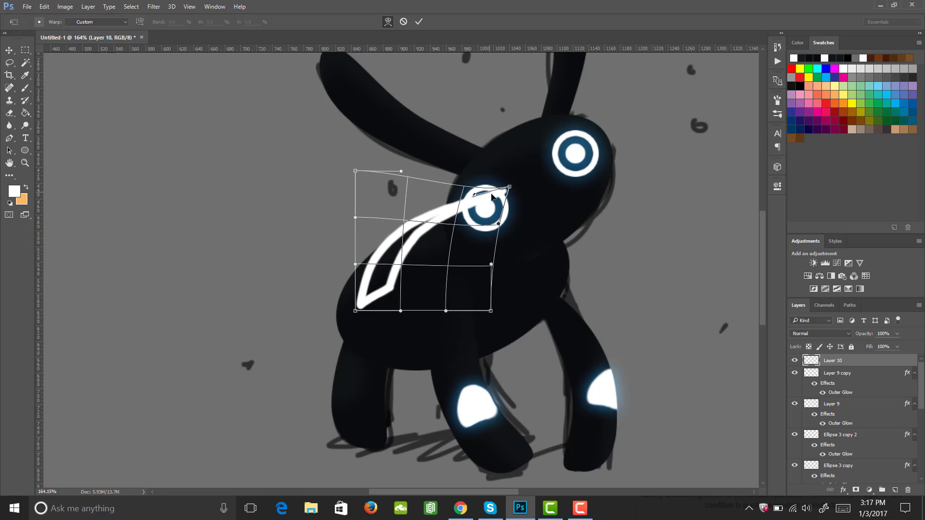
left_click_drag(422, 256, 416, 250)
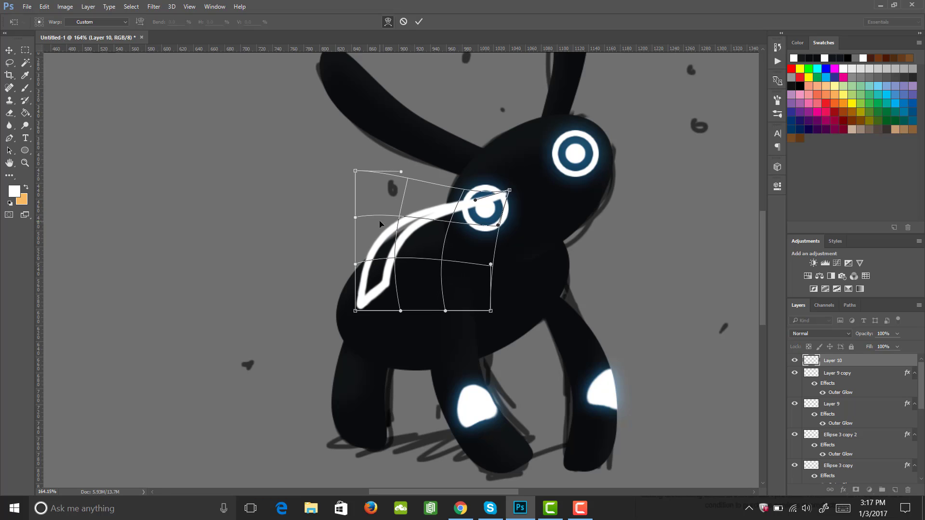
left_click_drag(379, 220, 385, 228)
left_click_drag(443, 248, 436, 239)
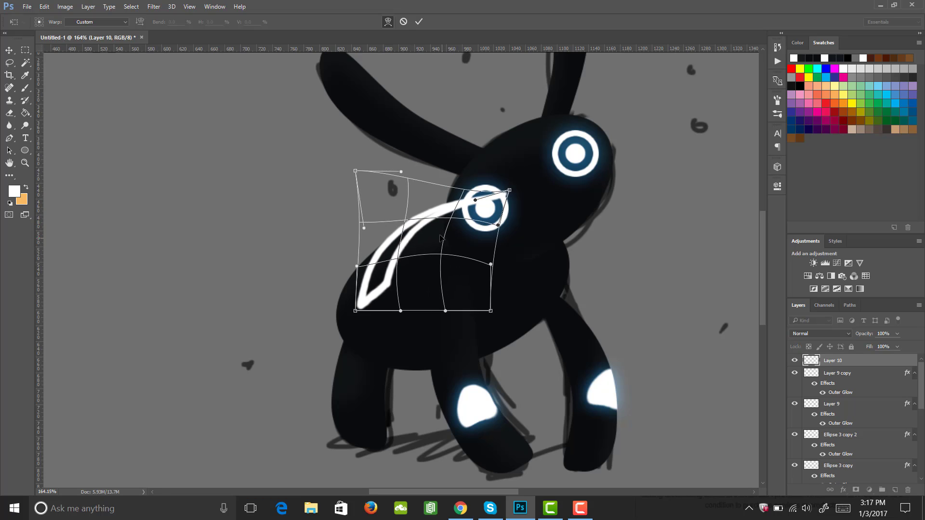
mouse_move(396, 206)
left_mouse_down()
mouse_move(399, 215)
mouse_move(392, 212)
left_mouse_up()
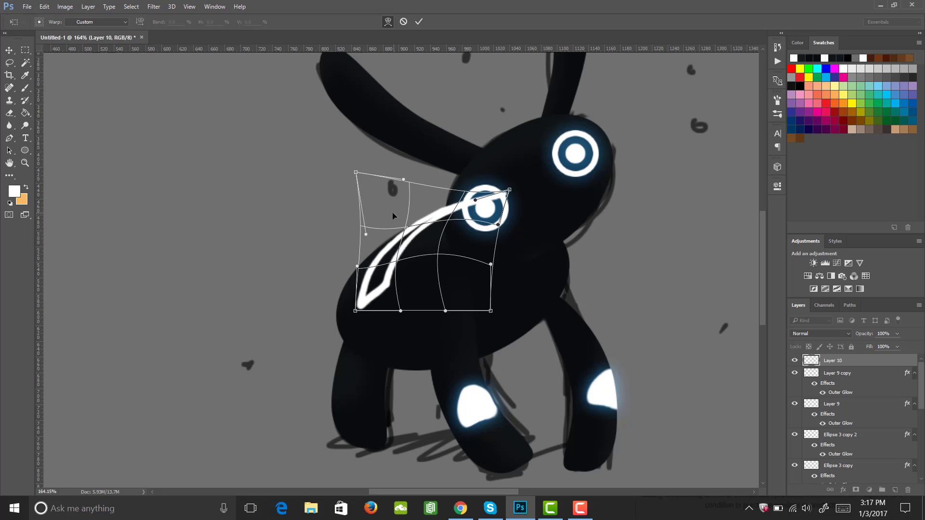
mouse_move(452, 232)
left_mouse_down()
mouse_move(435, 213)
mouse_move(474, 210)
mouse_move(465, 218)
left_mouse_up()
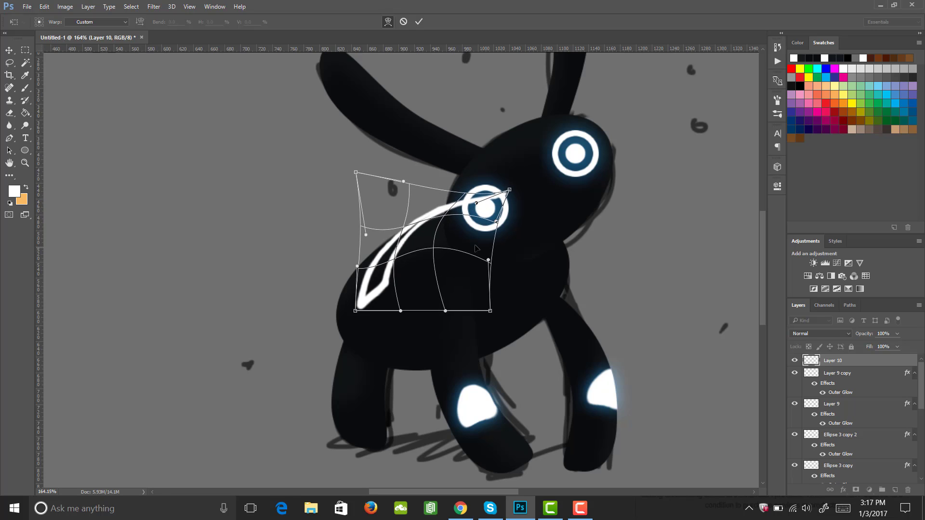
key("Return")
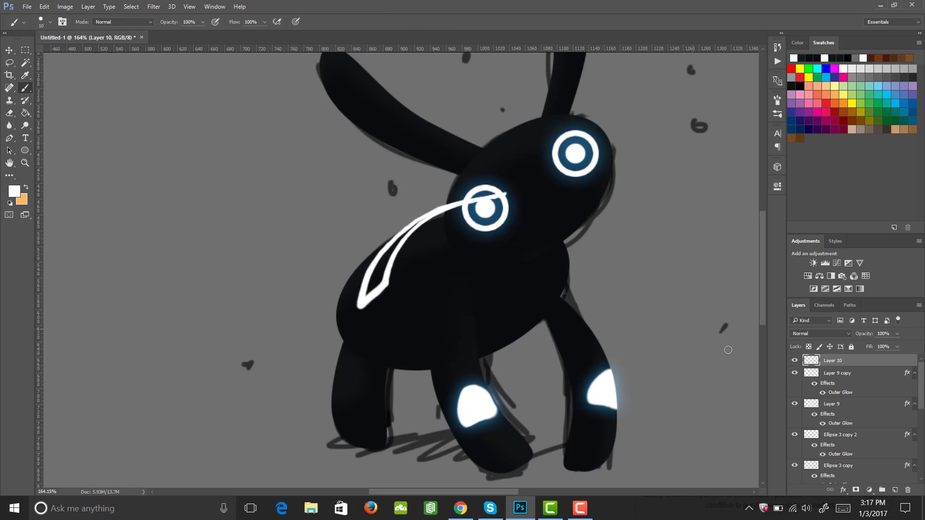
Apply an Outer Glow layer style to the crescent marking's layer
left_click(842, 490)
left_click(851, 473)
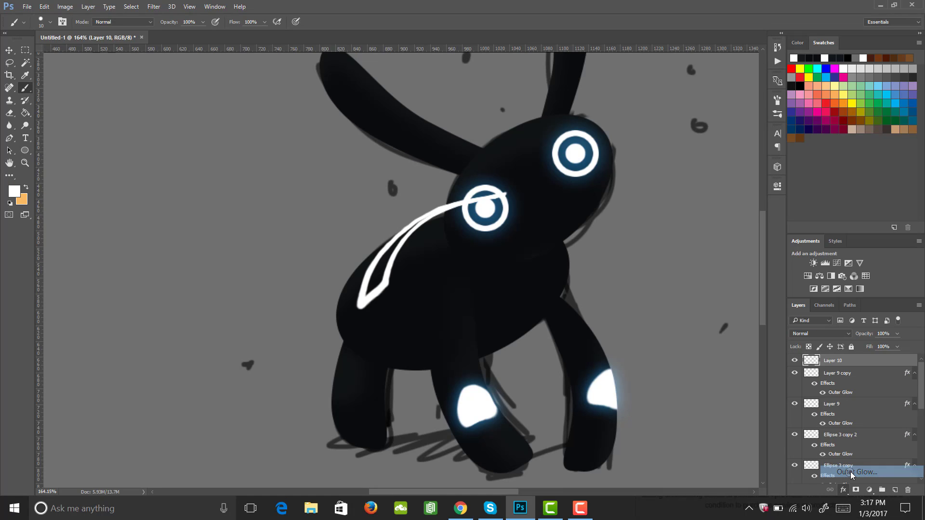
left_click(886, 122)
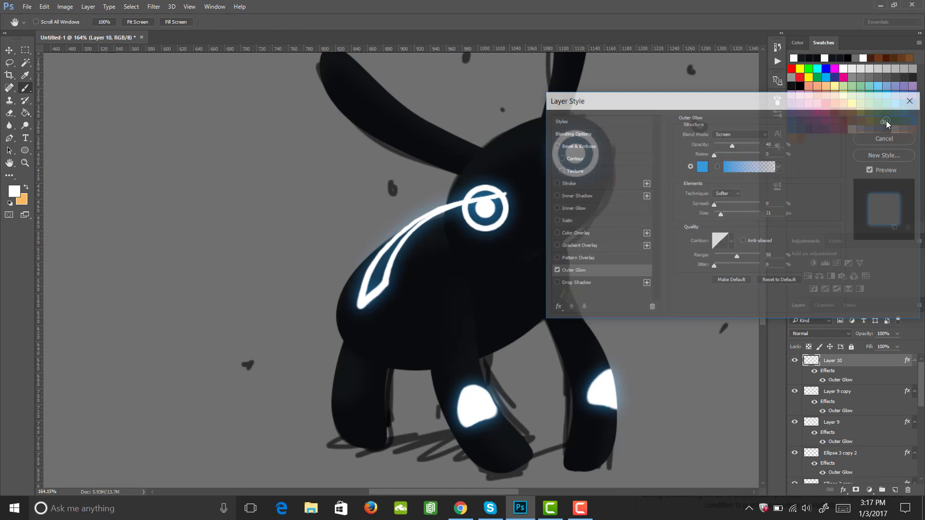
Load the body ellipse's selection, trim the crescent marking to the body outline, and deselect
left_click_drag(921, 395, 923, 438)
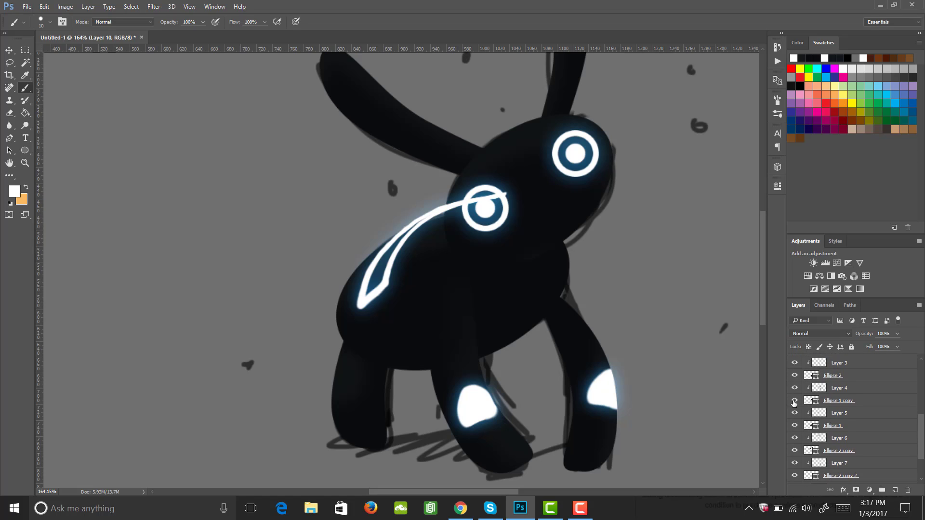
left_click(794, 400)
left_click(794, 401)
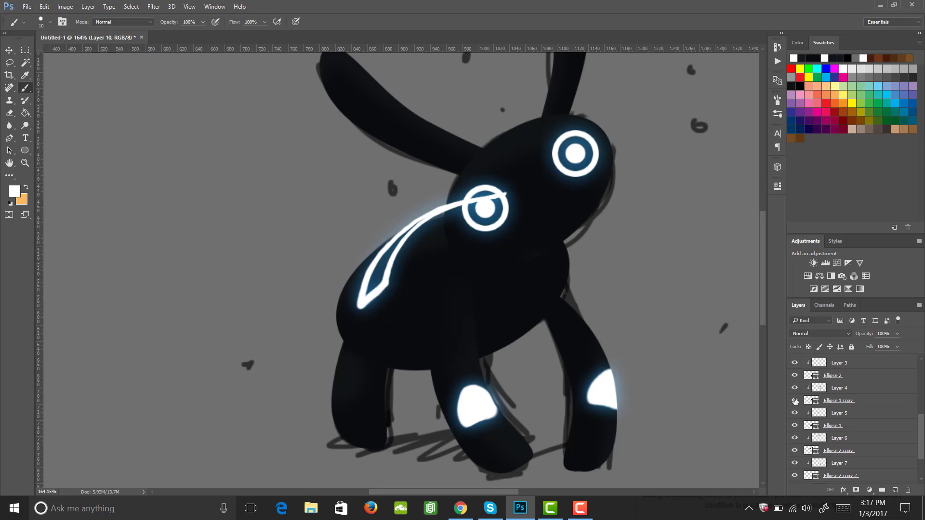
left_click(794, 425)
left_click(794, 426)
left_click(811, 425, "ctrl")
left_click_drag(923, 448, 923, 370)
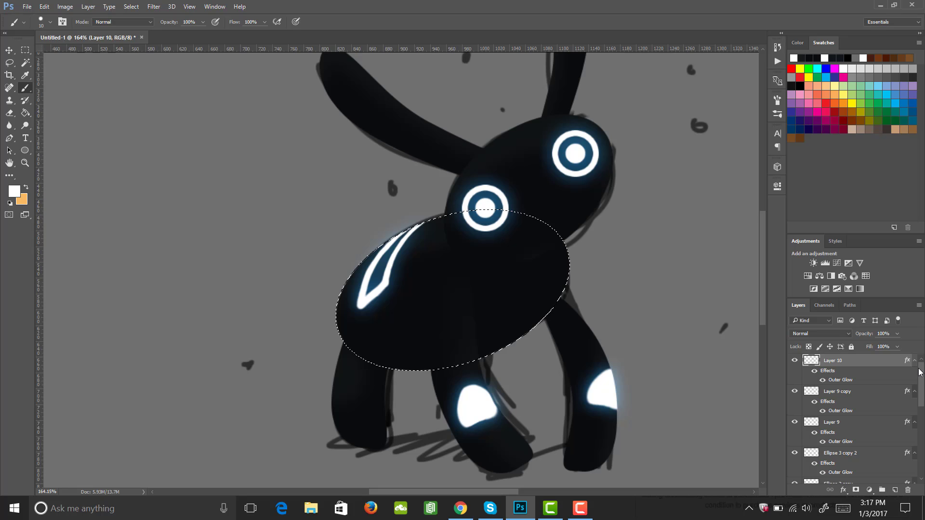
key("m")
key("ctrl+d")
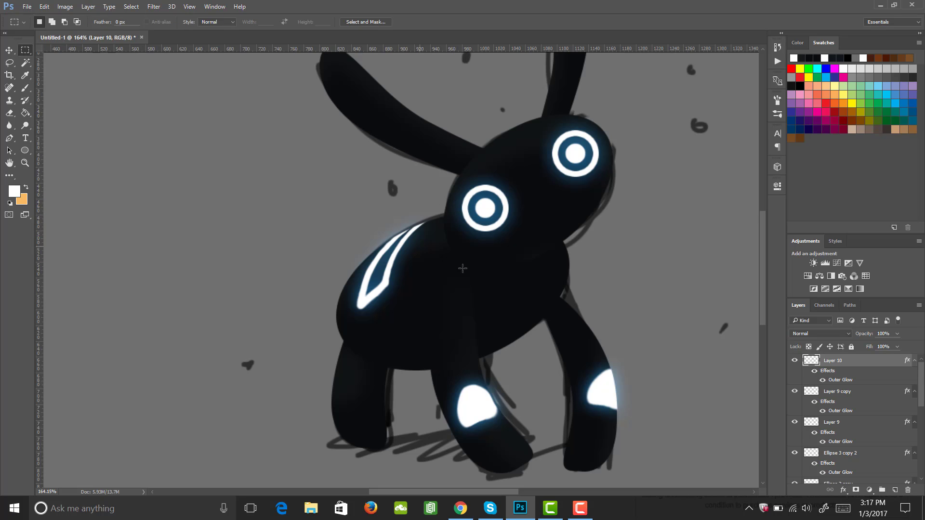
Add a new layer and paint two parallel curved white strokes across the left ear
key("z")
left_click_drag(475, 275, 452, 258)
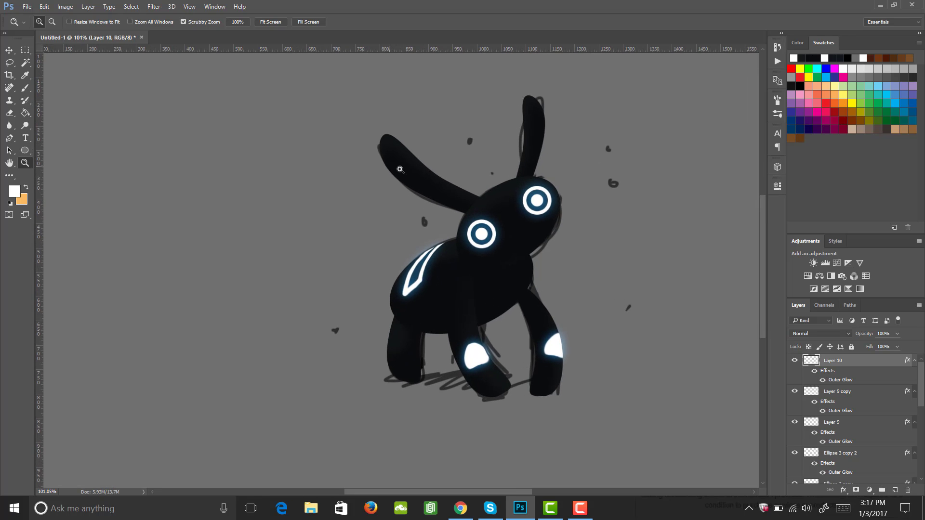
left_click_drag(401, 169, 417, 176)
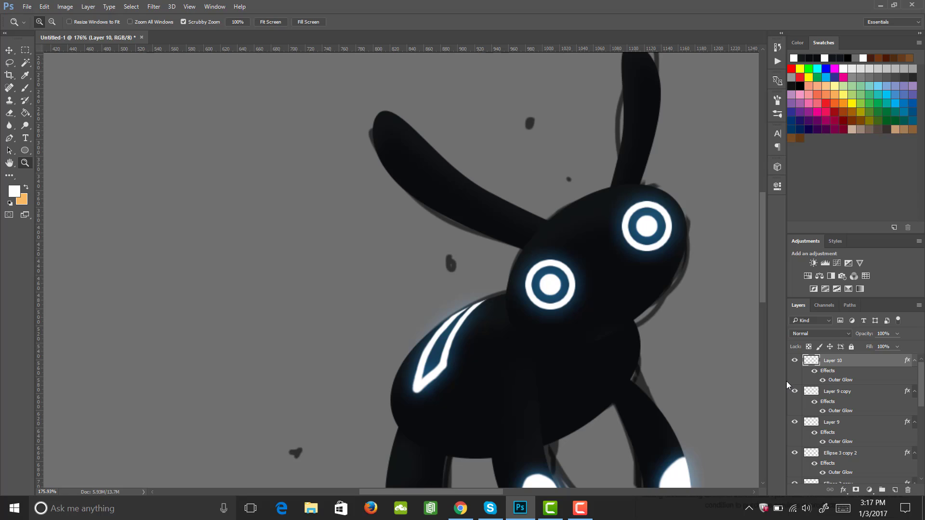
left_click(895, 490)
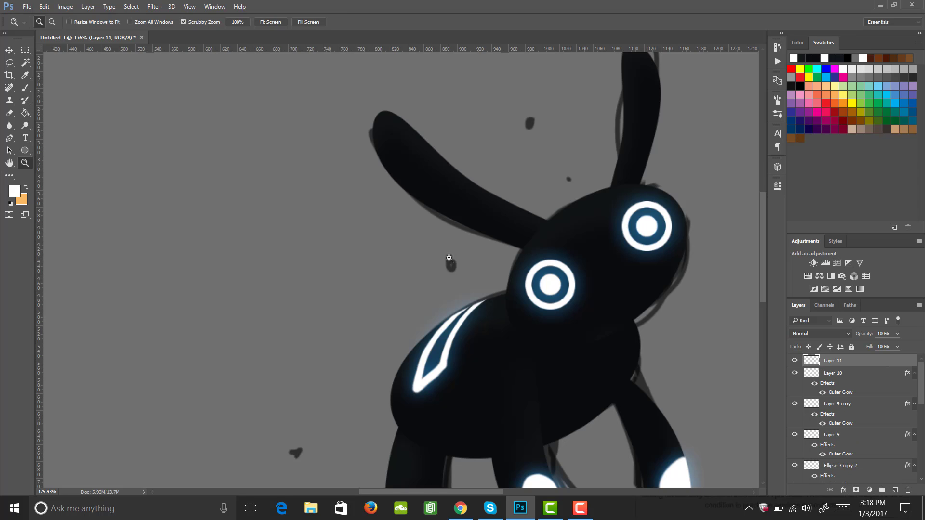
key("b")
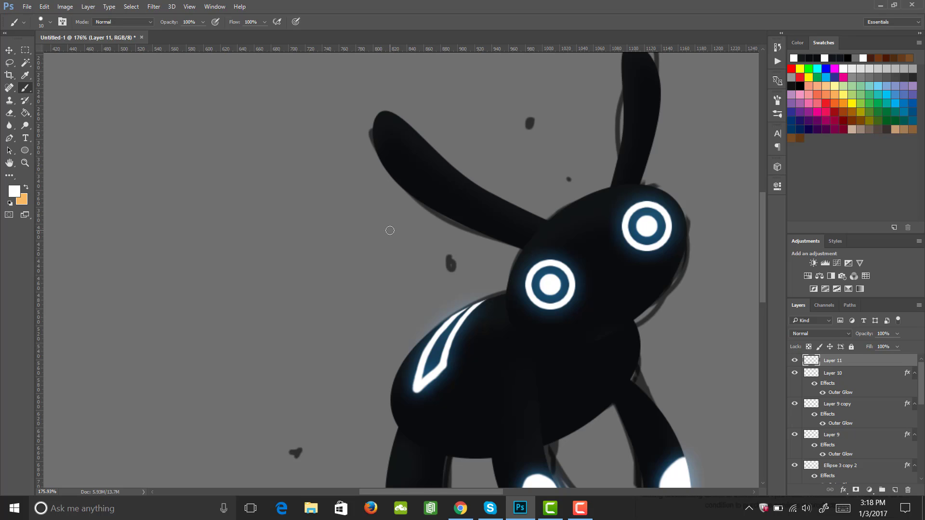
left_click_drag(390, 230, 512, 104)
key("ctrl+z")
left_click_drag(383, 220, 507, 99)
left_click_drag(411, 218, 513, 120)
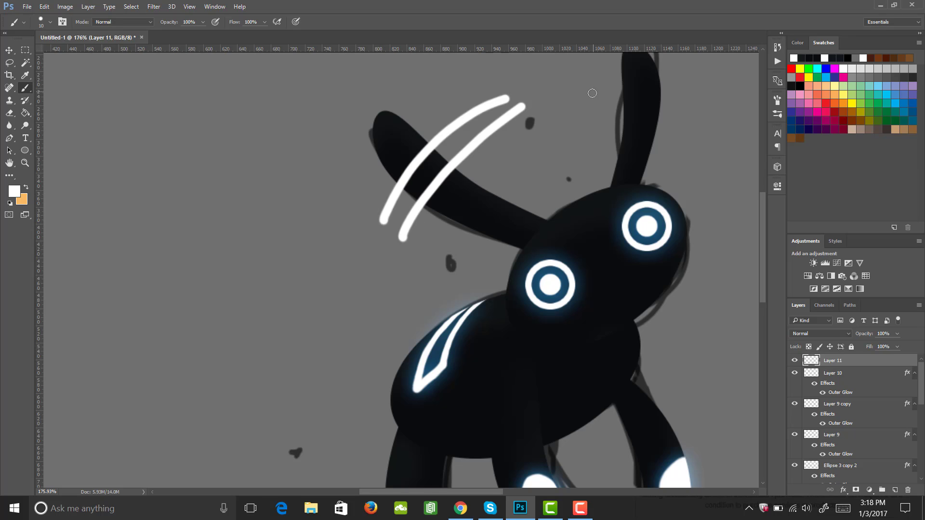
key("ctrl+z")
left_click_drag(414, 217, 513, 121)
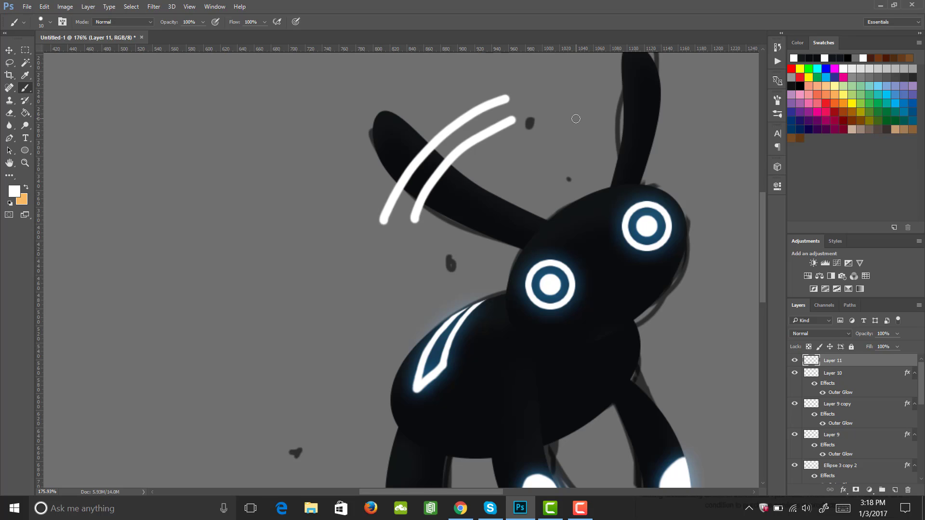
Paint two long parallel white strokes across the right ear on the same layer
key("g")
key("h")
mouse_move(570, 165)
left_mouse_down()
mouse_move(549, 189)
mouse_move(518, 191)
left_mouse_up()
key("b")
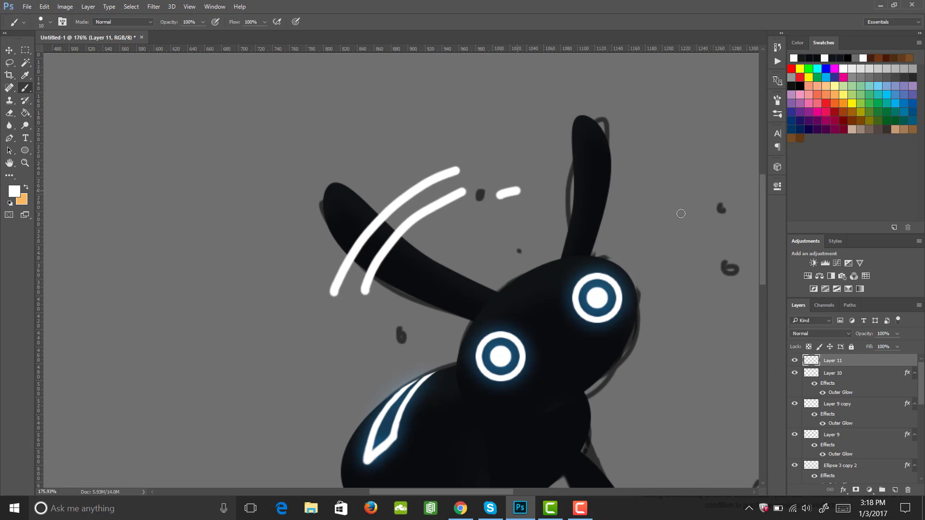
left_click_drag(680, 213, 745, 236)
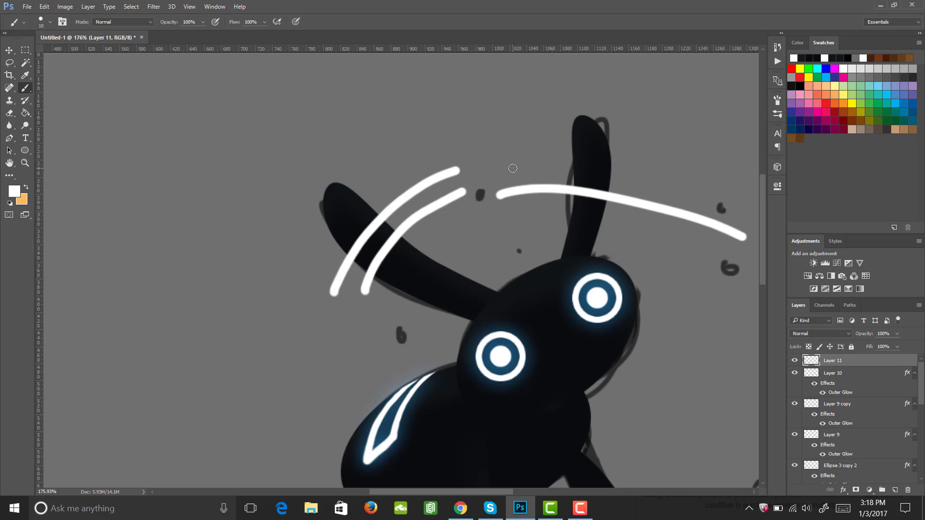
left_click_drag(513, 168, 759, 216)
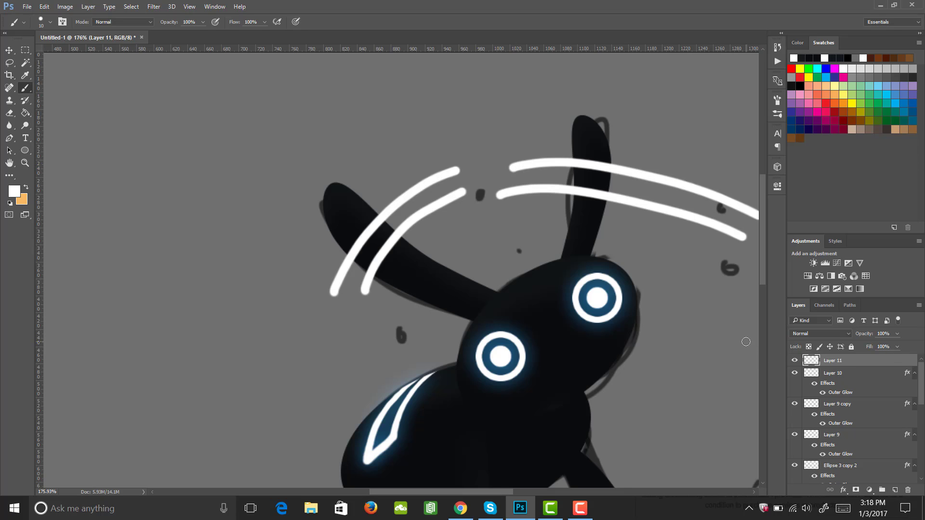
Apply an Outer Glow layer style to the ear stripe layer
left_click(842, 490)
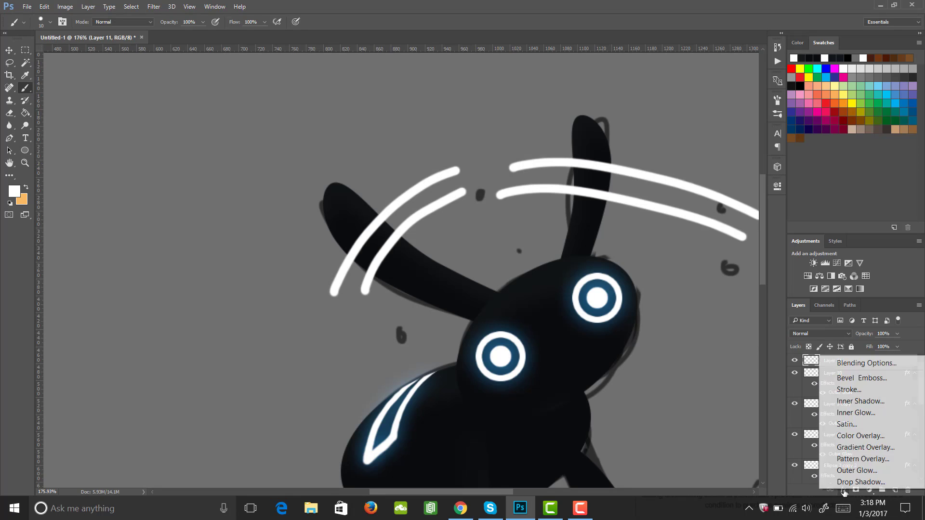
left_click(857, 470)
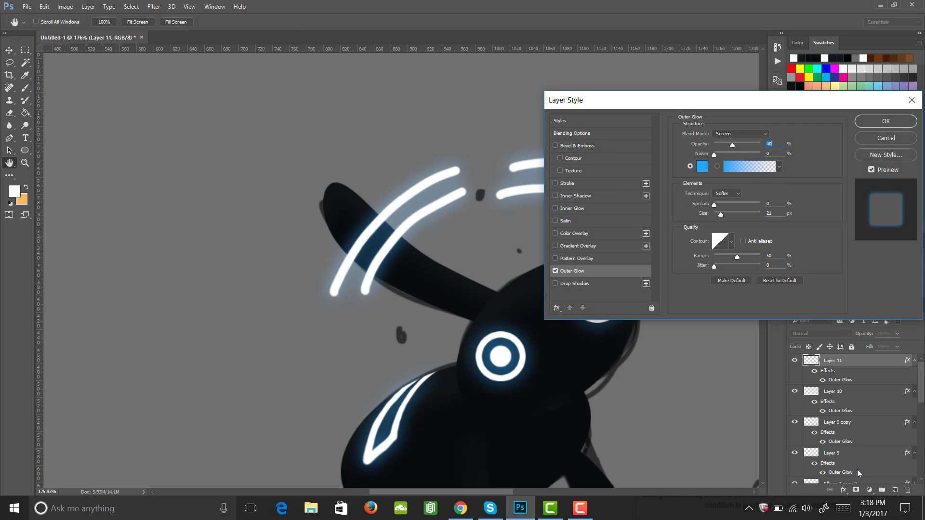
left_click(898, 125)
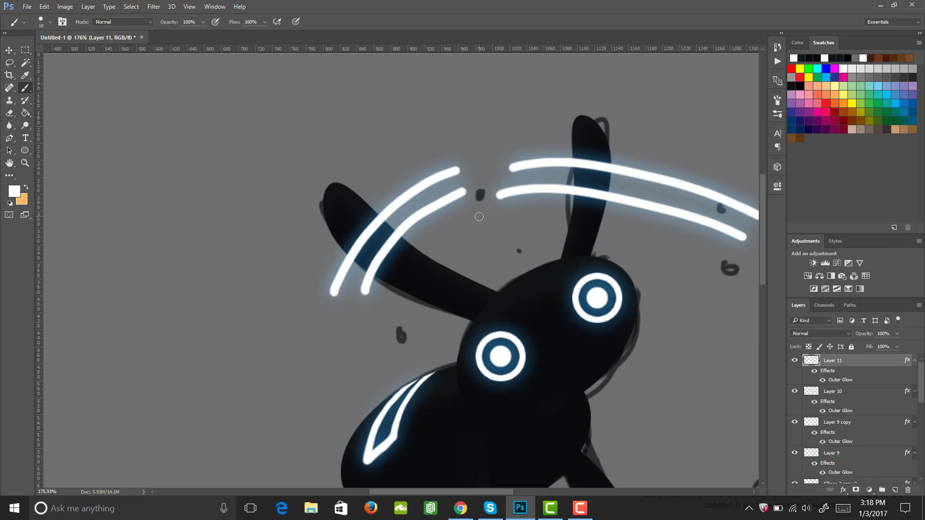
Load the ears' ellipse selection, delete the stripe parts outside the ears, and deselect
left_click_drag(918, 383, 920, 460)
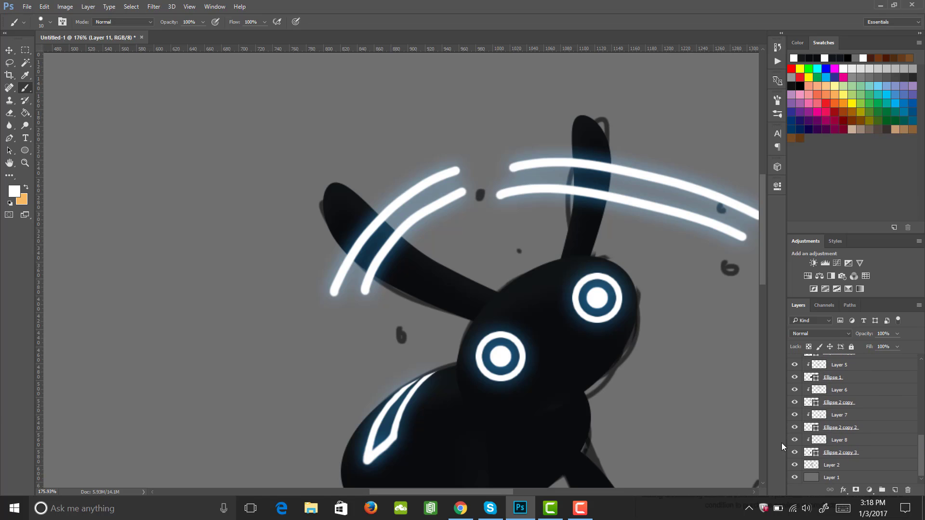
left_click(794, 402)
left_click(794, 402)
left_click(824, 406)
left_click(810, 405, "ctrl")
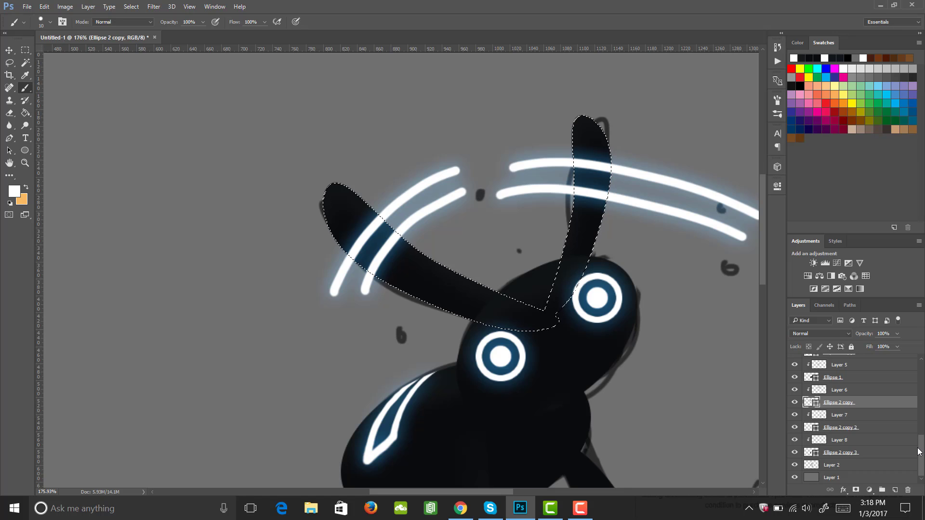
left_click_drag(920, 452, 924, 359)
left_click(867, 362)
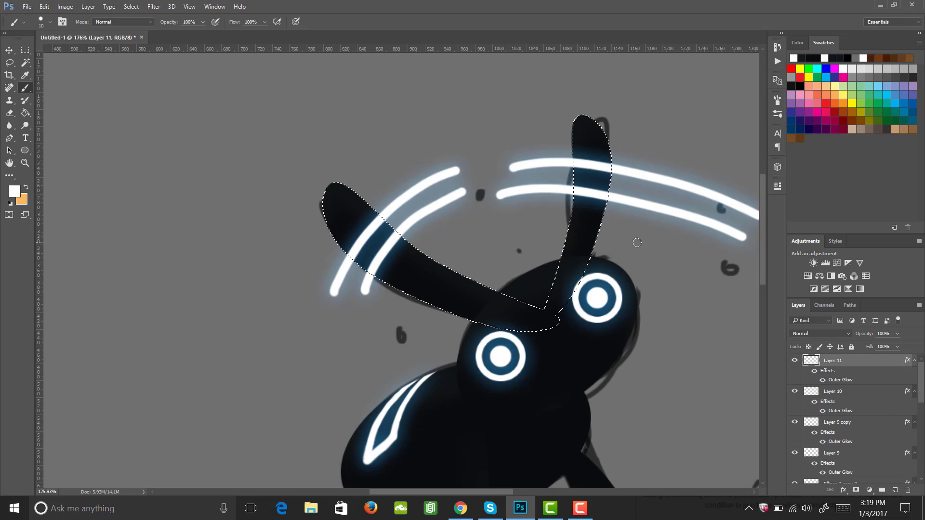
key("Delete")
key("m")
left_click(639, 264)
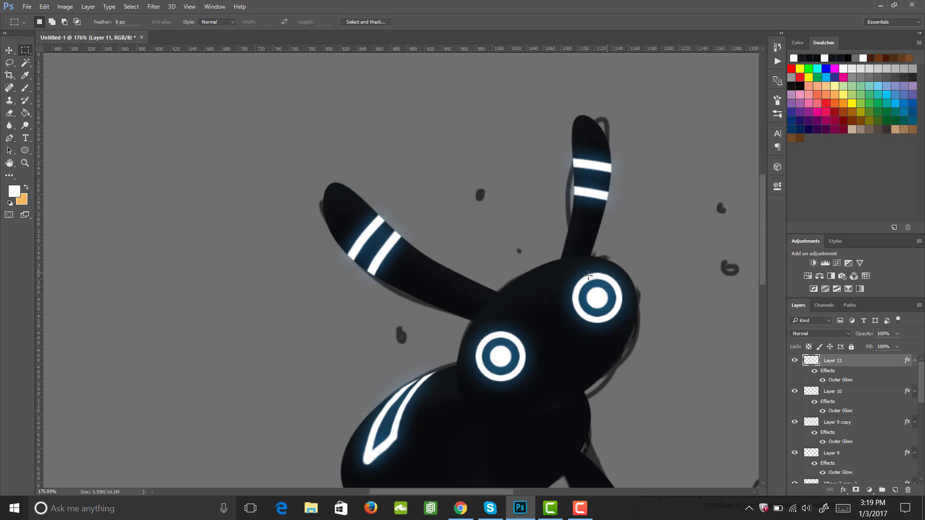
Select the background layer and darken it with Hue/Saturation, setting Lightness to -49
key("z")
left_click_drag(503, 235, 472, 234)
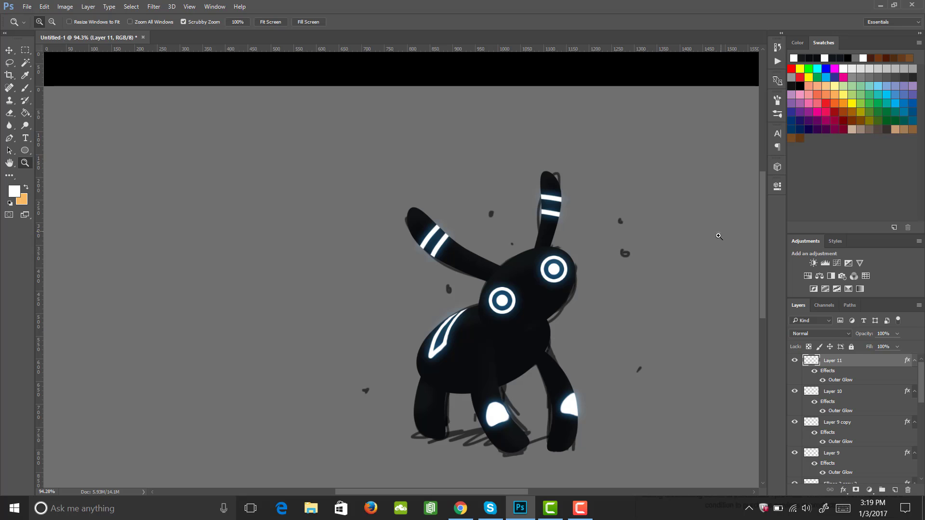
scroll(760, 249, "down", 2)
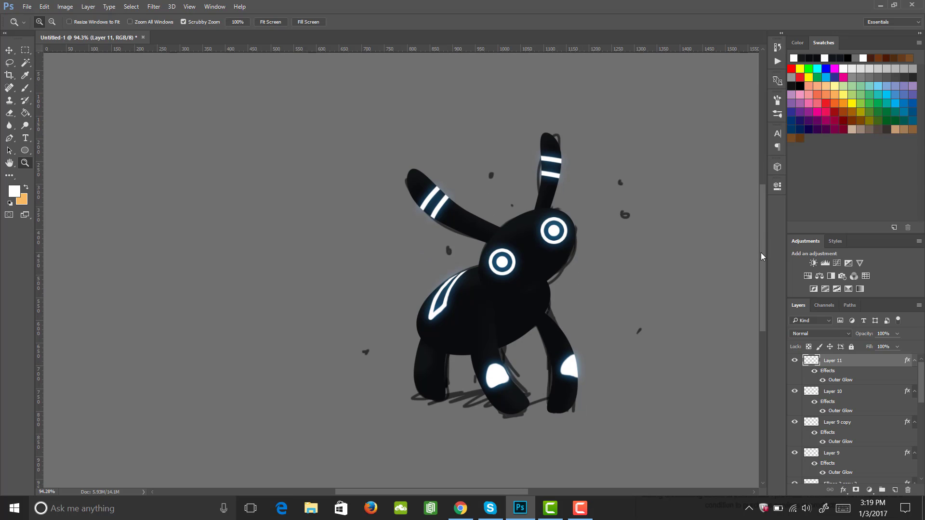
mouse_move(646, 280)
left_mouse_down()
mouse_move(617, 279)
mouse_move(645, 292)
left_mouse_up()
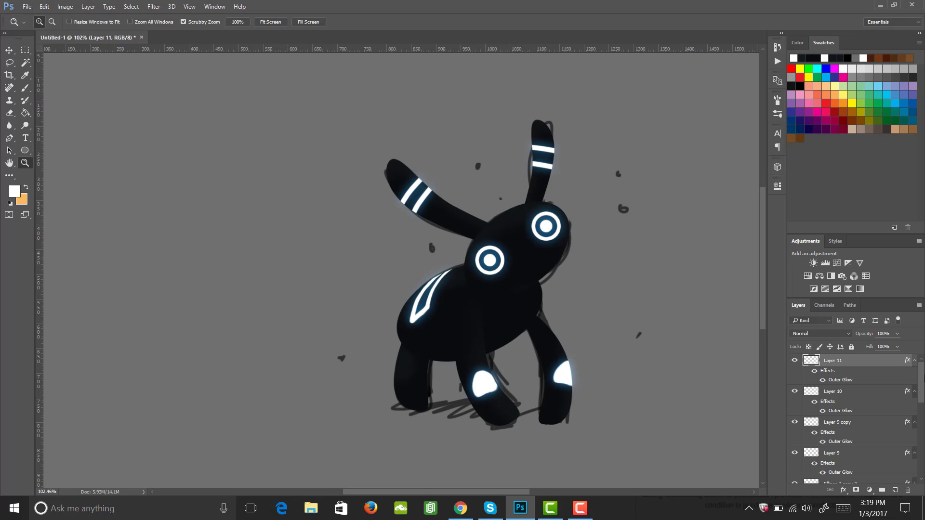
scroll(922, 378, "down", 10)
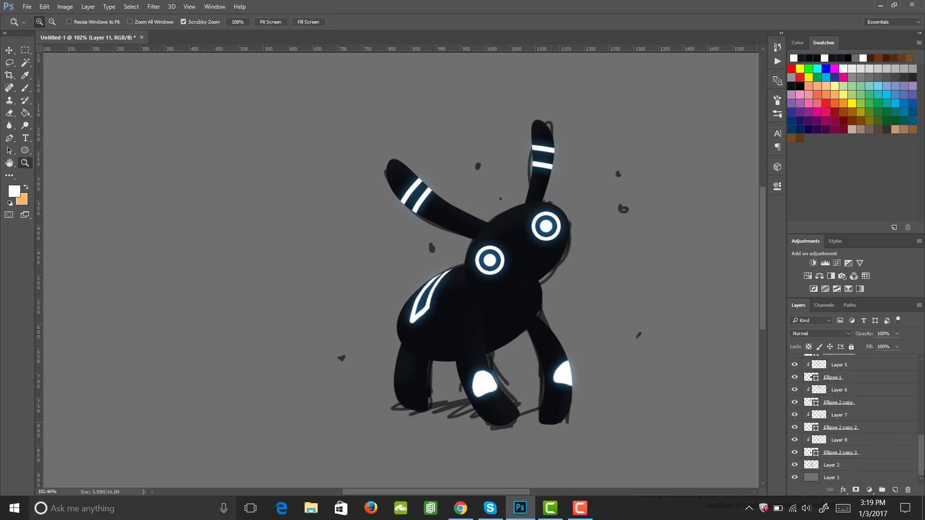
left_click(838, 477)
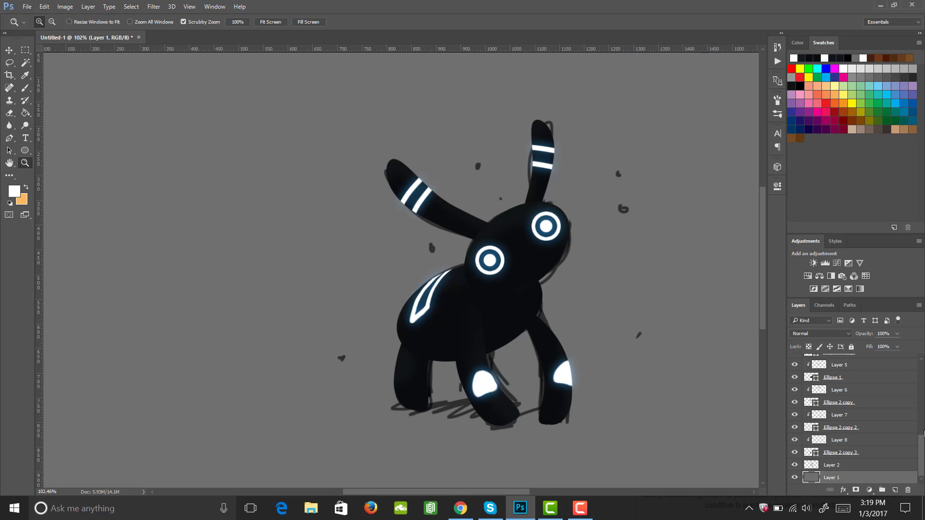
key("ctrl+u")
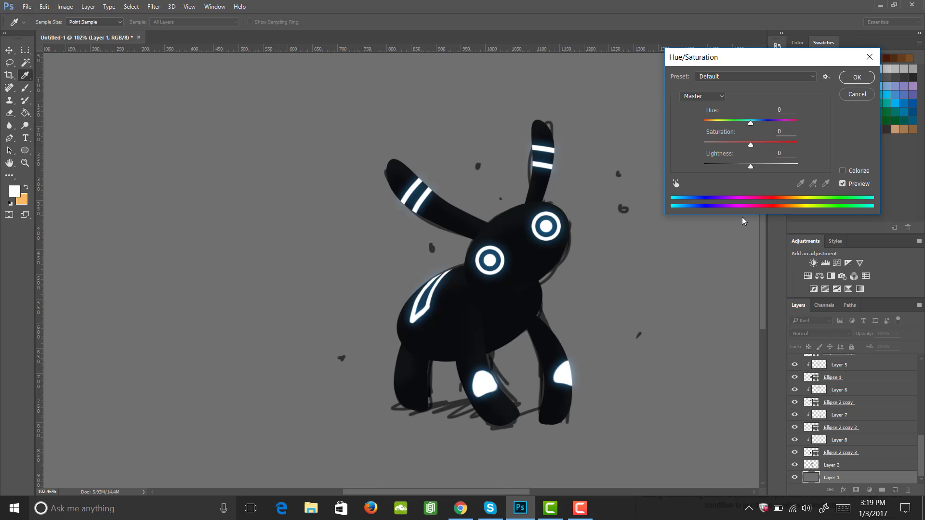
left_click_drag(750, 166, 728, 174)
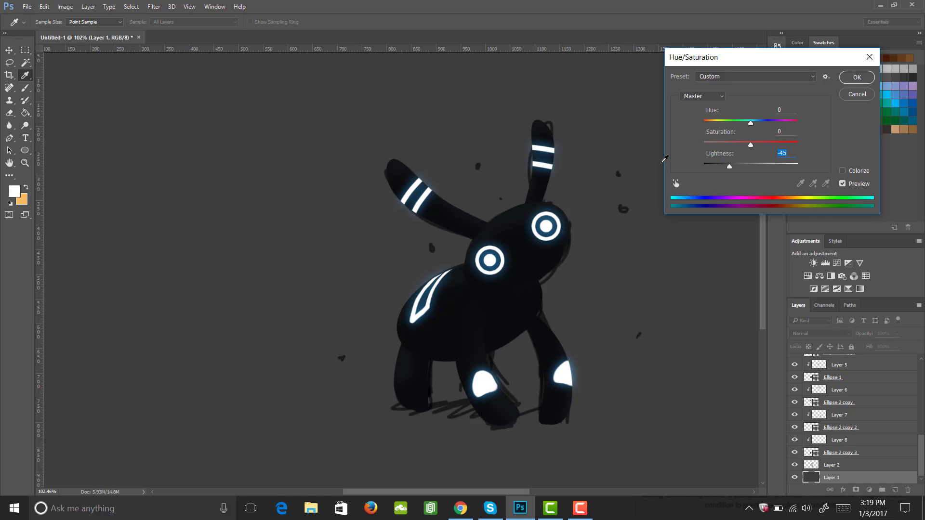
Add a new layer and paint a large soft white glow spot centred behind the creature with a soft round brush
left_click(856, 78)
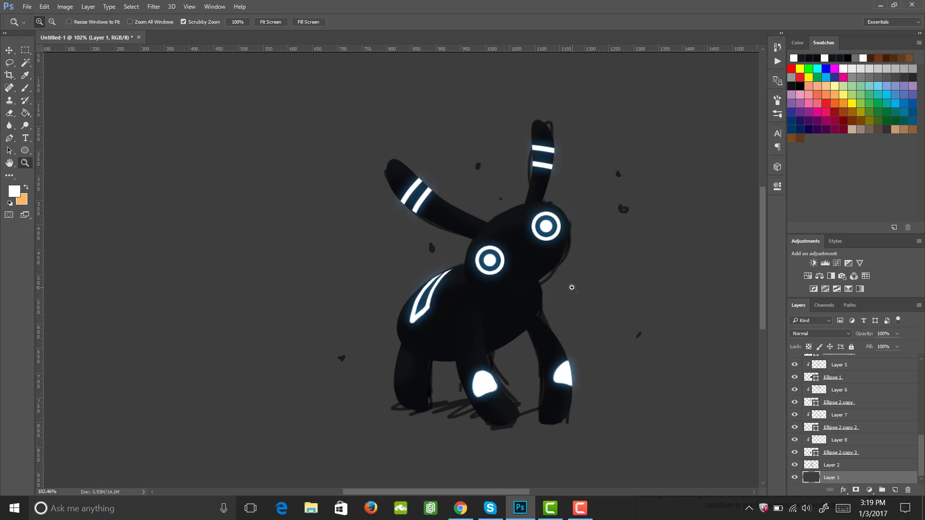
scroll(572, 288, "down", 3)
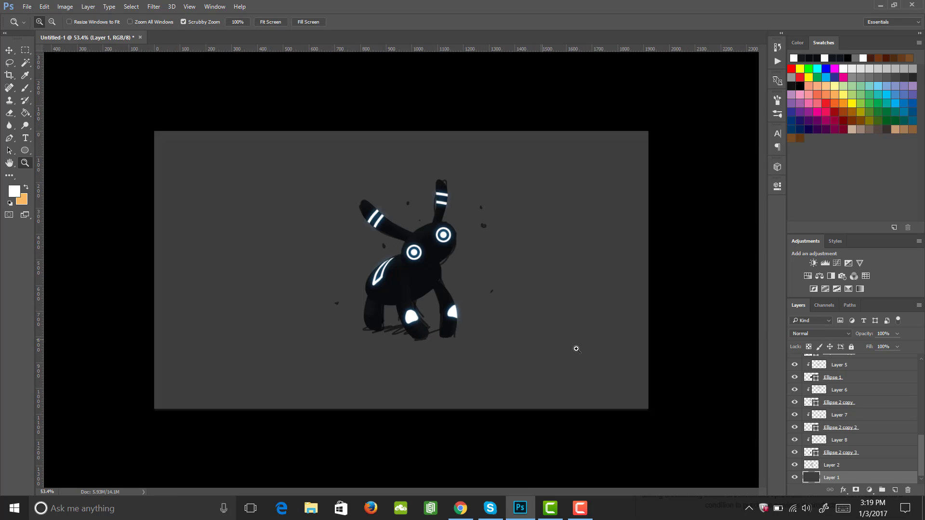
left_click(894, 490)
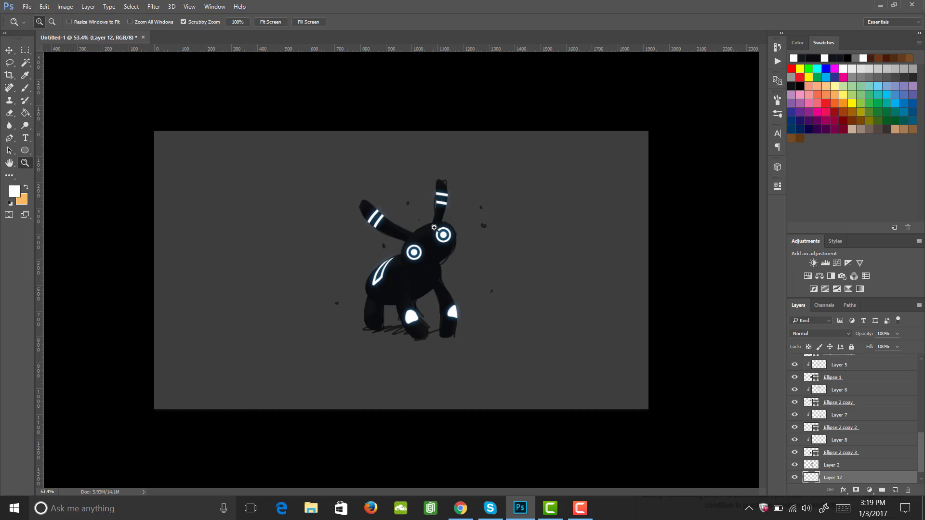
key("b")
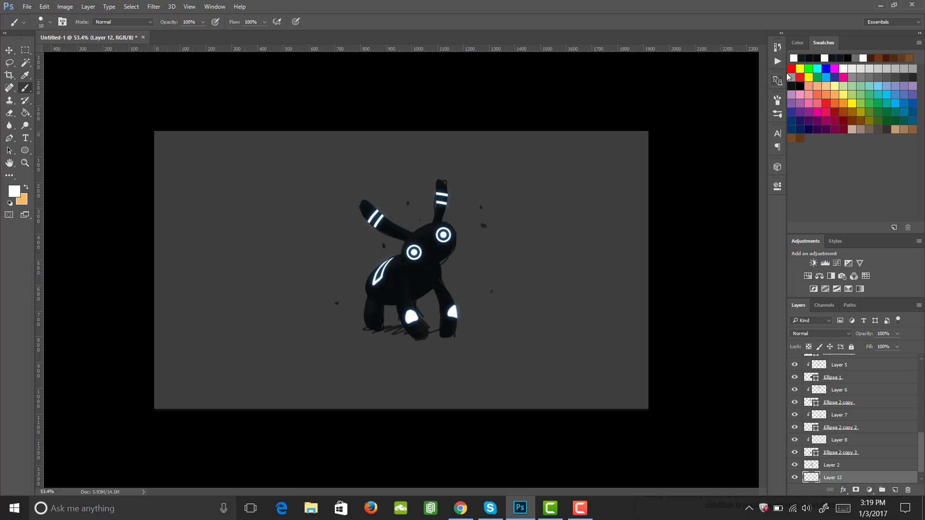
left_click(777, 101)
left_click(673, 115)
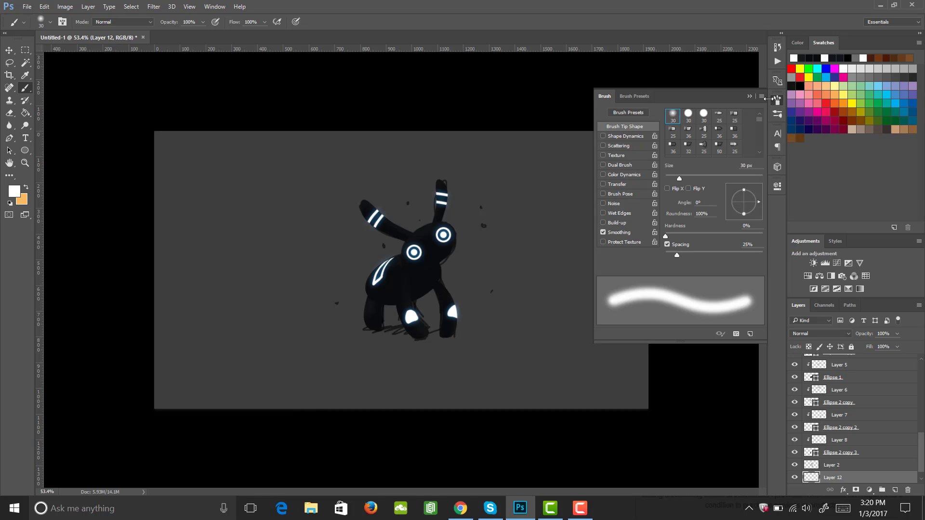
left_click(775, 99)
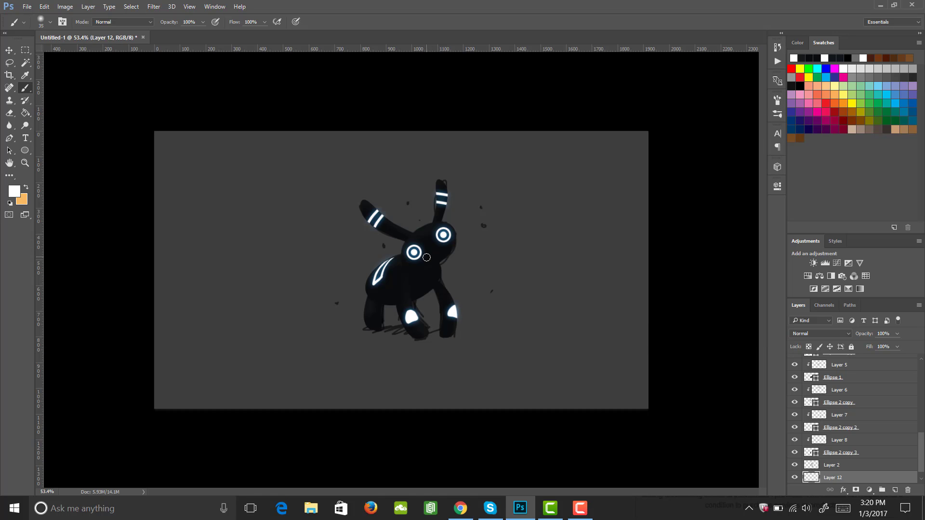
key("bracketright")
key("bracketright")
key("bracketright")
key("bracketright")
key("bracketright")
key("bracketright")
key("bracketright")
key("bracketright")
key("bracketright")
key("bracketright")
key("bracketright")
key("bracketright")
key("bracketright")
key("bracketright")
key("bracketright")
key("bracketright")
key("bracketright")
key("bracketright")
key("bracketright")
key("bracketright")
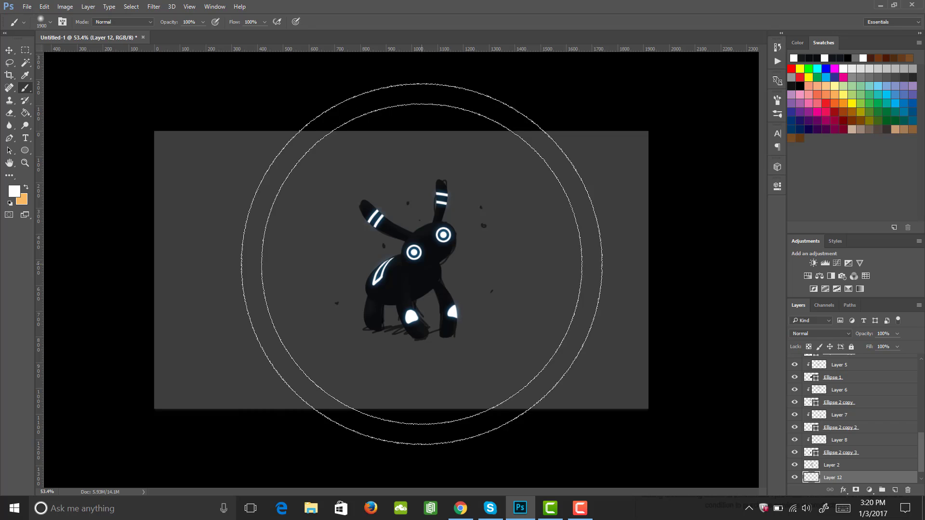
key("bracketright")
left_click(421, 265)
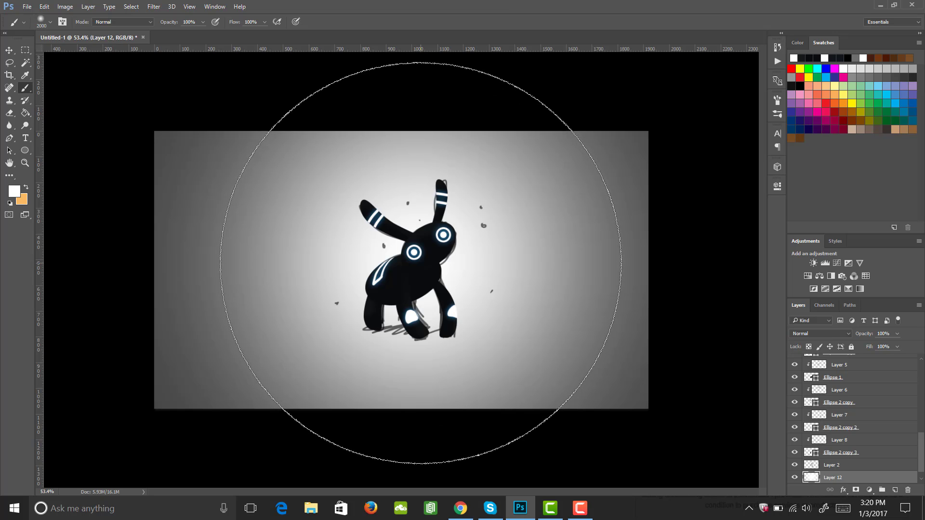
key("ctrl+z")
key("bracketleft")
key("bracketleft")
key("bracketleft")
key("bracketleft")
key("bracketleft")
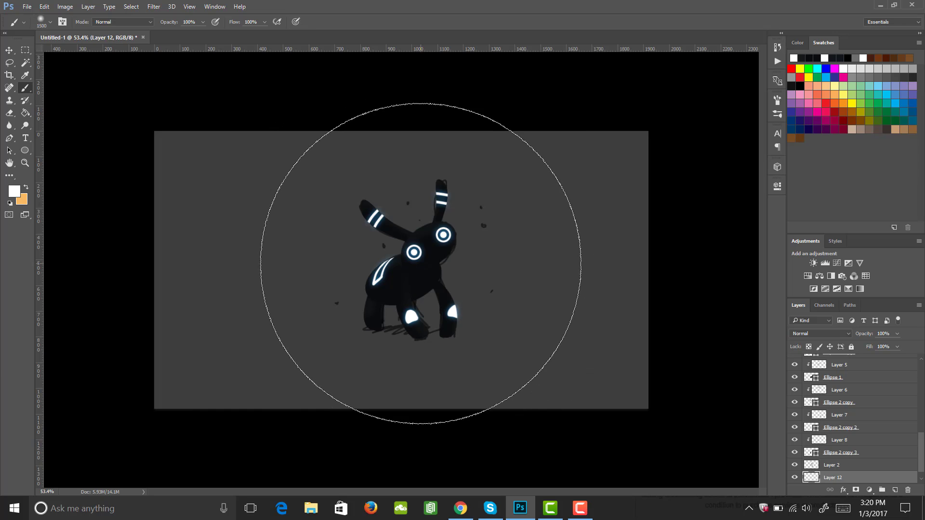
left_click(415, 270)
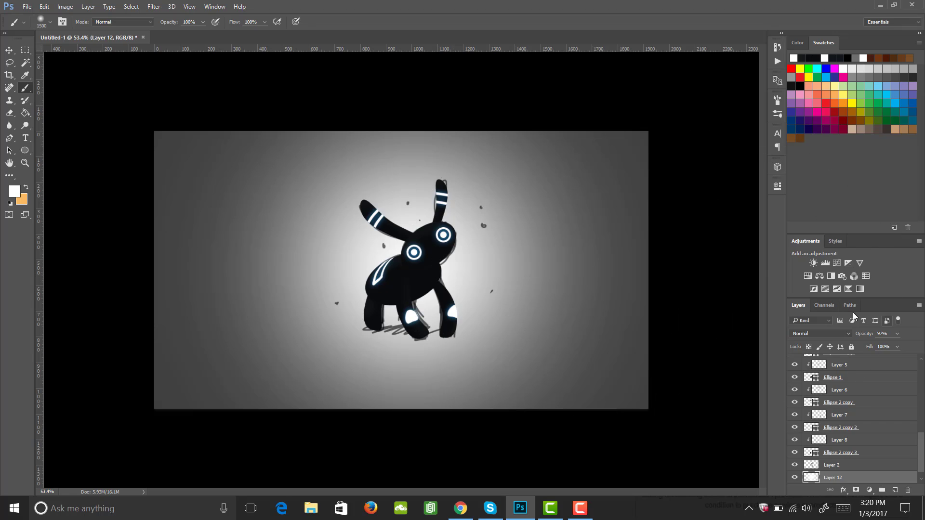
Lower the glow layer's opacity to 39%
left_click(897, 333)
mouse_move(882, 348)
left_mouse_down()
mouse_move(849, 348)
mouse_move(870, 346)
left_mouse_up()
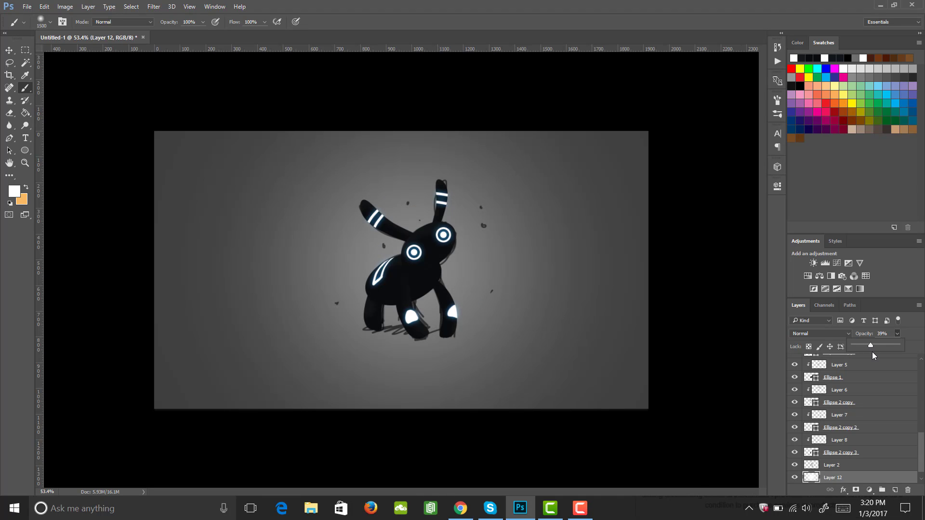
left_click(891, 338)
Merge the glow layer with the background layer
scroll(921, 456, "down", 1)
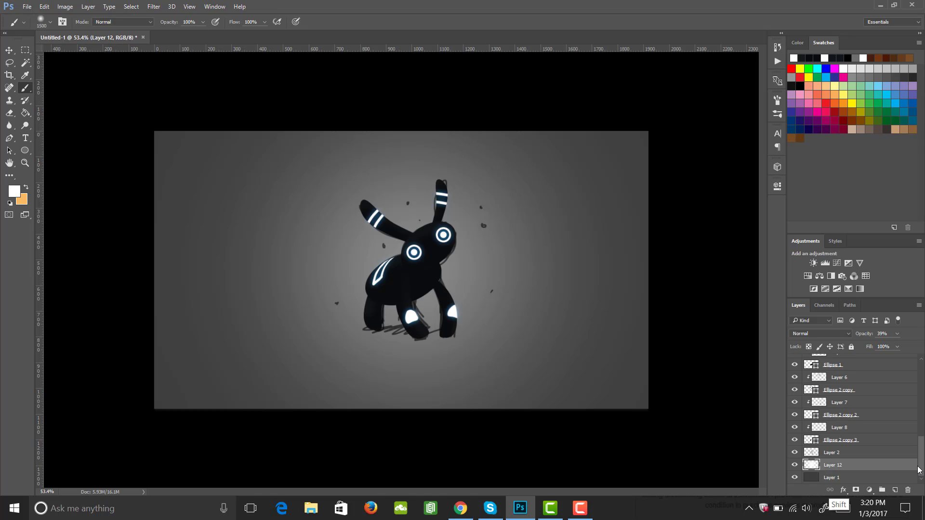
left_click(838, 478, "shift")
right_click(838, 481)
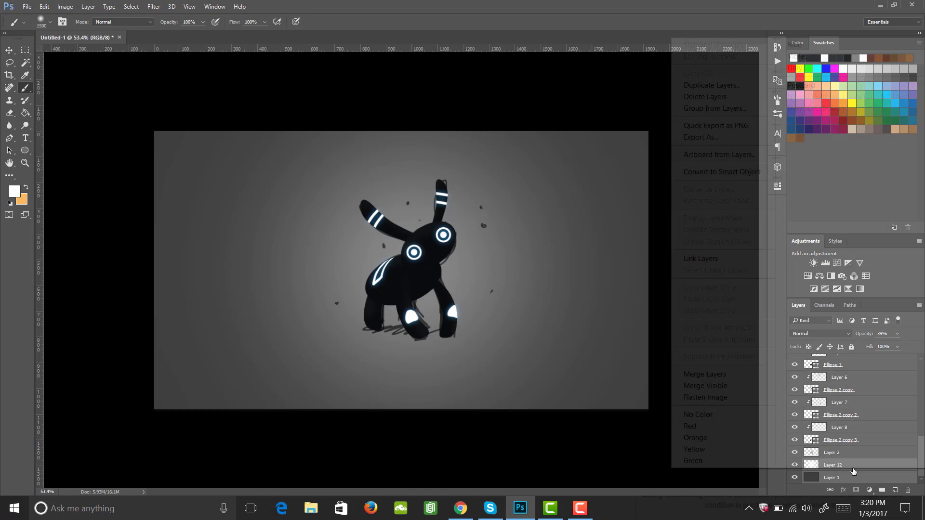
left_click(732, 375)
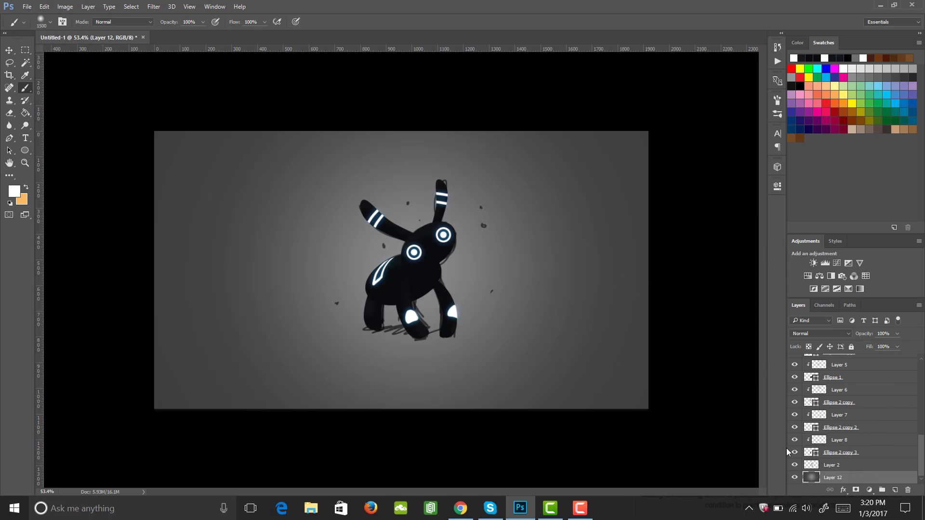
Darken the merged background with Hue/Saturation, setting Lightness to -20
left_click(795, 477)
left_click(795, 477)
key("ctrl+u")
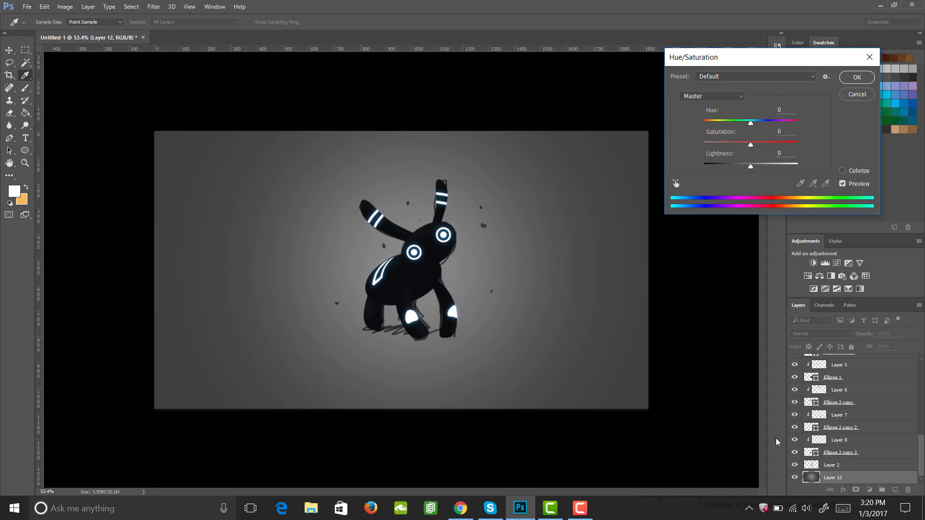
left_click_drag(750, 166, 742, 170)
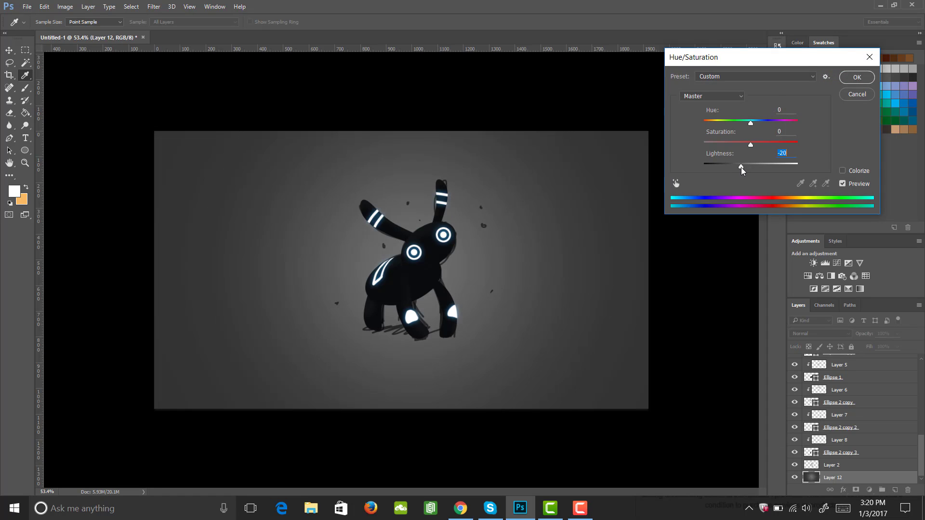
left_click(856, 78)
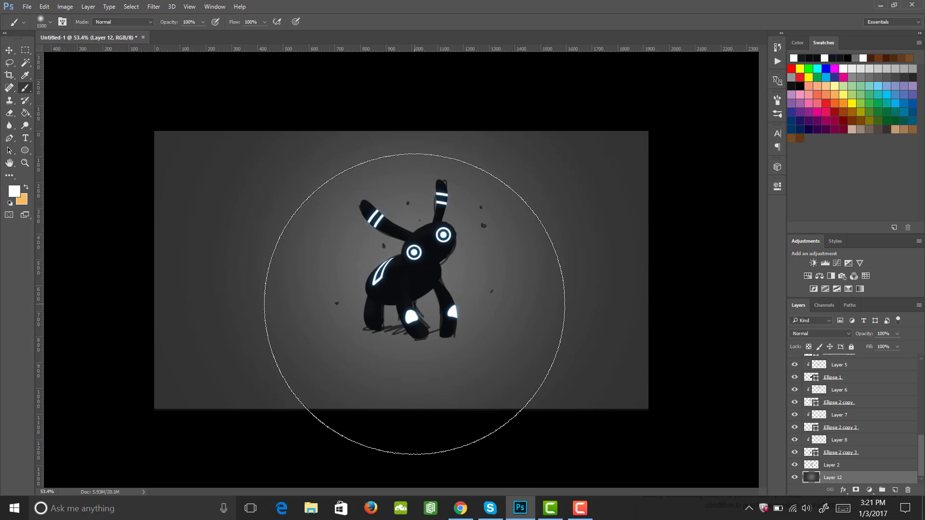
Set the foreground colour to 000000, add a new layer, and paint a soft black spot near the creature's head
left_click(14, 191)
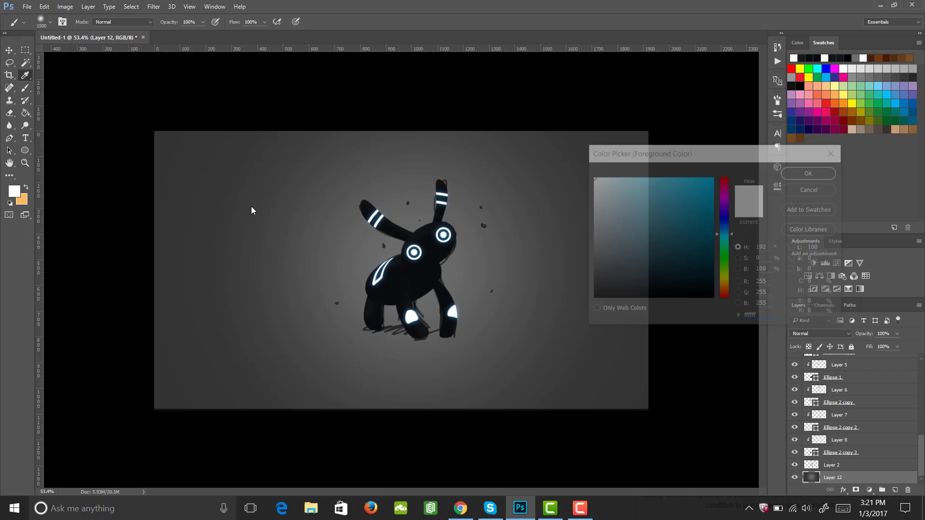
type("000000")
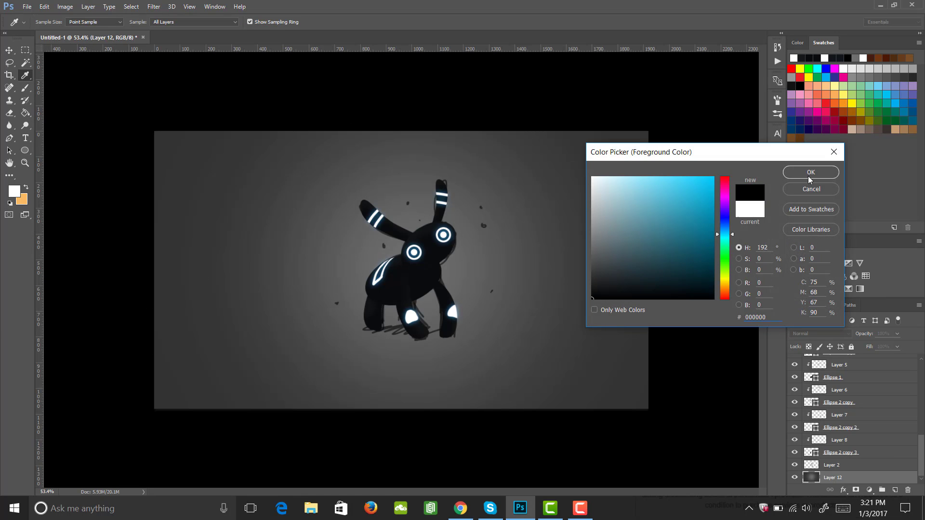
left_click(809, 173)
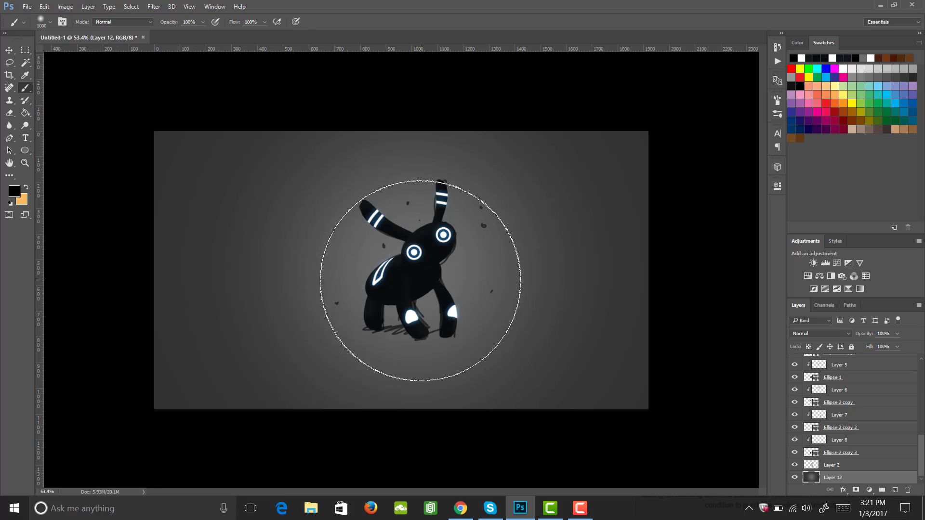
key("bracketleft")
key("bracketleft")
key("bracketleft")
key("bracketleft")
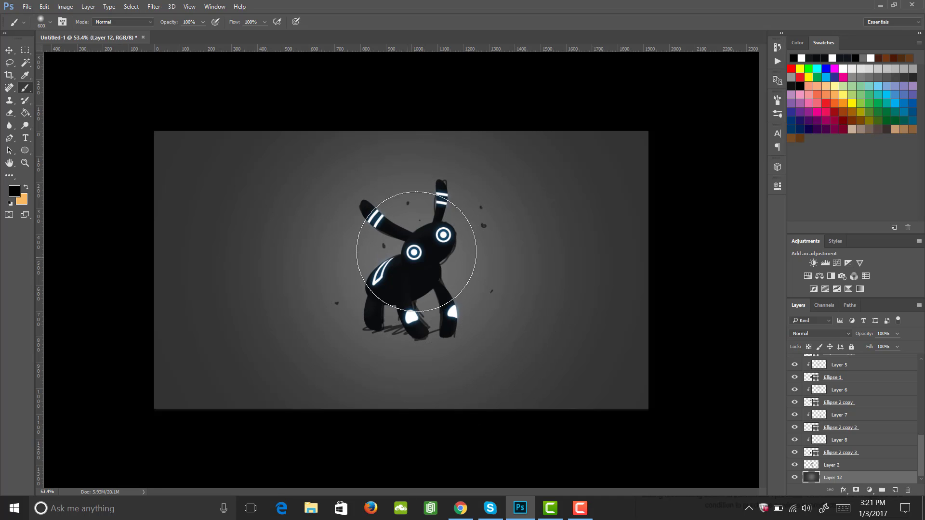
left_click(894, 490)
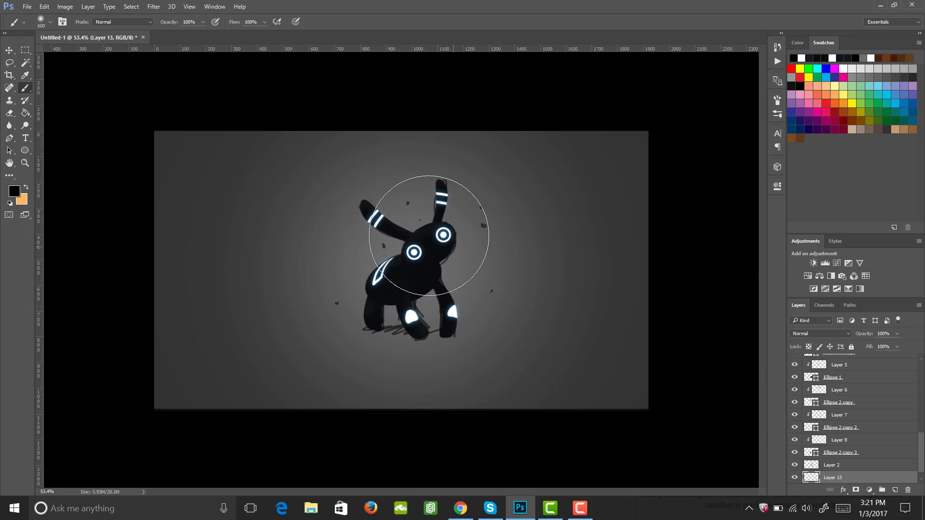
mouse_move(429, 236)
left_mouse_down()
mouse_move(392, 268)
mouse_move(426, 295)
mouse_move(439, 233)
left_mouse_up()
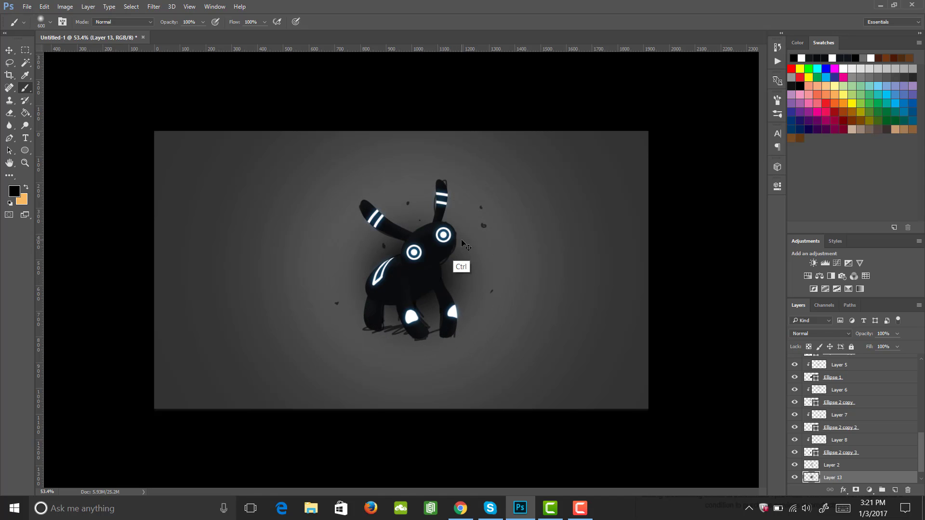
Transform the black spot into a wide, flat ellipse and move it beneath the creature's feet as a ground shadow
key("ctrl+t")
left_click_drag(416, 148, 425, 371)
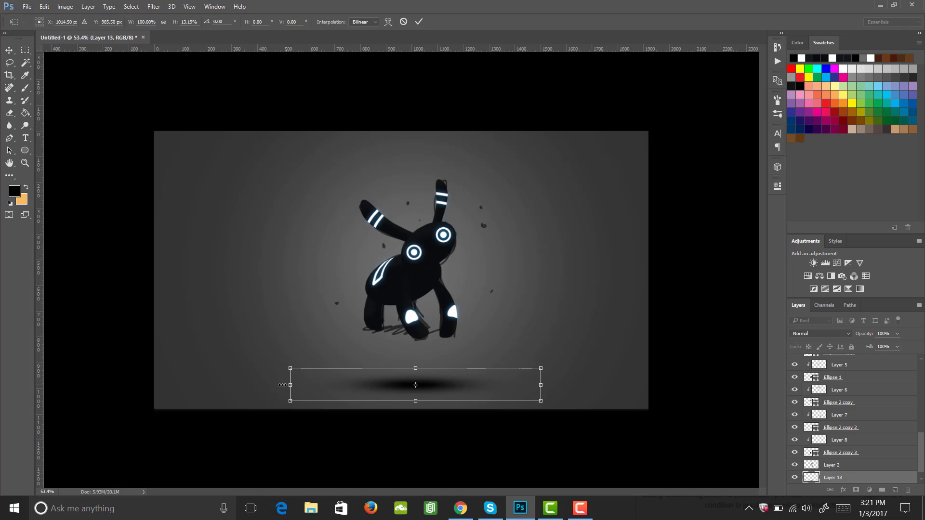
left_click_drag(291, 385, 257, 390)
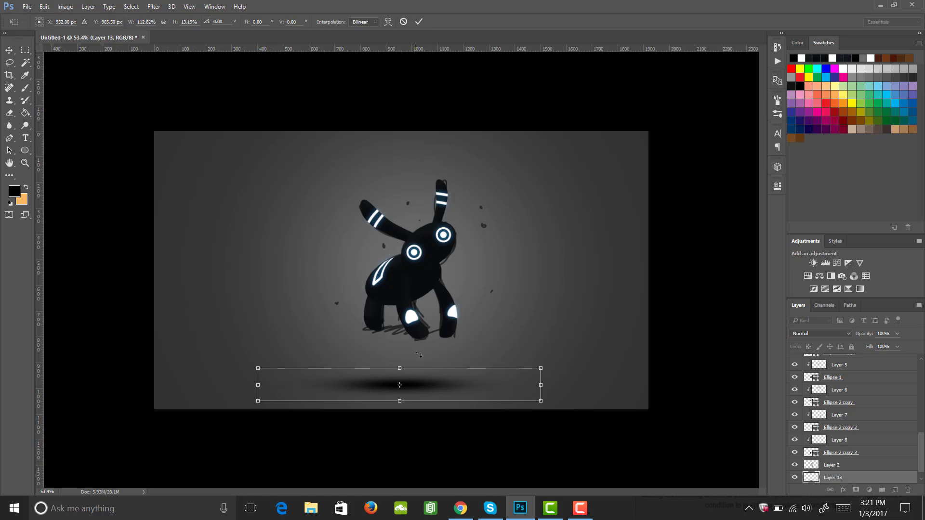
left_click_drag(399, 363, 399, 352)
key("Return")
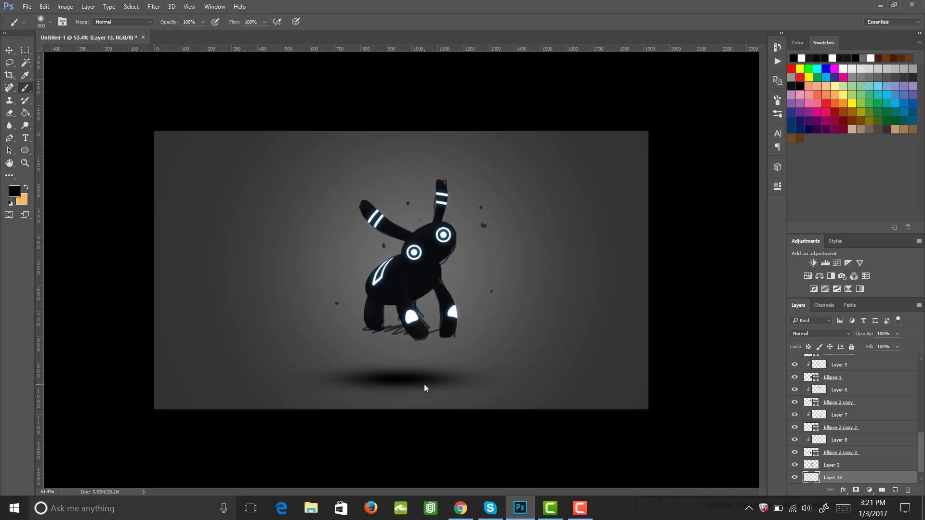
key("v")
left_click_drag(405, 380, 419, 335)
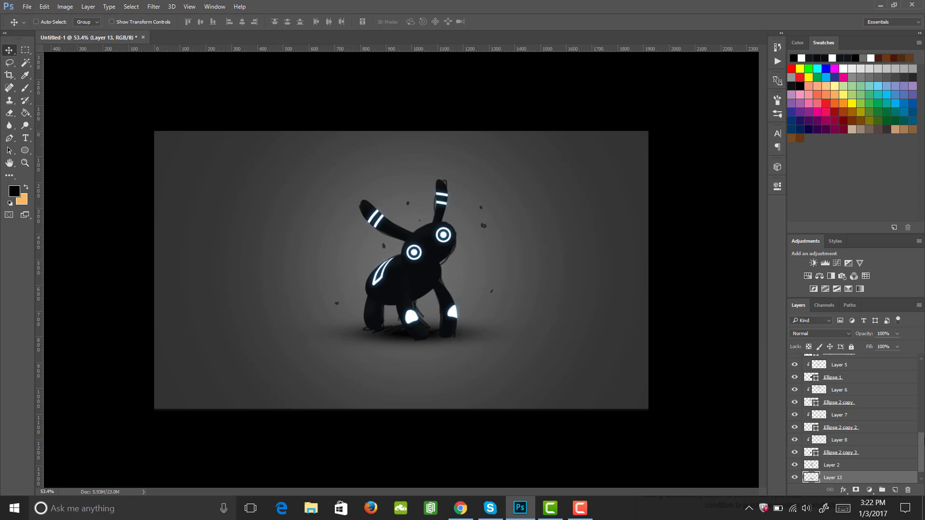
On the glowing ear stripe layer, paint a few tiny white glowing specks beside the creature's head with a small brush
left_click_drag(921, 454, 923, 384)
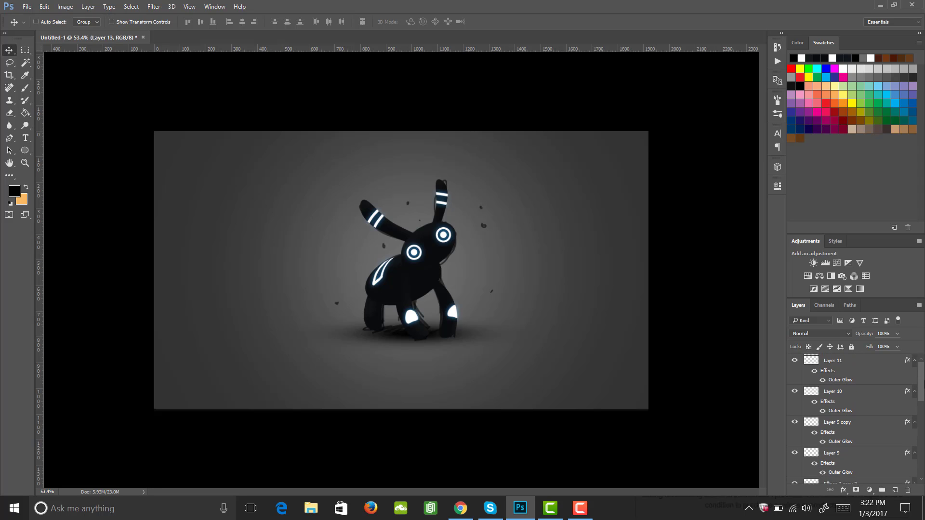
left_click(833, 362)
left_click(794, 361)
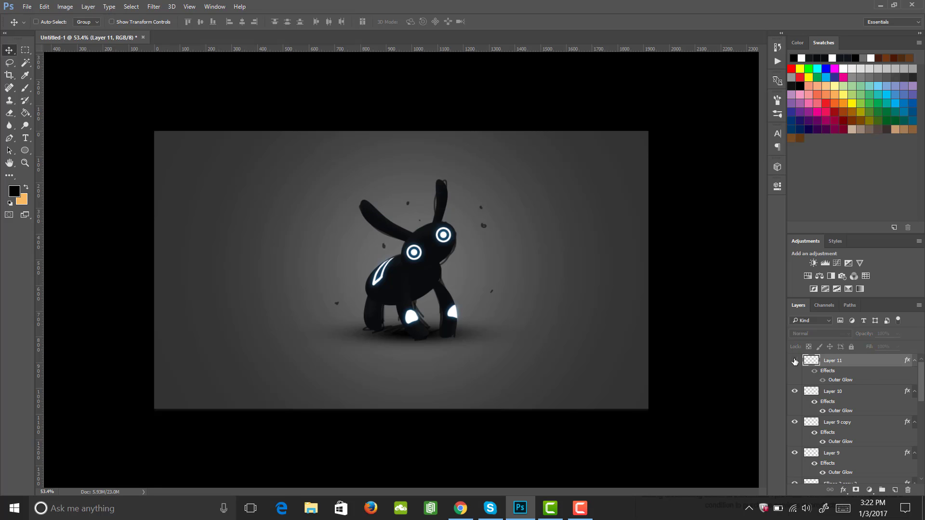
left_click(795, 361)
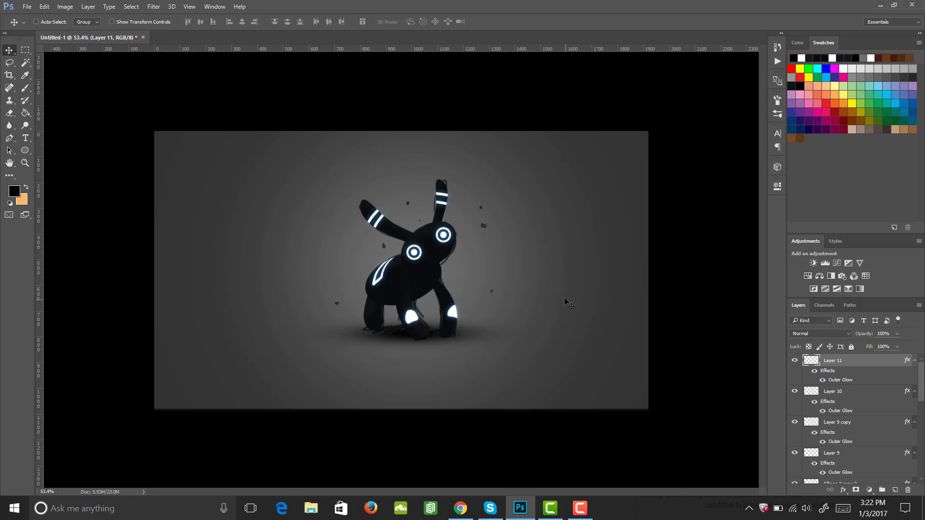
key("b")
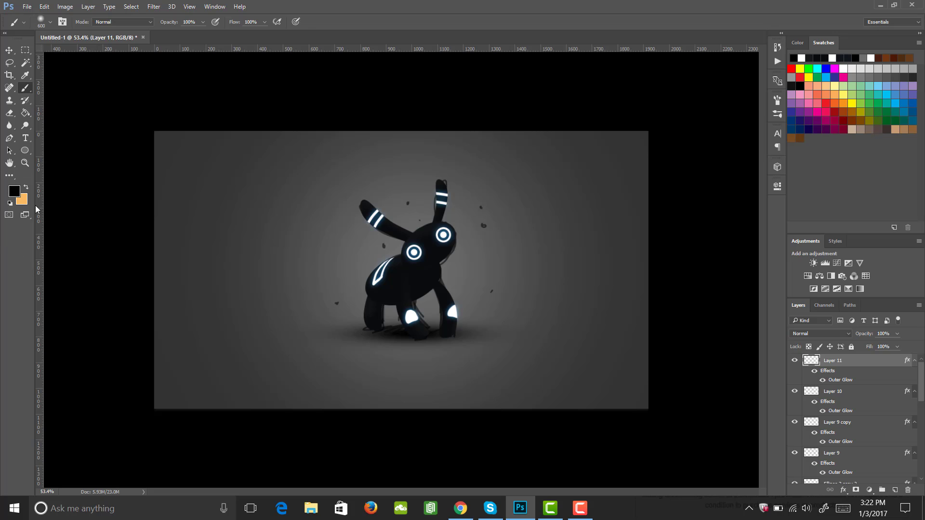
key("i")
left_click(14, 191)
mouse_move(586, 209)
left_mouse_down()
mouse_move(595, 181)
mouse_move(586, 162)
left_mouse_up()
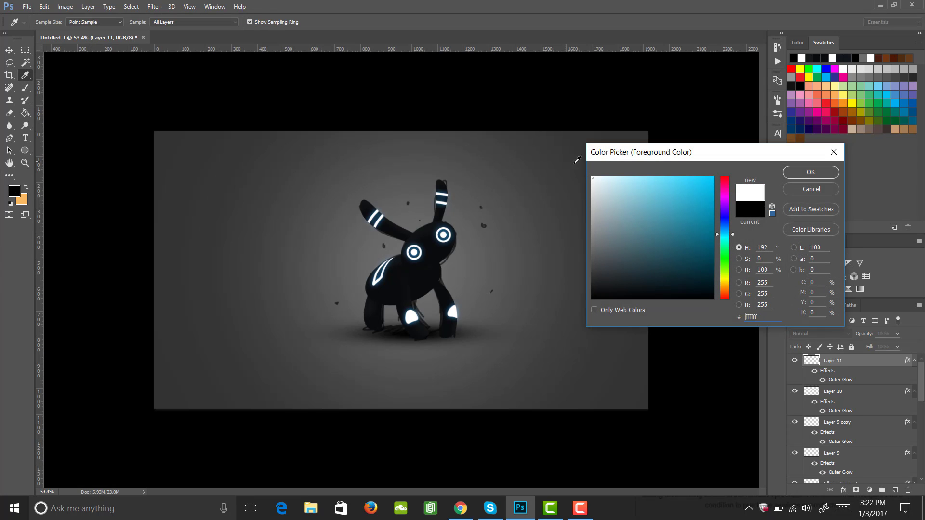
left_click(811, 172)
key("bracketleft")
key("bracketleft")
key("bracketleft")
key("bracketleft")
key("bracketleft")
key("bracketleft")
key("bracketleft")
key("bracketleft")
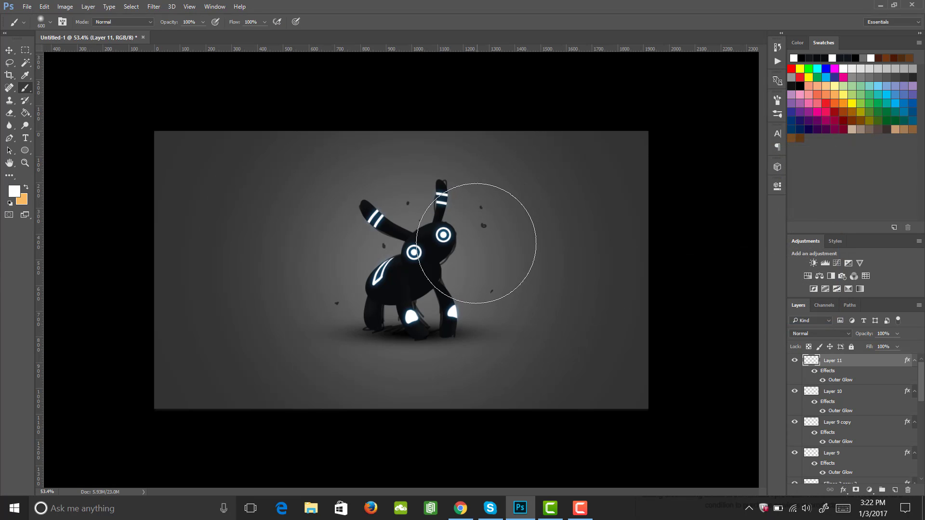
key("bracketleft")
key("bracketleft")
key("bracketleft")
key("bracketleft")
key("bracketleft")
key("bracketleft")
key("bracketleft")
key("bracketleft")
key("bracketleft")
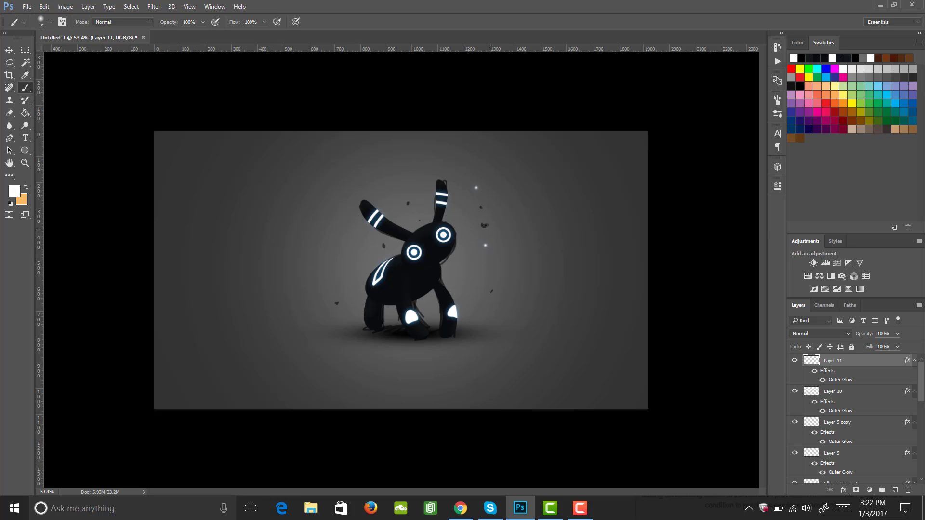
Zoom in on the creature and undo the last painted speck
key("z")
mouse_move(487, 225)
left_mouse_down()
mouse_move(504, 219)
mouse_move(495, 226)
left_mouse_up()
key("ctrl+z")
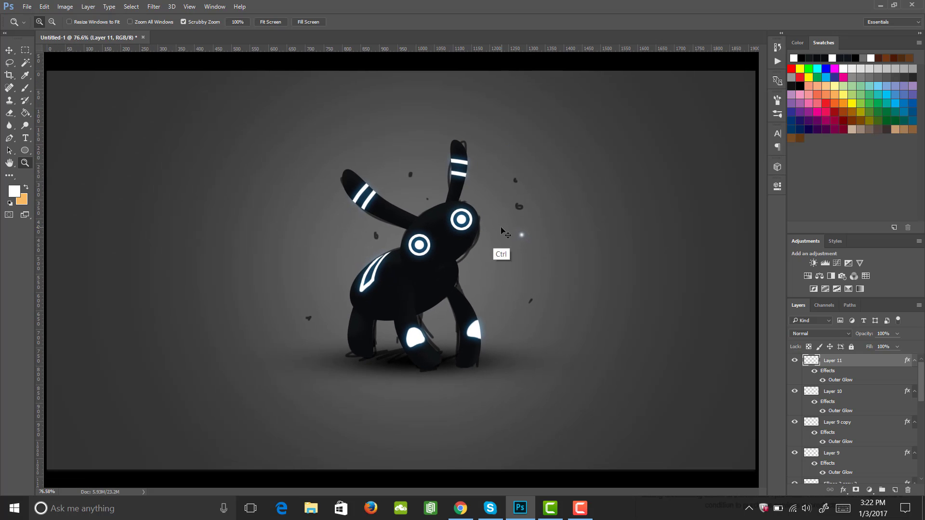
Undo one more speck, then paint four small white specks around the creature's head and ears on a new layer
key("ctrl+alt+z")
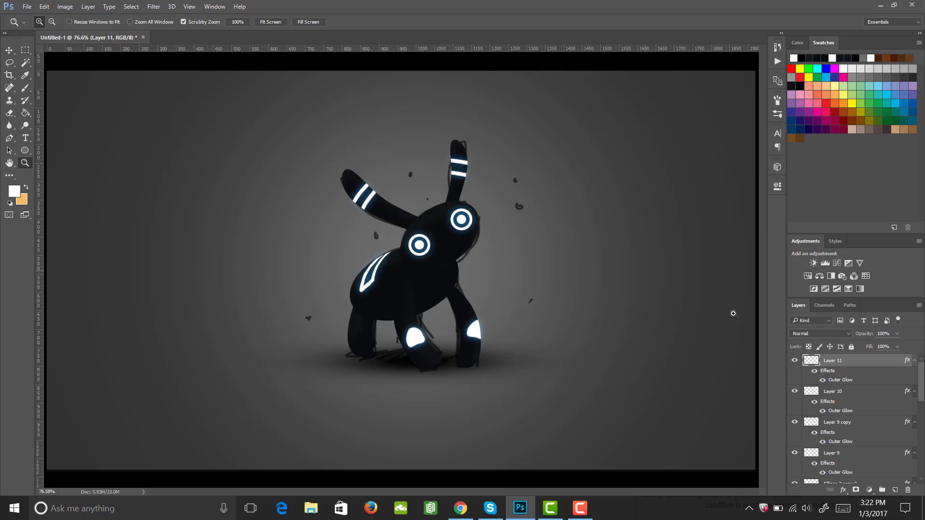
left_click(894, 490)
key("b")
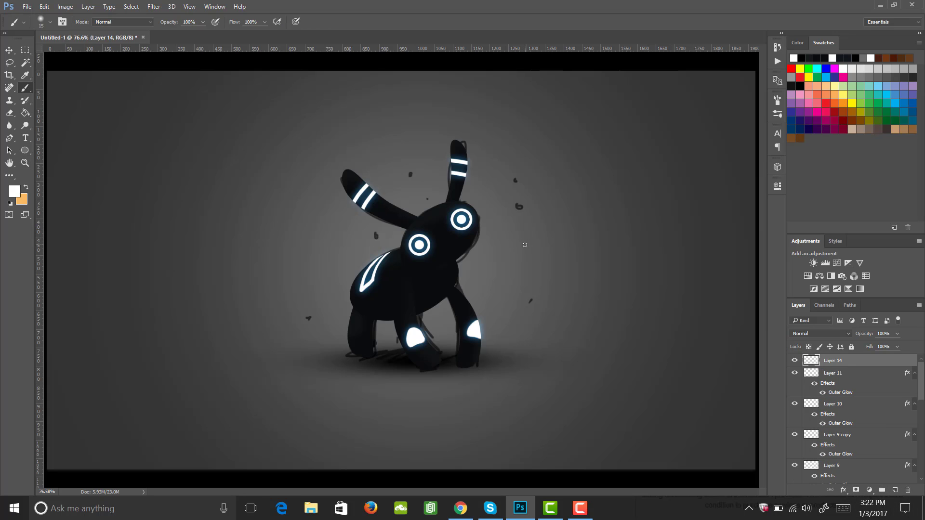
left_click(337, 234)
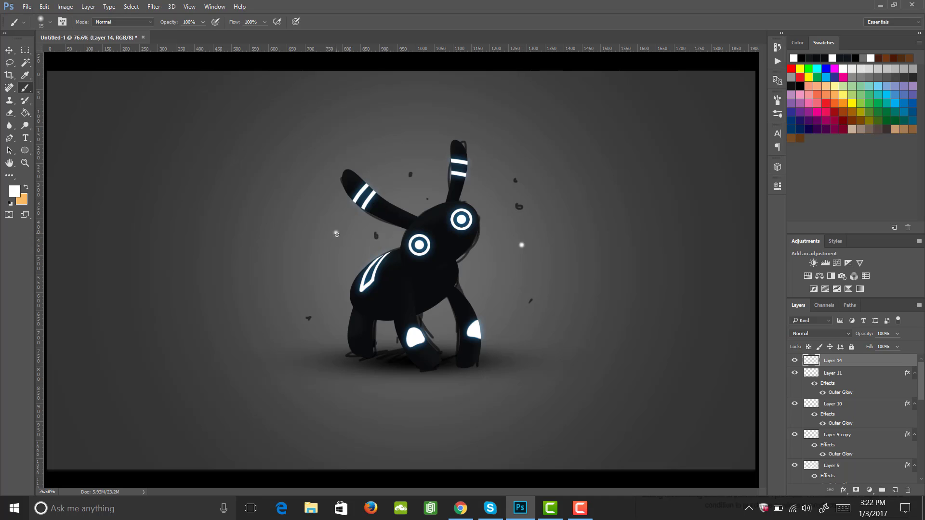
left_click(389, 169)
left_click(417, 158)
key("ctrl+z")
left_click(525, 102)
Add an Outer Glow style to the new specks layer with its opacity set to 100%
left_click(842, 490)
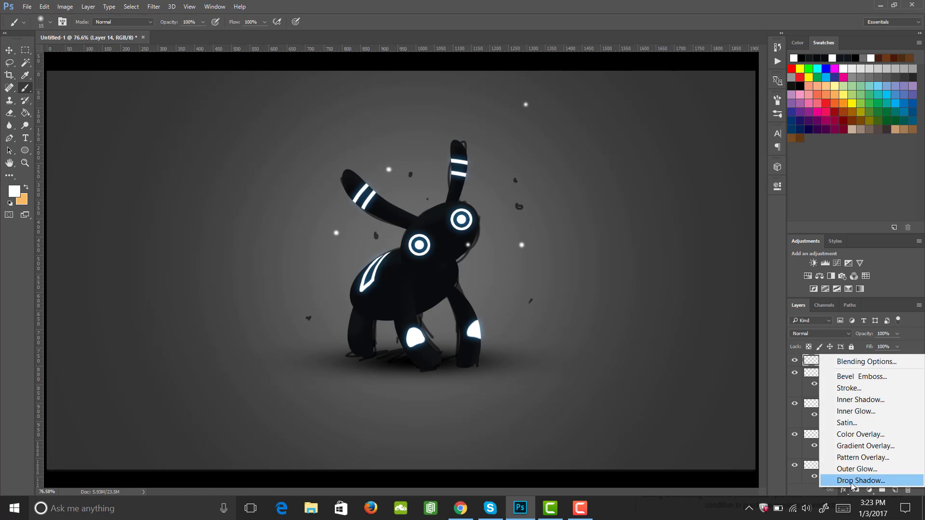
left_click(855, 469)
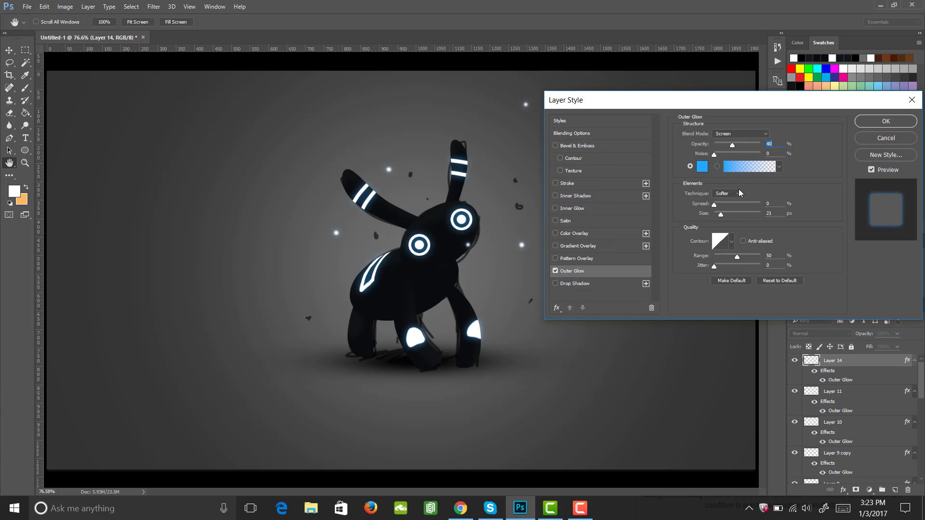
left_click_drag(733, 145, 776, 153)
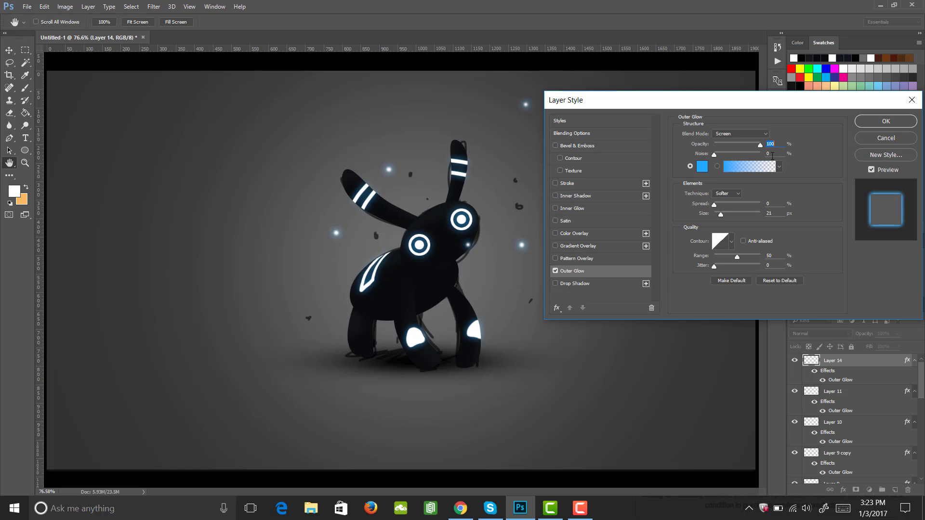
left_click(871, 126)
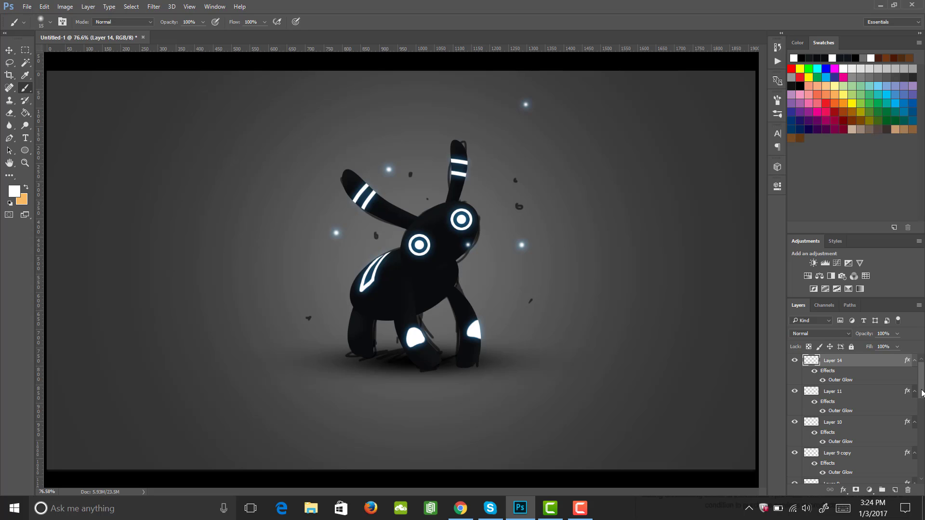
Duplicate the creature's Layer 2 and hide the original Layer 2
left_click_drag(922, 390, 923, 476)
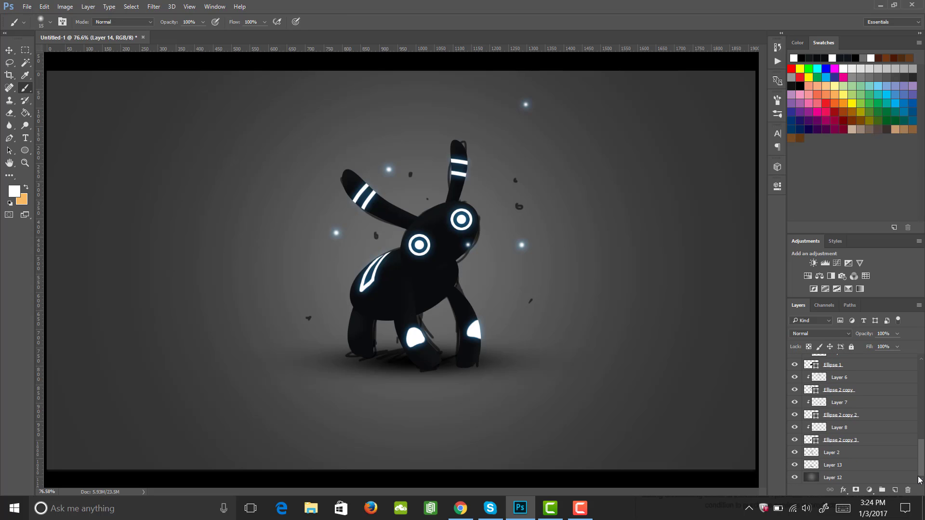
left_click(795, 452)
left_click(794, 452)
left_click(836, 456)
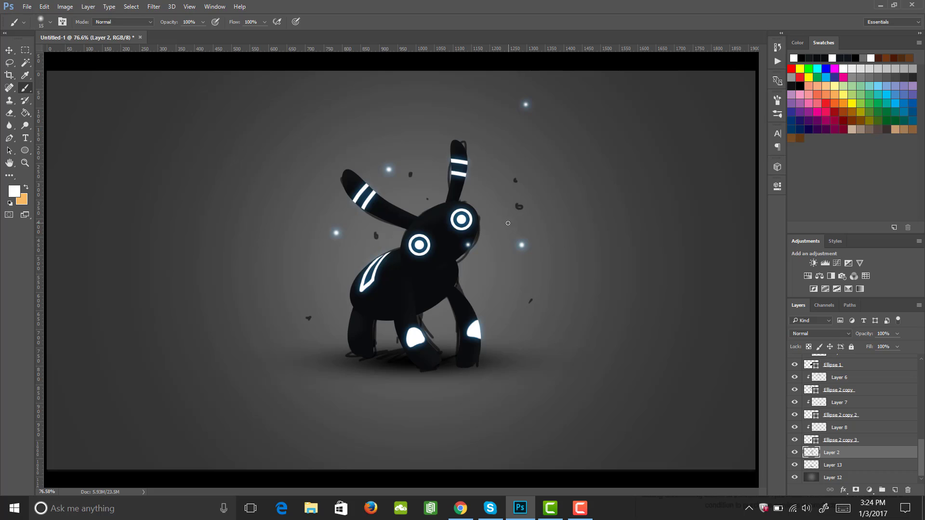
key("ctrl+j")
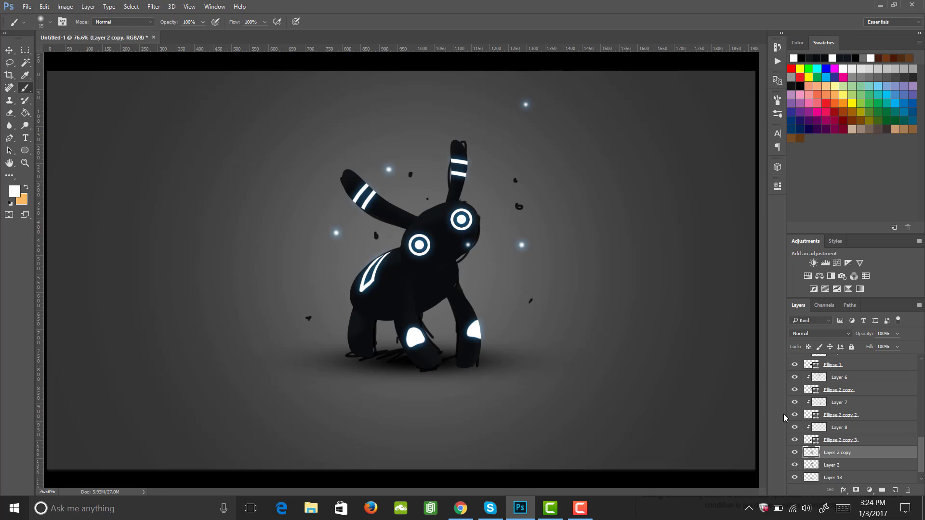
left_click(794, 464)
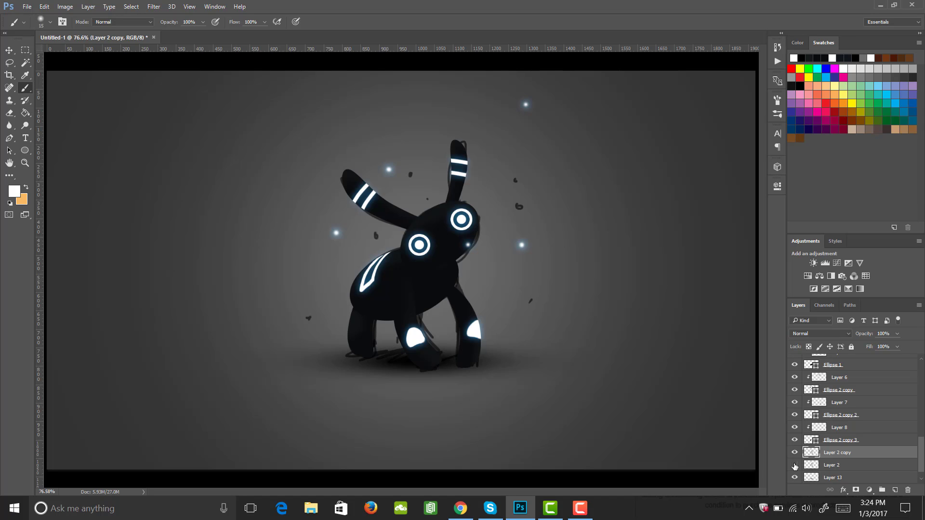
left_click(794, 465)
With an enlarged eraser, erase parts of the duplicated layer across the creature's body, ears and hind leg
key("e")
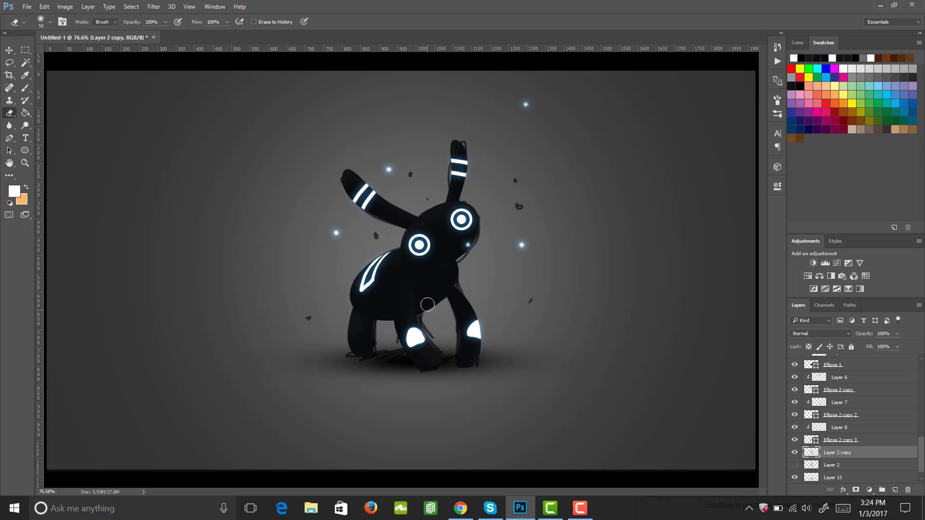
key("bracketright")
key("bracketright")
key("bracketright")
key("bracketright")
key("bracketright")
key("bracketright")
key("bracketright")
key("bracketright")
key("bracketright")
key("bracketright")
mouse_move(410, 325)
left_mouse_down()
mouse_move(384, 333)
mouse_move(377, 302)
left_mouse_up()
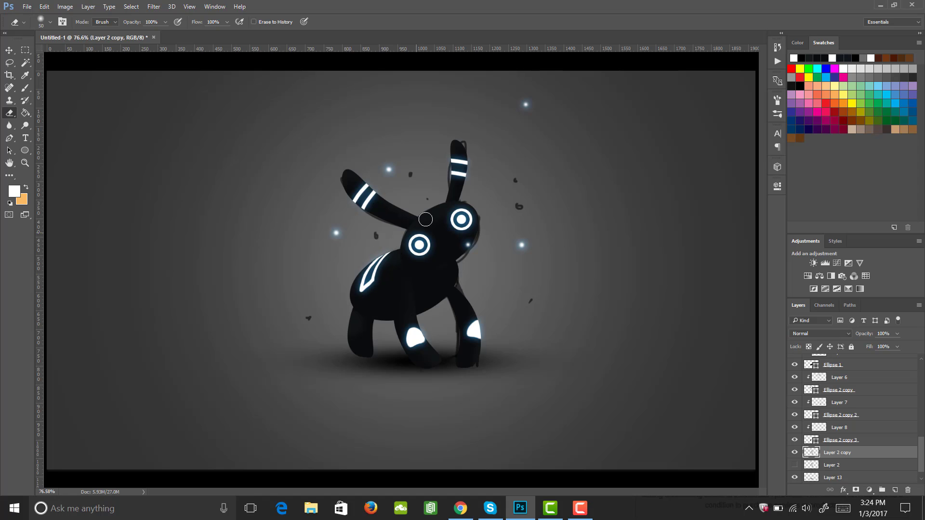
mouse_move(453, 187)
left_mouse_down()
mouse_move(462, 133)
mouse_move(454, 140)
left_mouse_up()
mouse_move(372, 213)
left_mouse_down()
mouse_move(341, 186)
mouse_move(344, 168)
left_mouse_up()
mouse_move(448, 270)
left_mouse_down()
mouse_move(469, 245)
mouse_move(471, 218)
mouse_move(464, 217)
mouse_move(453, 293)
mouse_move(458, 383)
left_mouse_up()
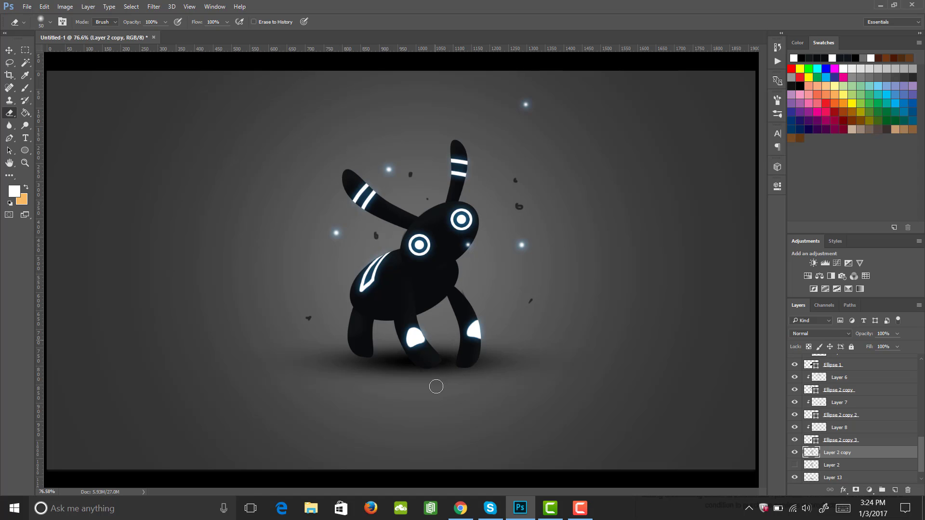
Stretch the ground shadow on Layer 13 wider to both sides with Free Transform
key("z")
mouse_move(454, 336)
left_mouse_down()
mouse_move(428, 335)
mouse_move(457, 346)
left_mouse_up()
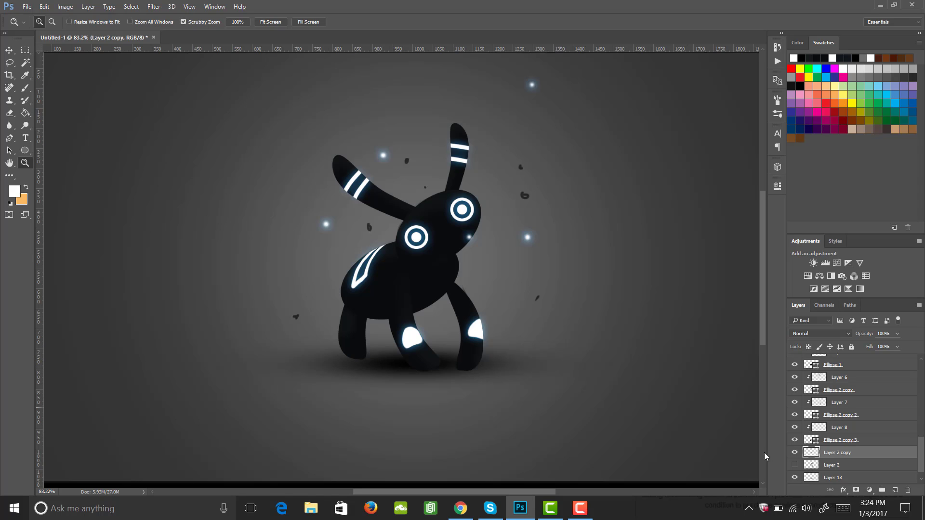
left_click(791, 476)
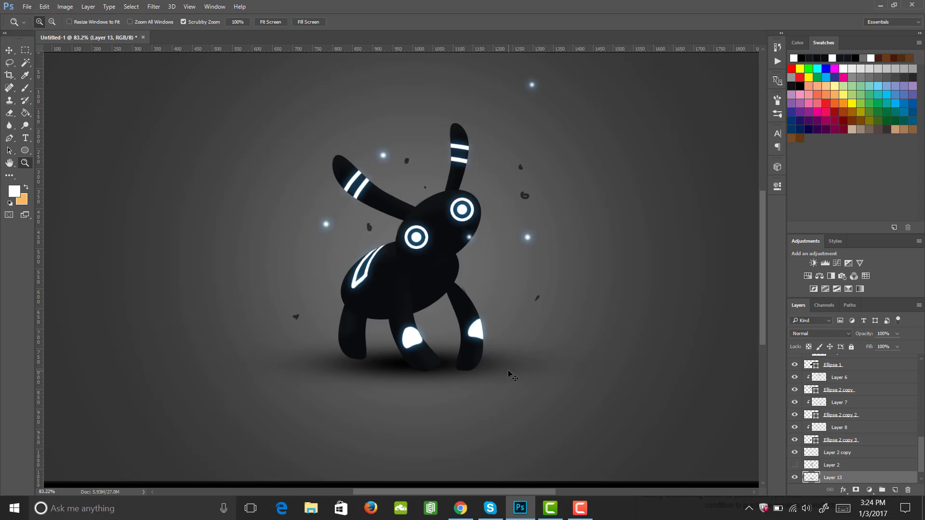
key("ctrl+t")
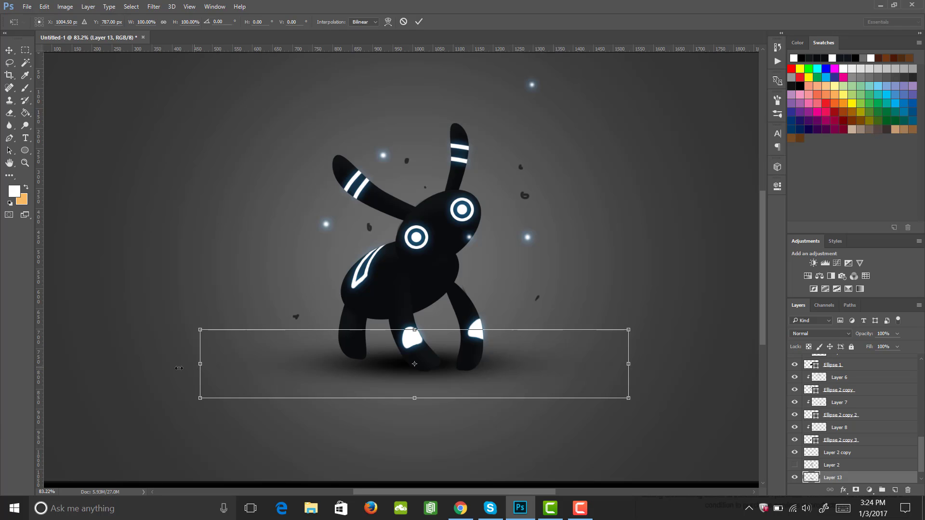
left_click_drag(179, 367, 151, 365)
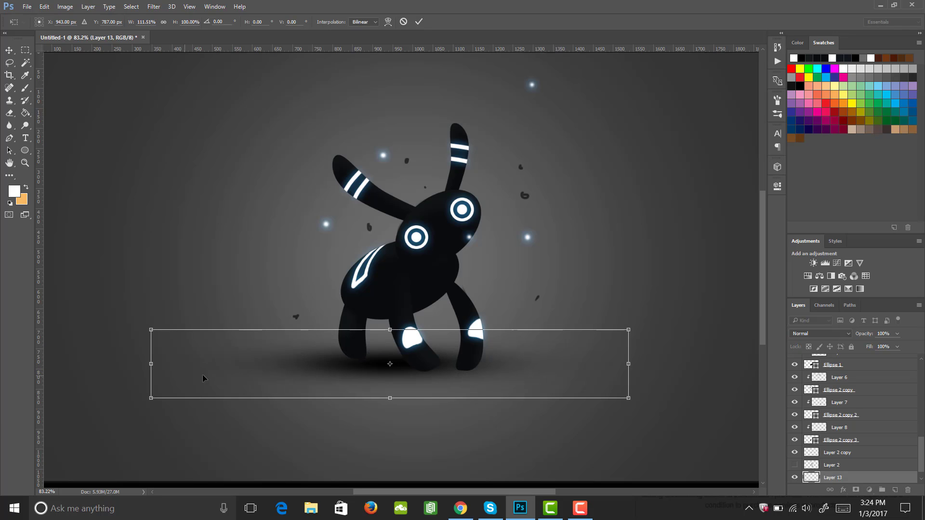
left_click_drag(627, 364, 685, 365)
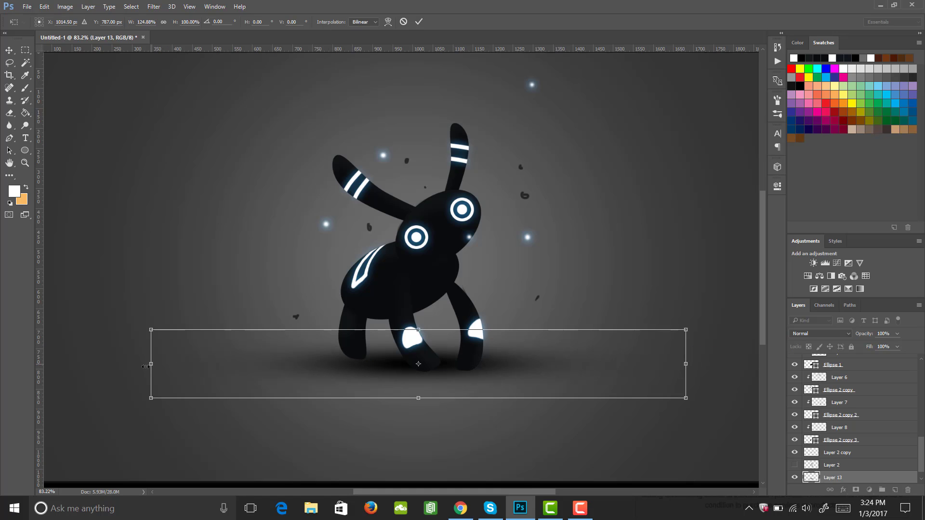
left_click_drag(150, 364, 105, 369)
key("Return")
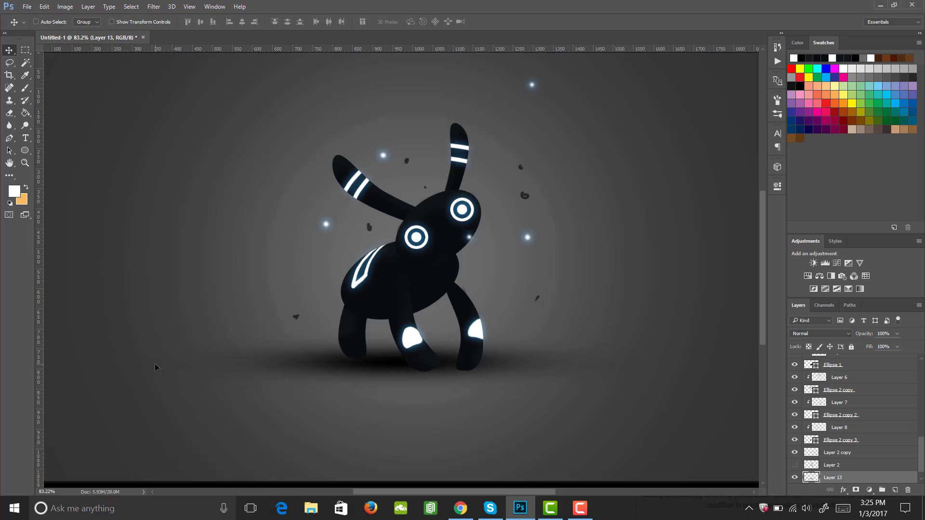
key("z")
left_click(519, 288, "alt")
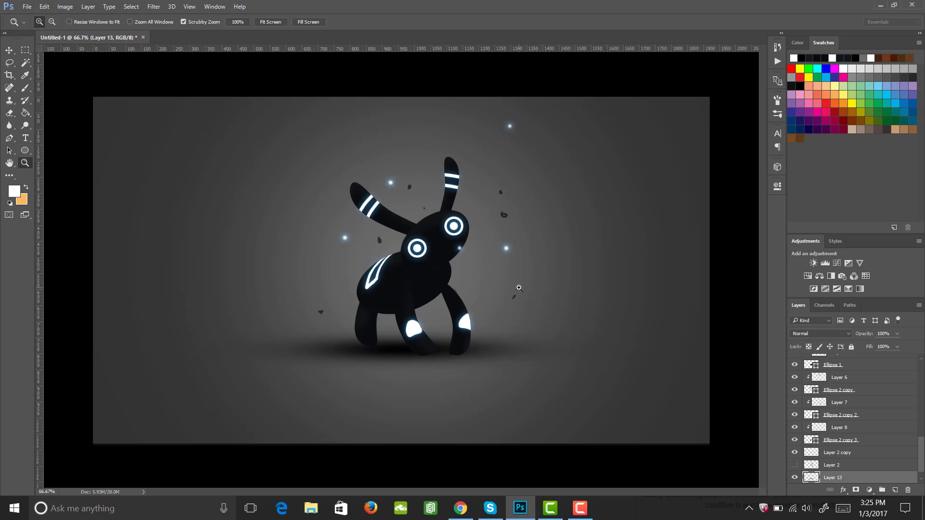